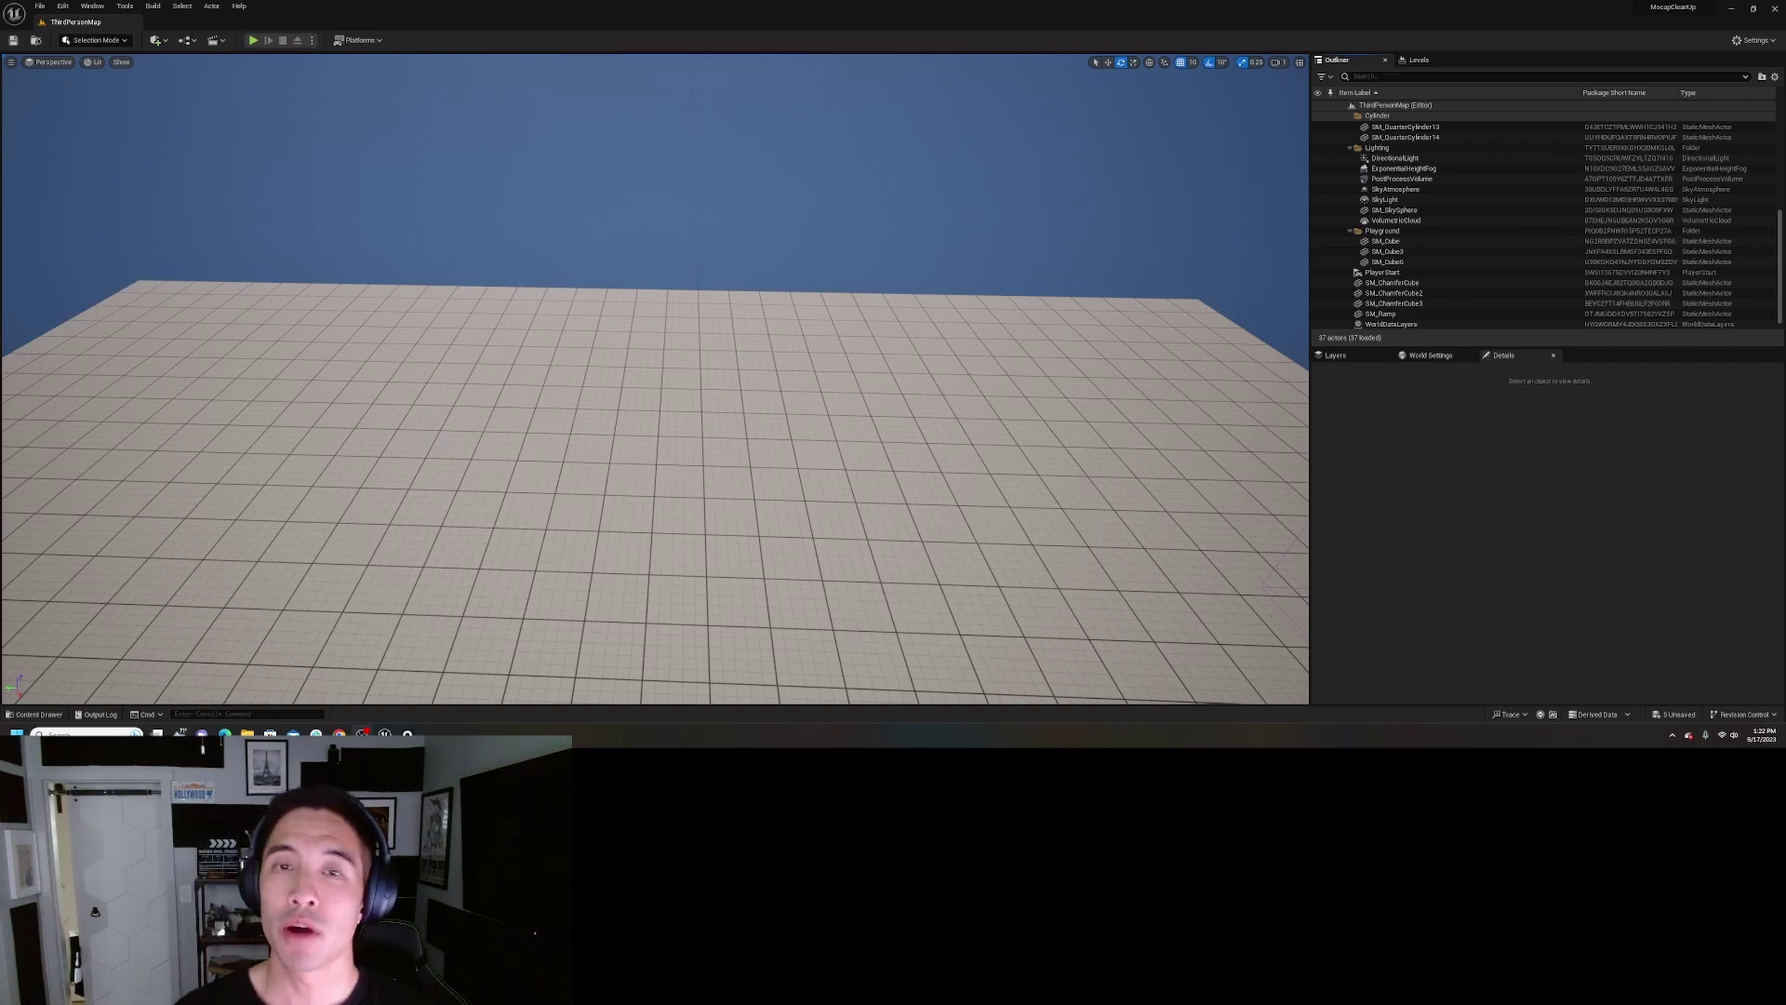
# - Switch to Rokoko Studio and extend the DroidWalk_Good_01 play range to start at about 5.7 seconds
pyautogui.hotkey('alt', 'Tab')
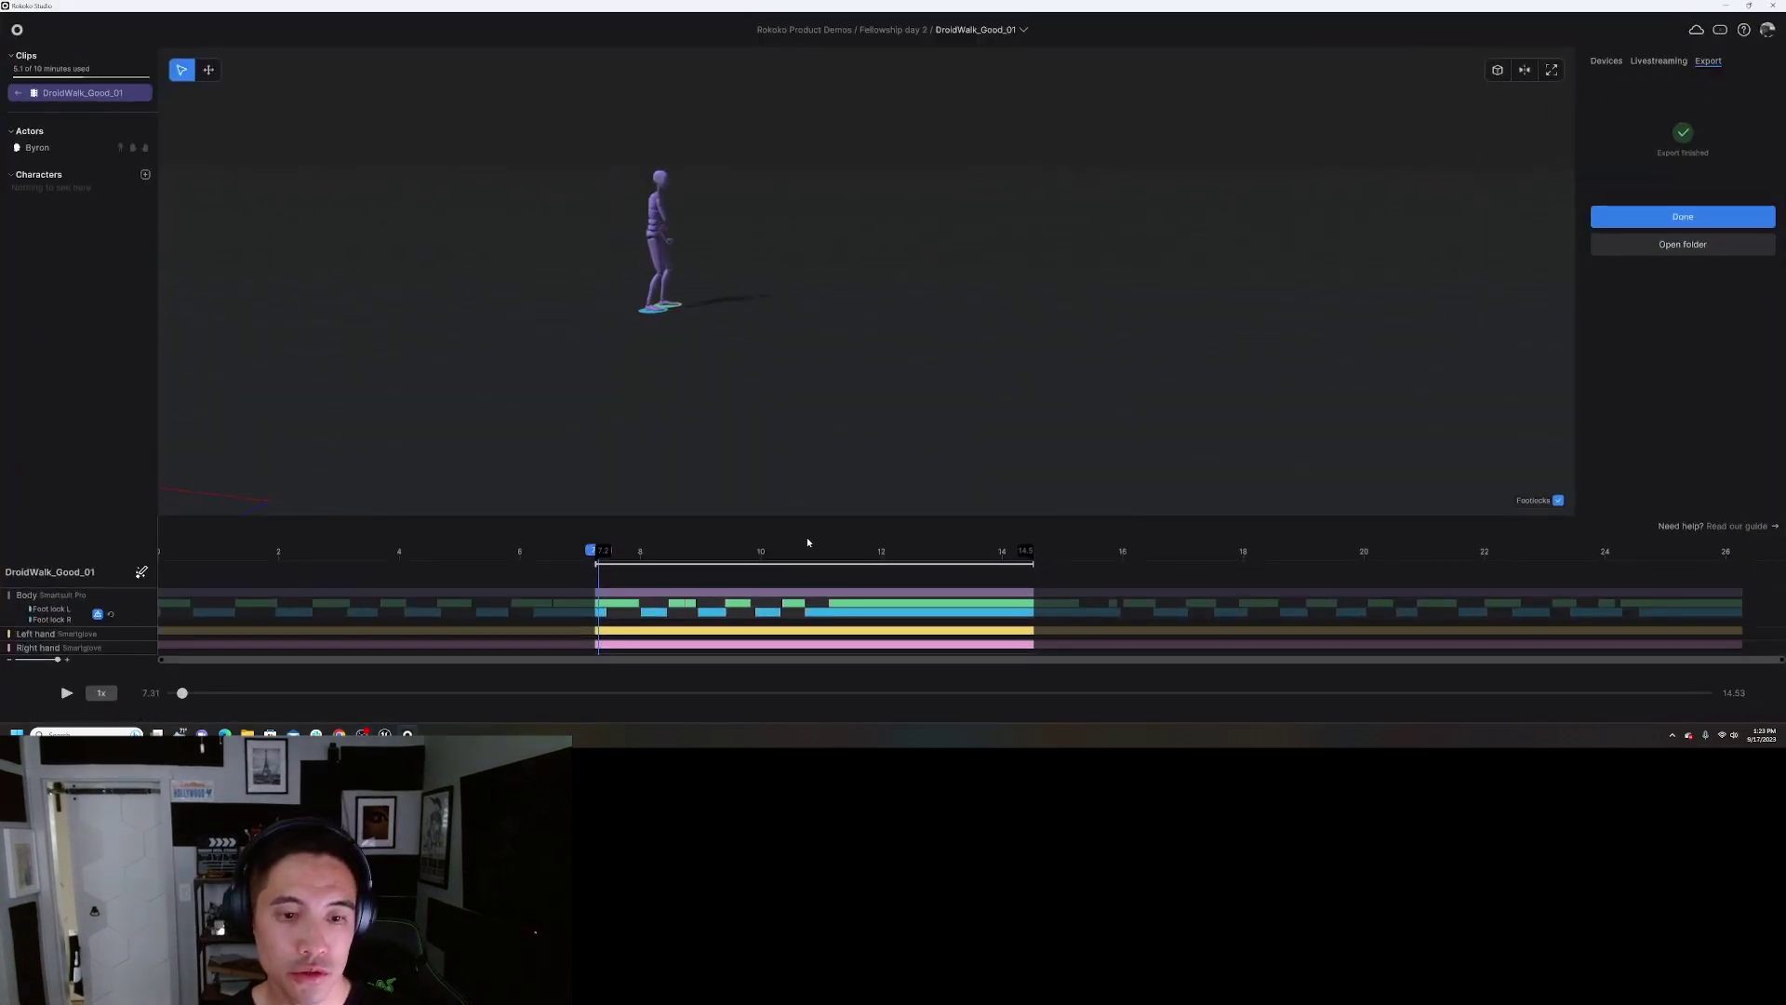
pyautogui.moveTo(599, 555); pyautogui.dragTo(522, 558)
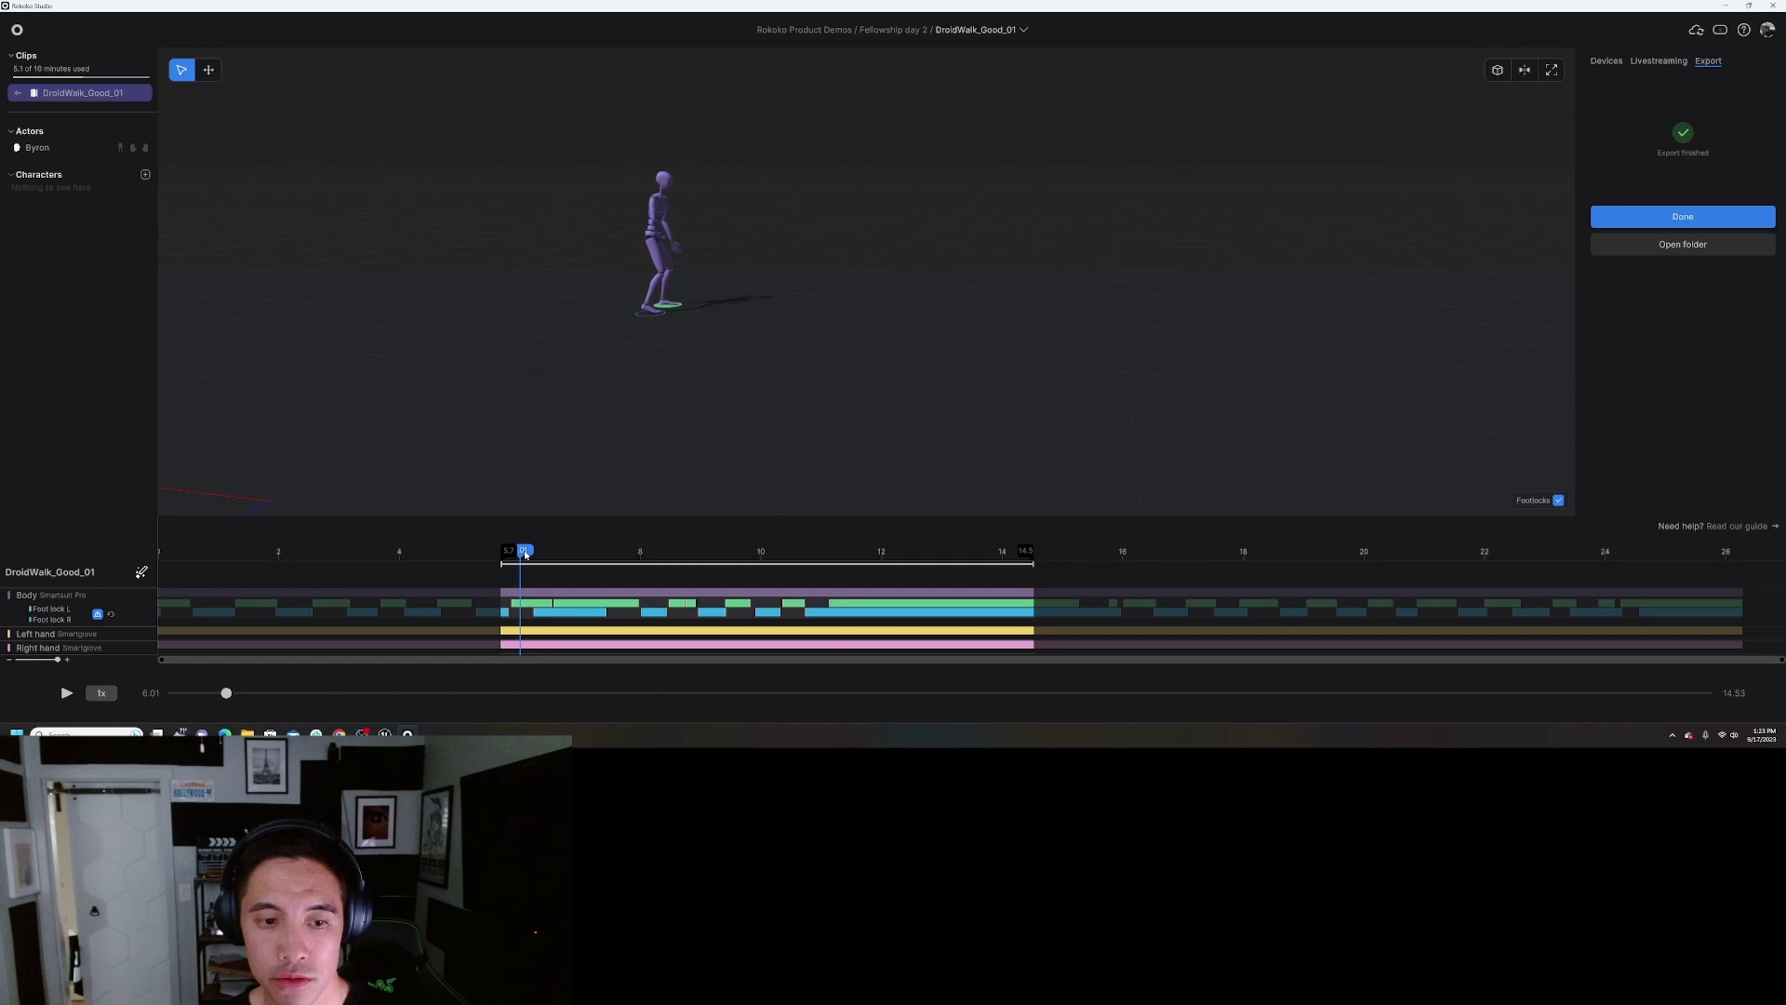
pyautogui.moveTo(525, 554); pyautogui.dragTo(582, 552)
# - Export the DroidWalk_Good_01 clip as FBX with the Unreal Engine skeleton preset
pyautogui.click(1726, 217)
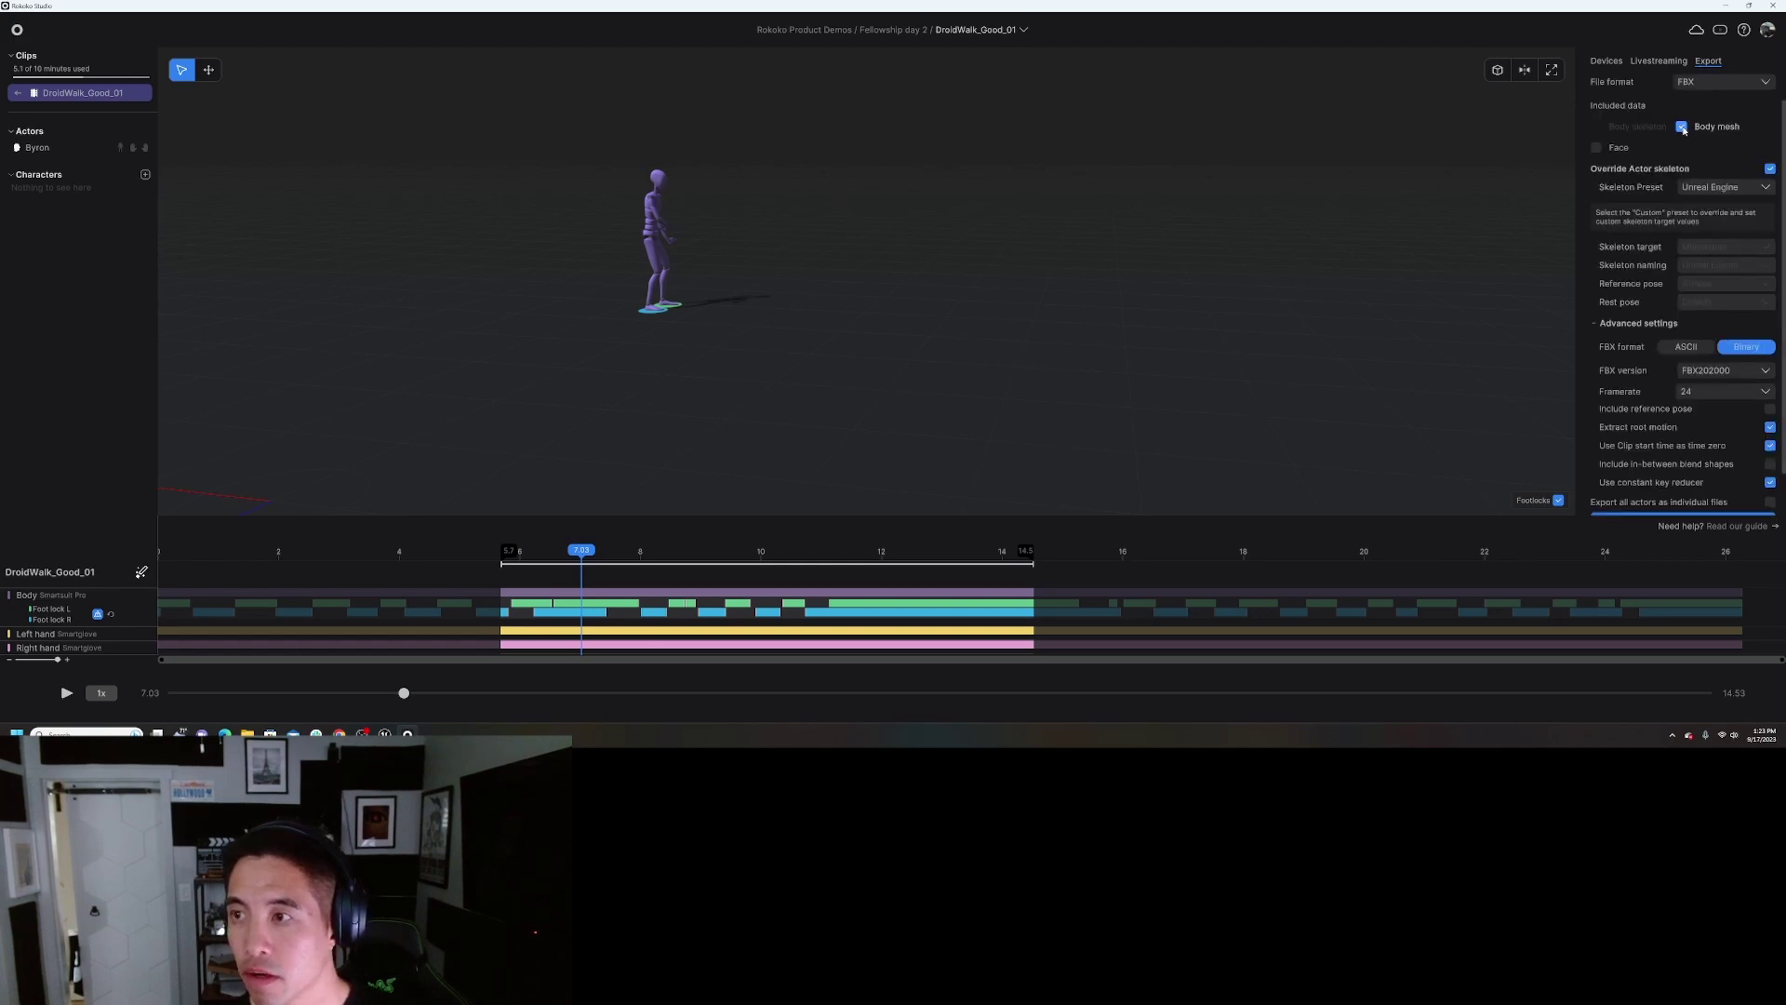
pyautogui.click(1765, 189)
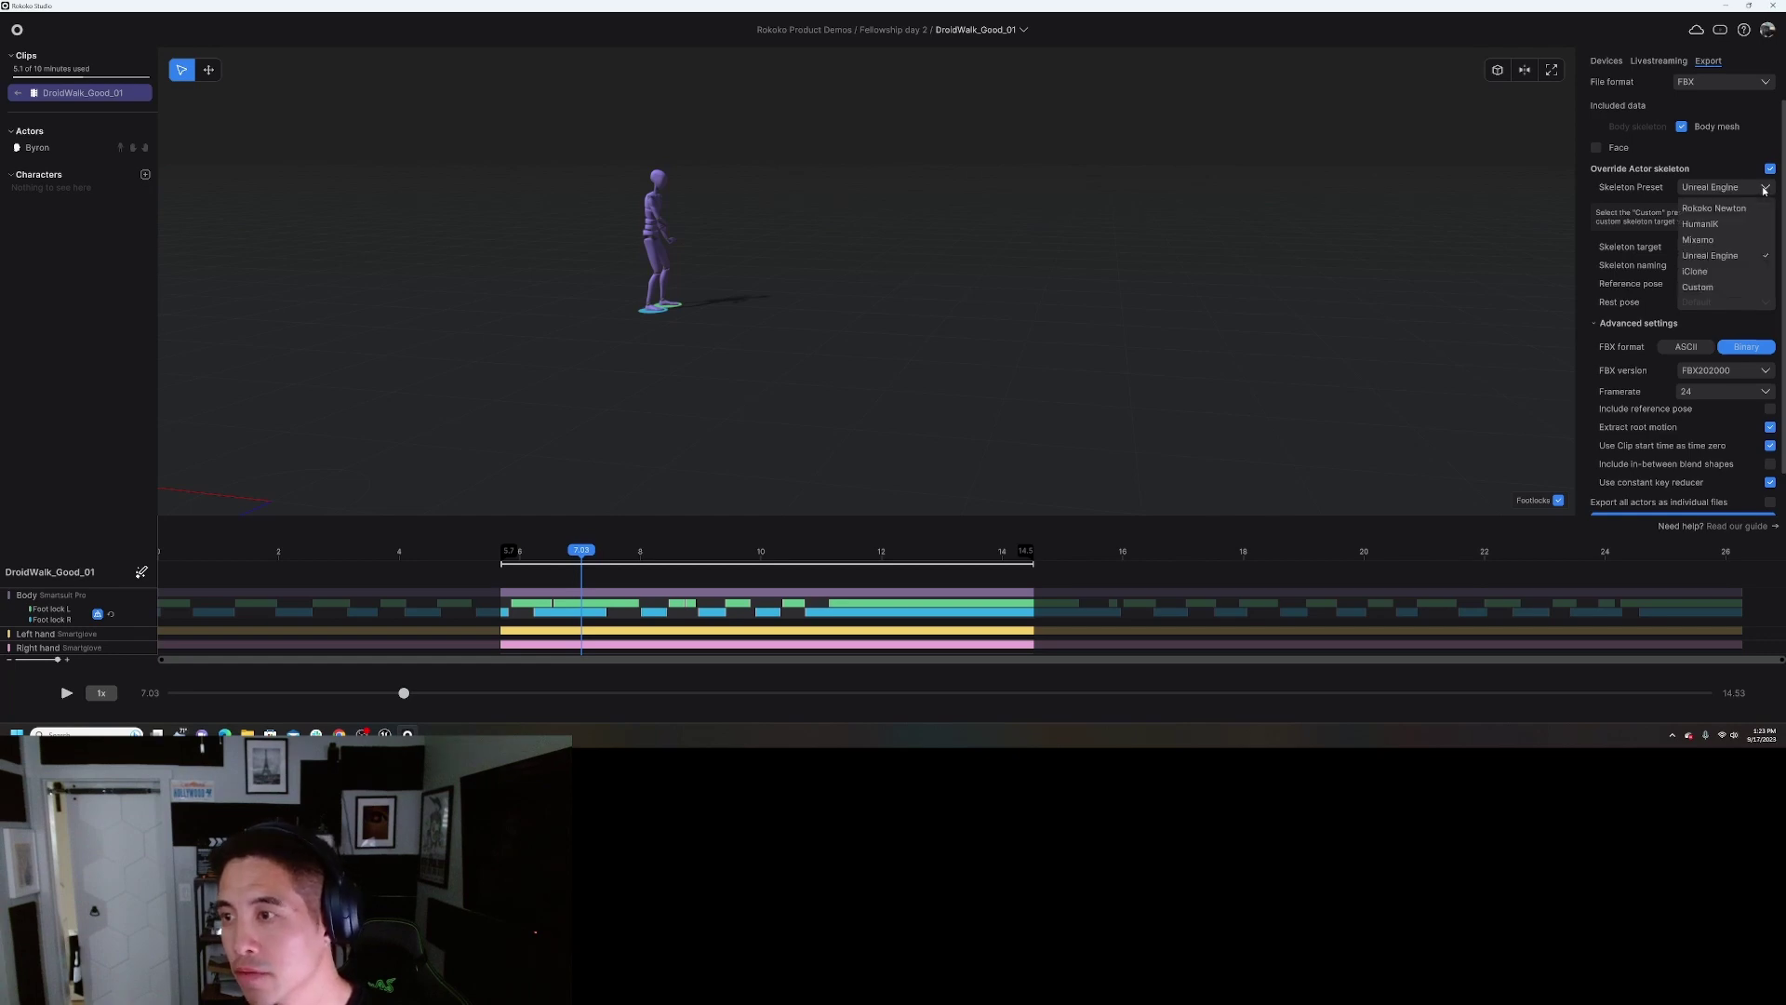
pyautogui.click(1724, 256)
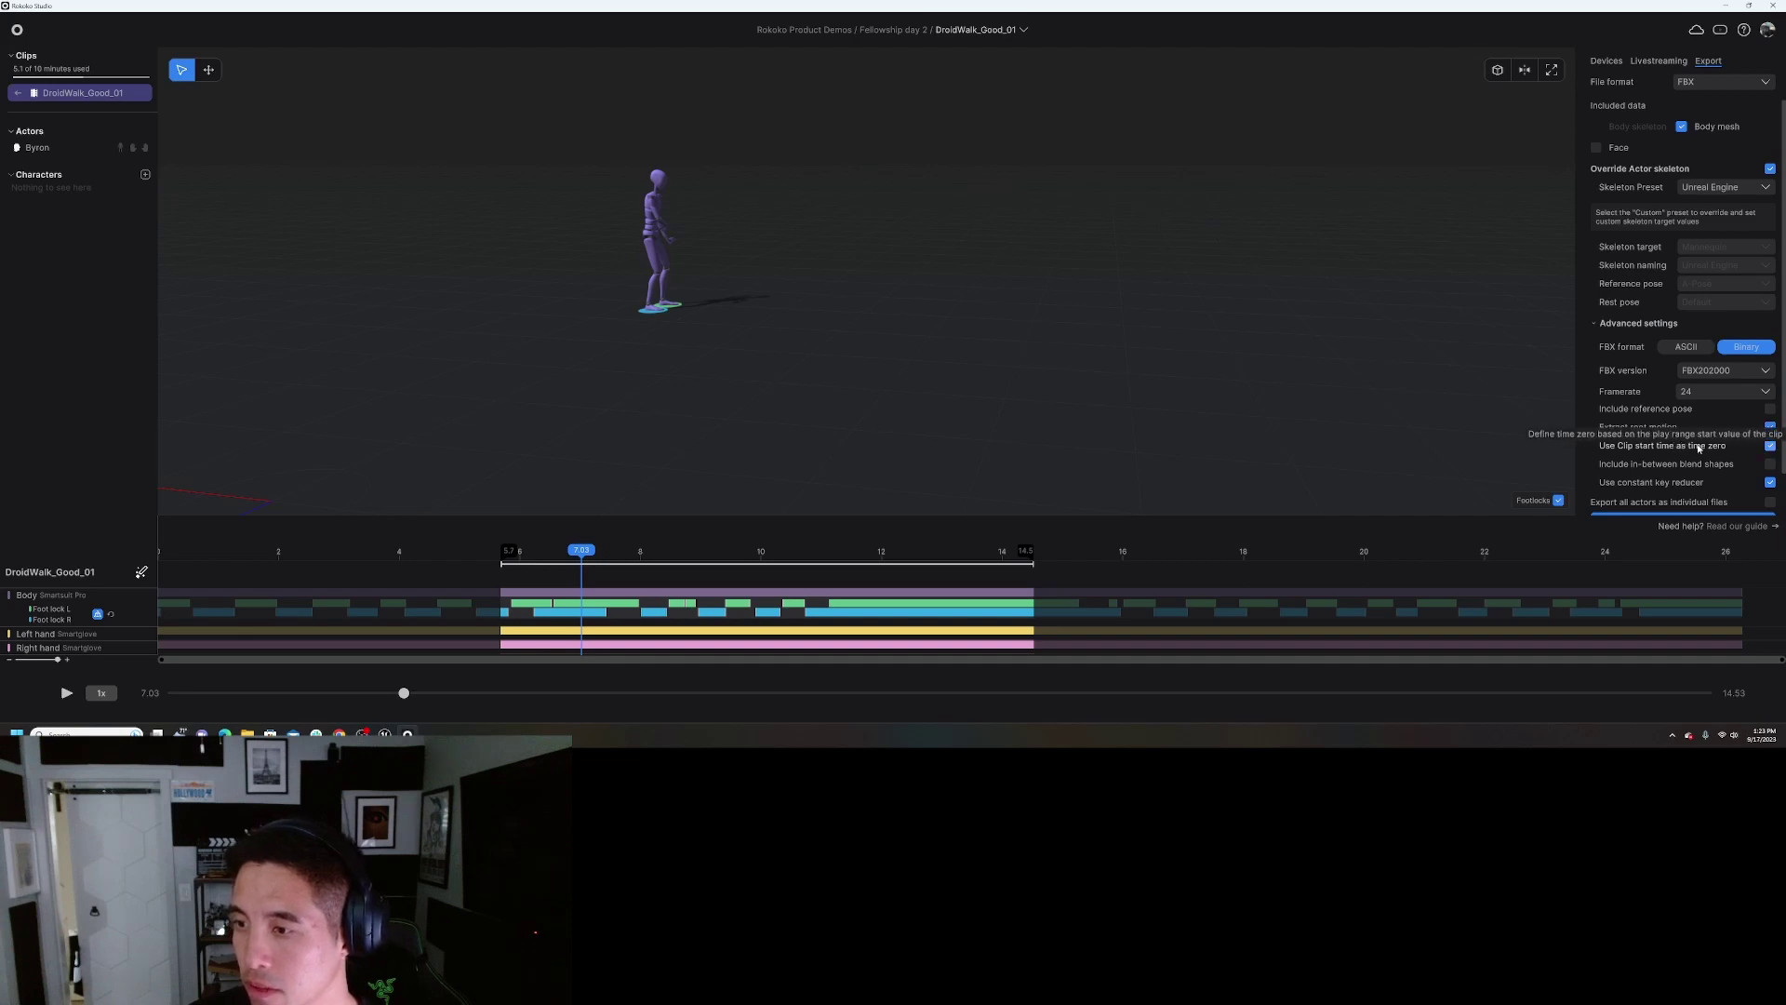
pyautogui.scroll(-1, 1712, 494)
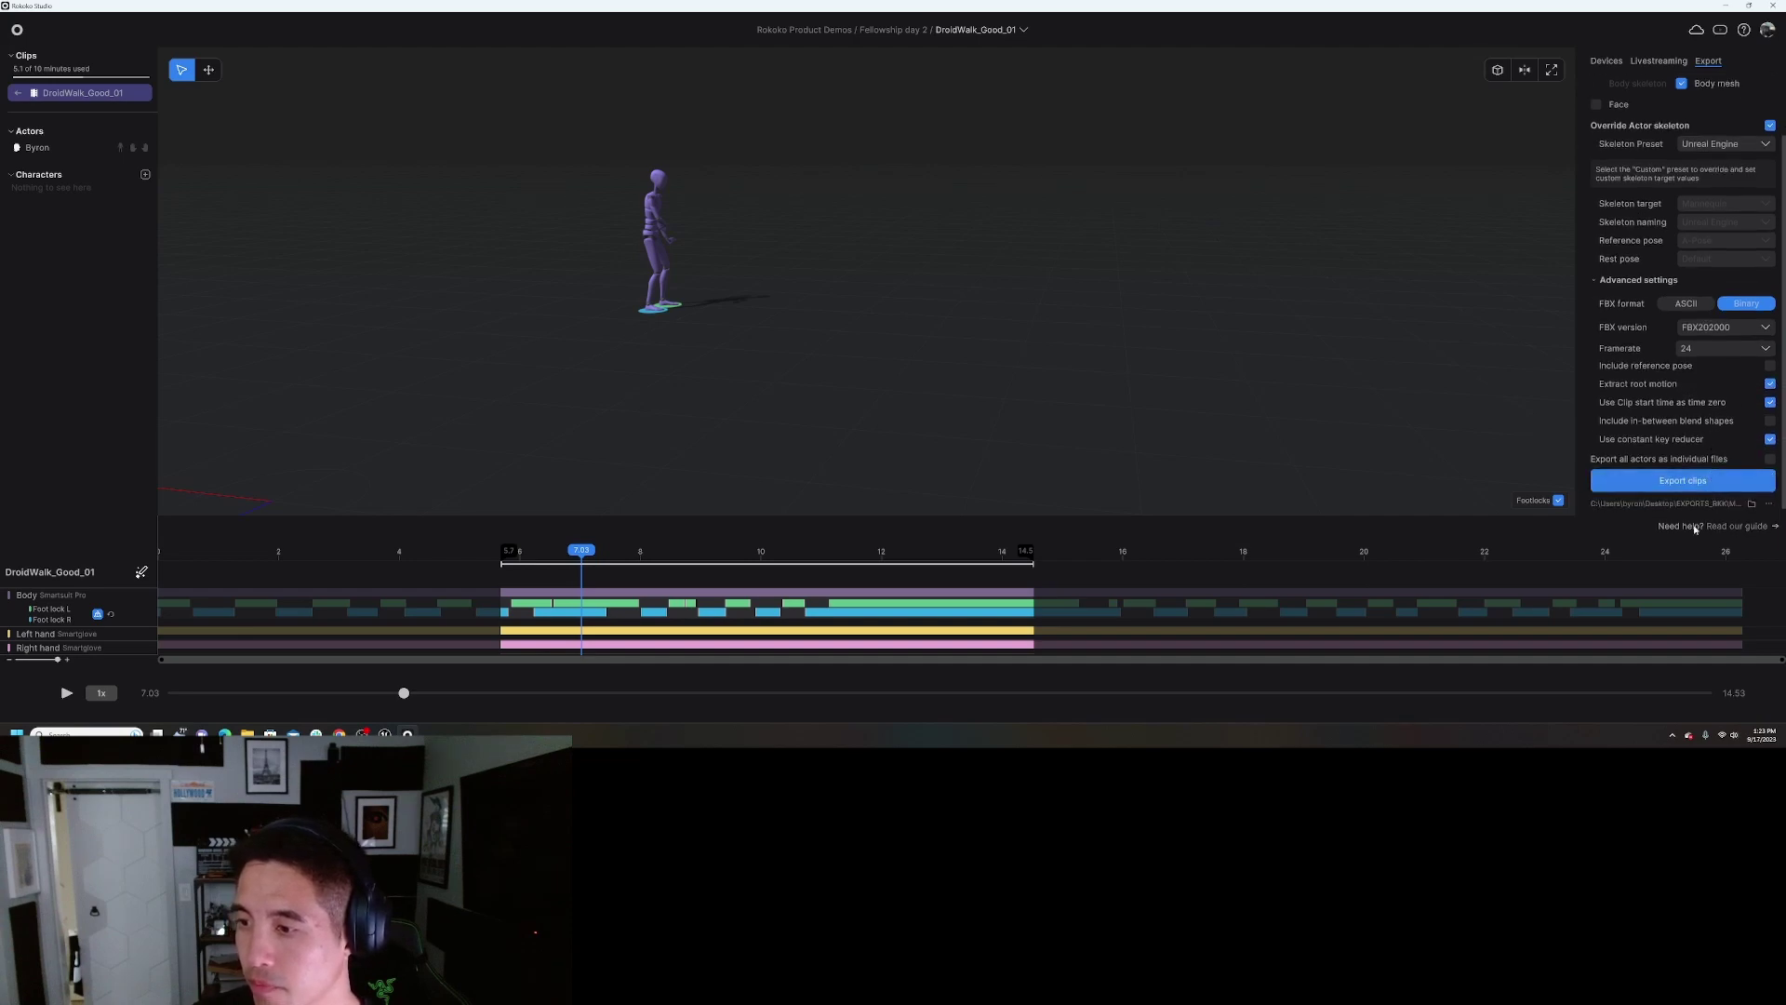
pyautogui.click(1687, 482)
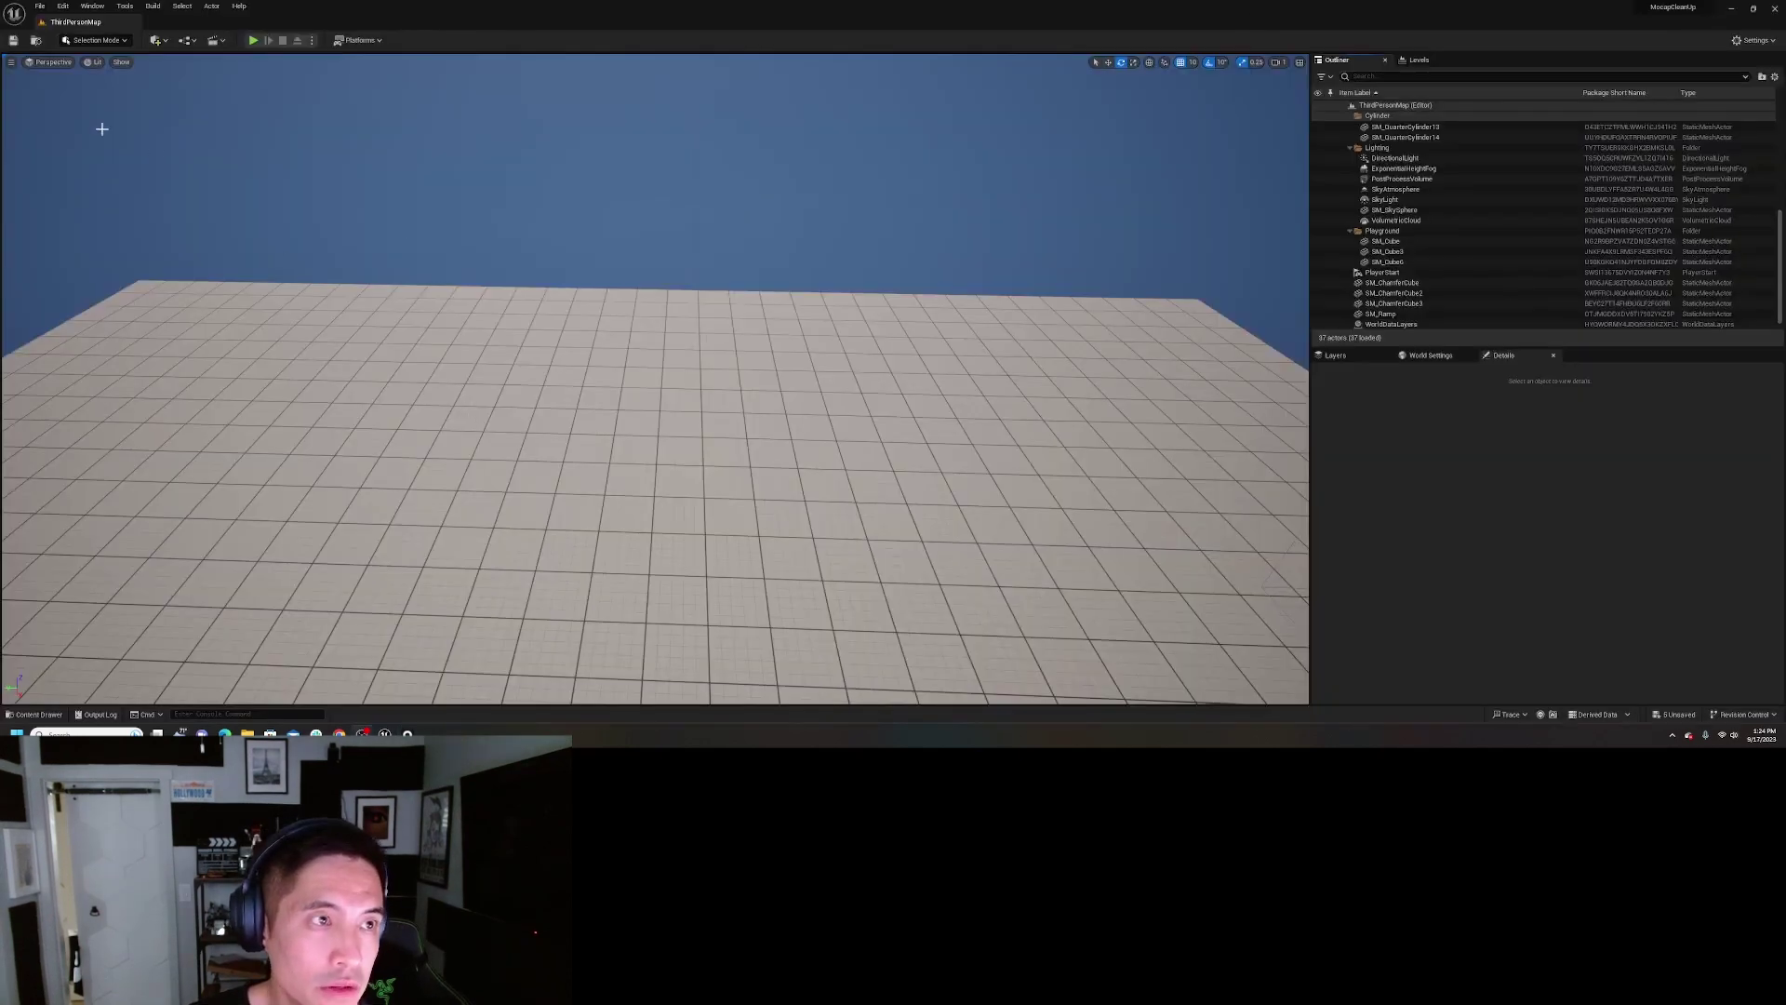
# - Import all of the DroidWalk_Good_01_ue FBX into the Mocap folder in Unreal Engine, assigning SK_Mannequin_Skeleton, and dismiss the message log
pyautogui.moveTo(620, 487); pyautogui.dragTo(353, 484, button='right')
pyautogui.moveTo(835, 457); pyautogui.dragTo(780, 378, button='right')
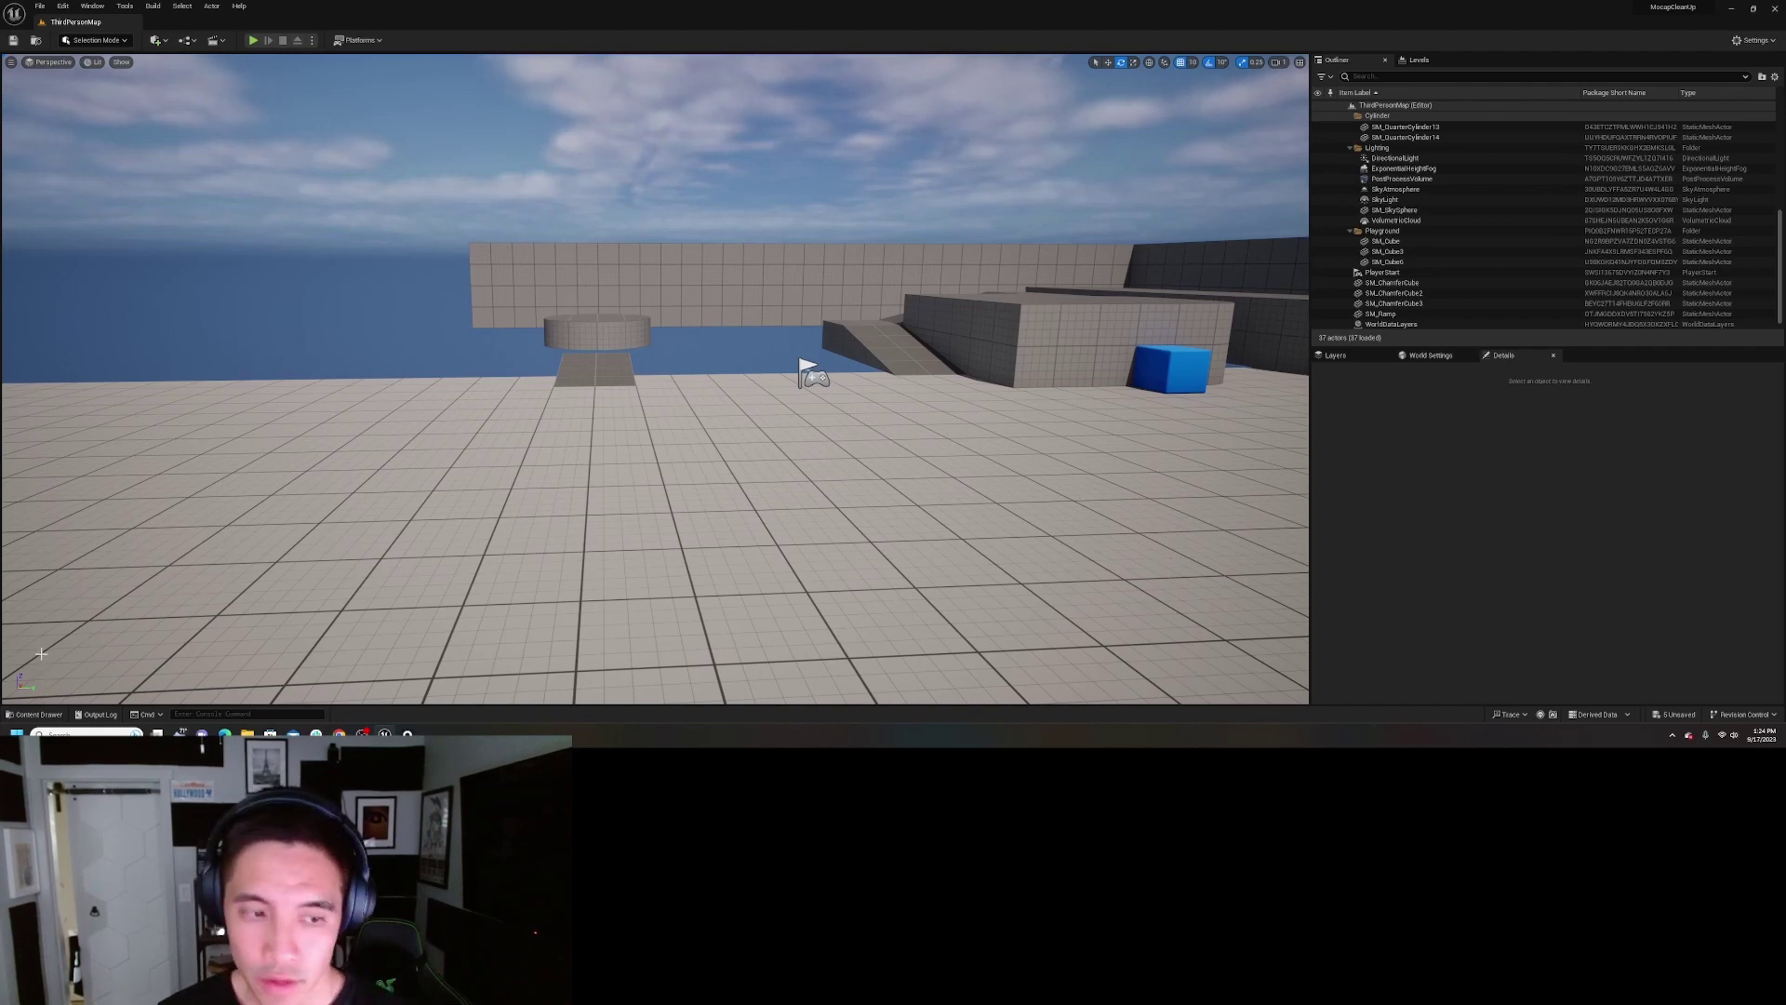
pyautogui.click(37, 714)
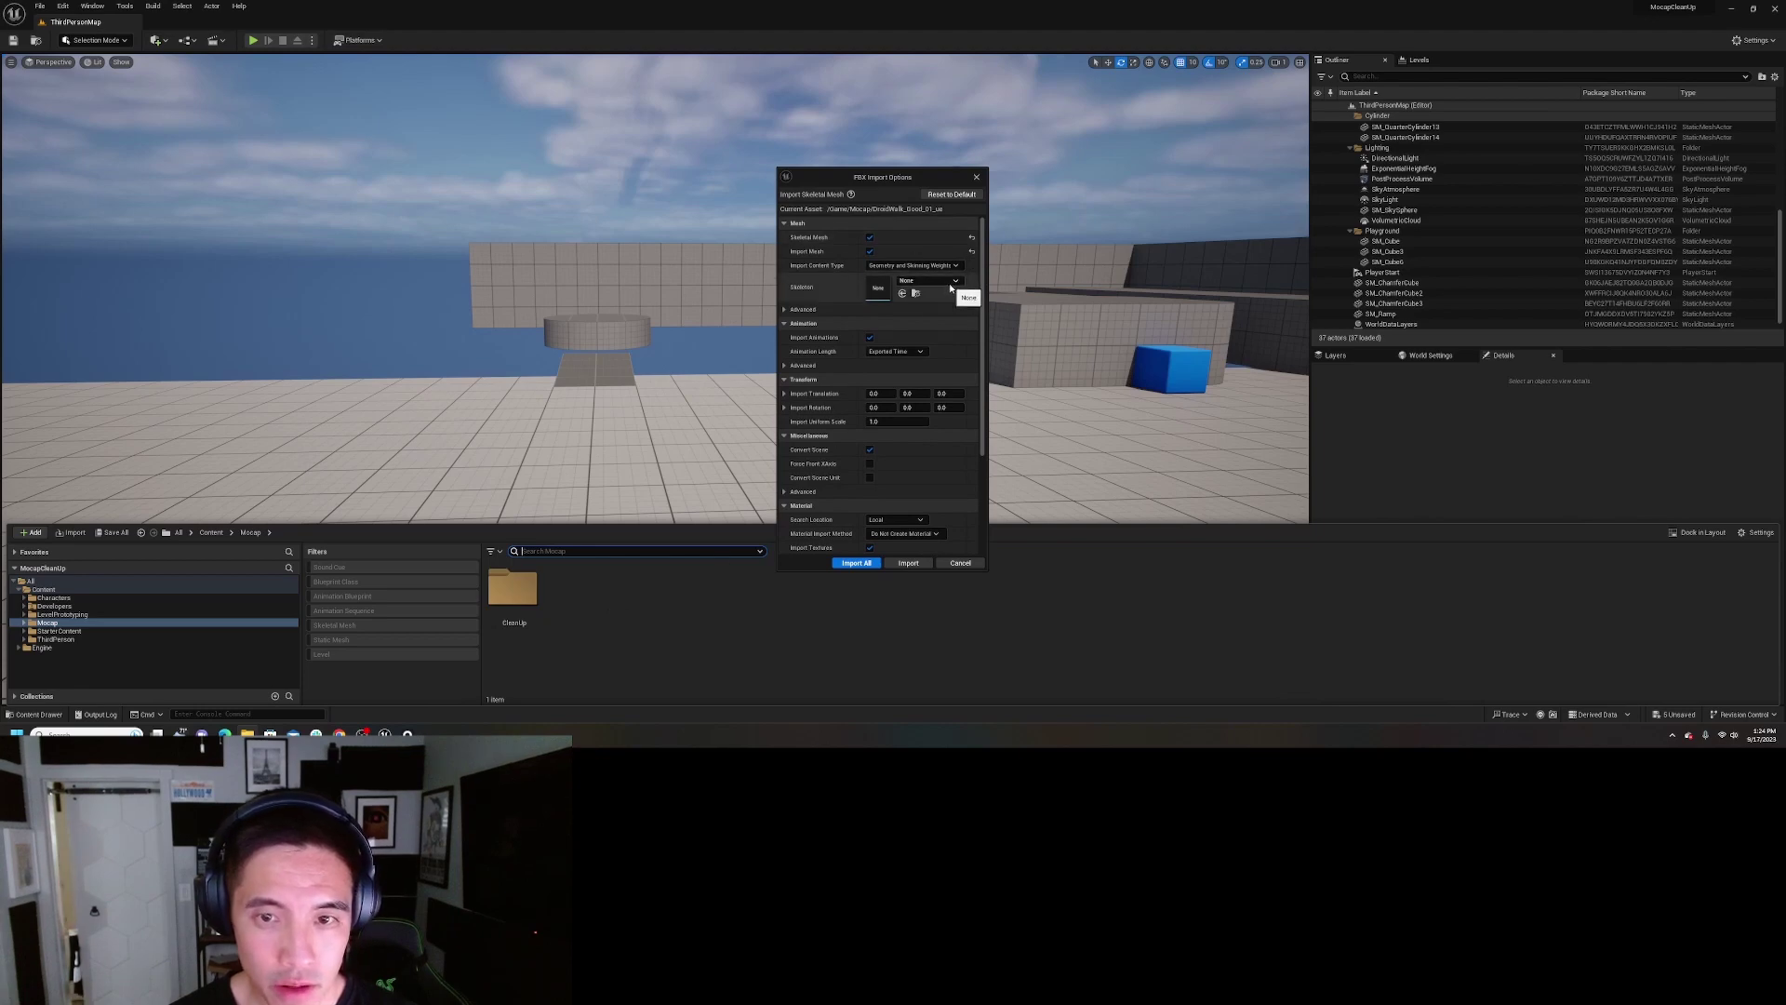
pyautogui.click(951, 281)
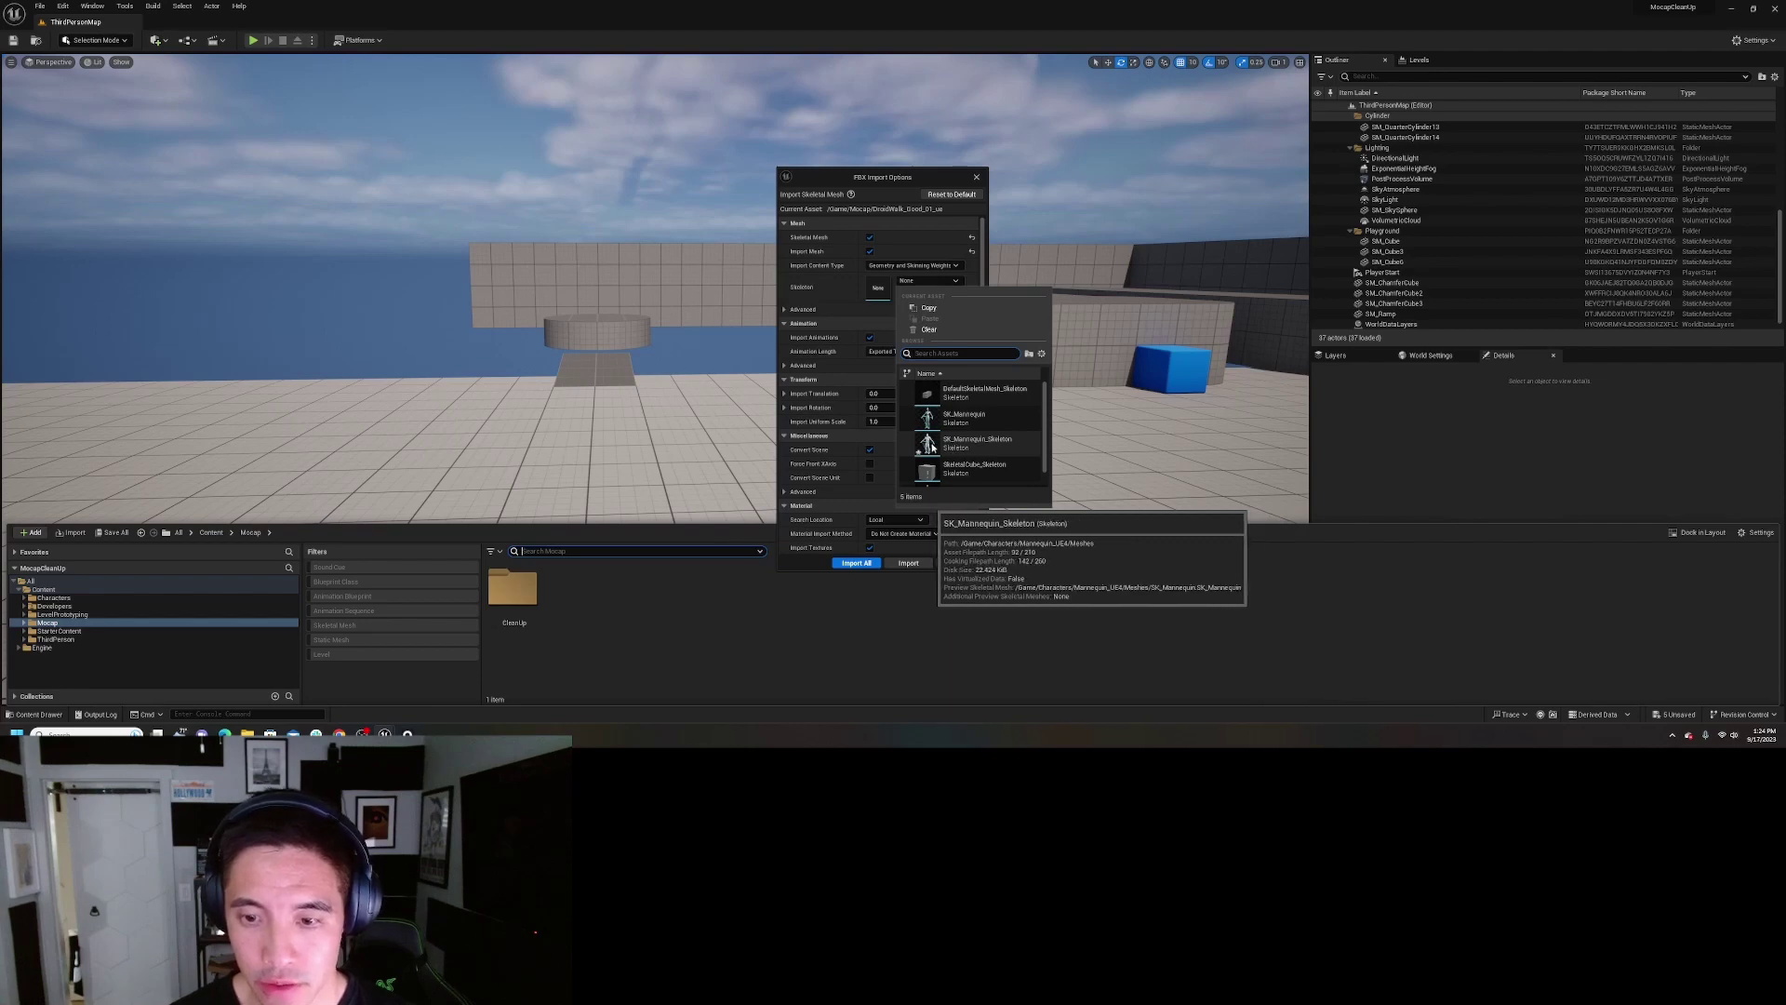
pyautogui.click(966, 445)
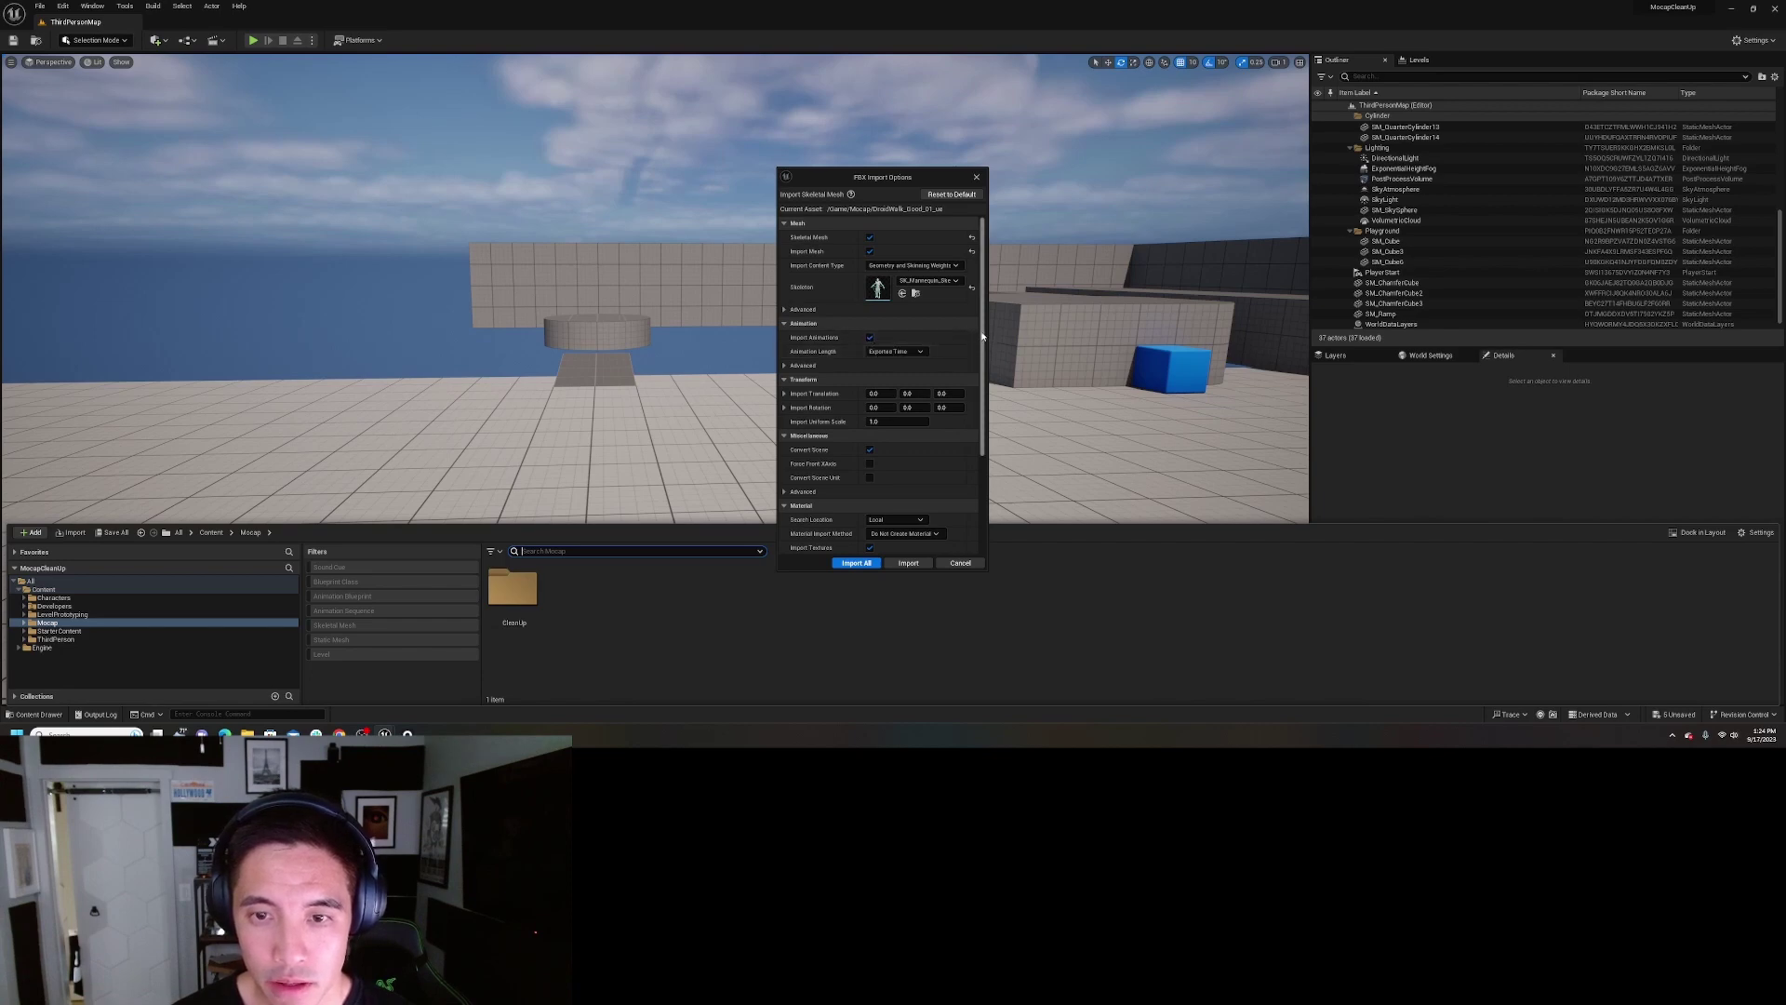
pyautogui.scroll(-3, 982, 337)
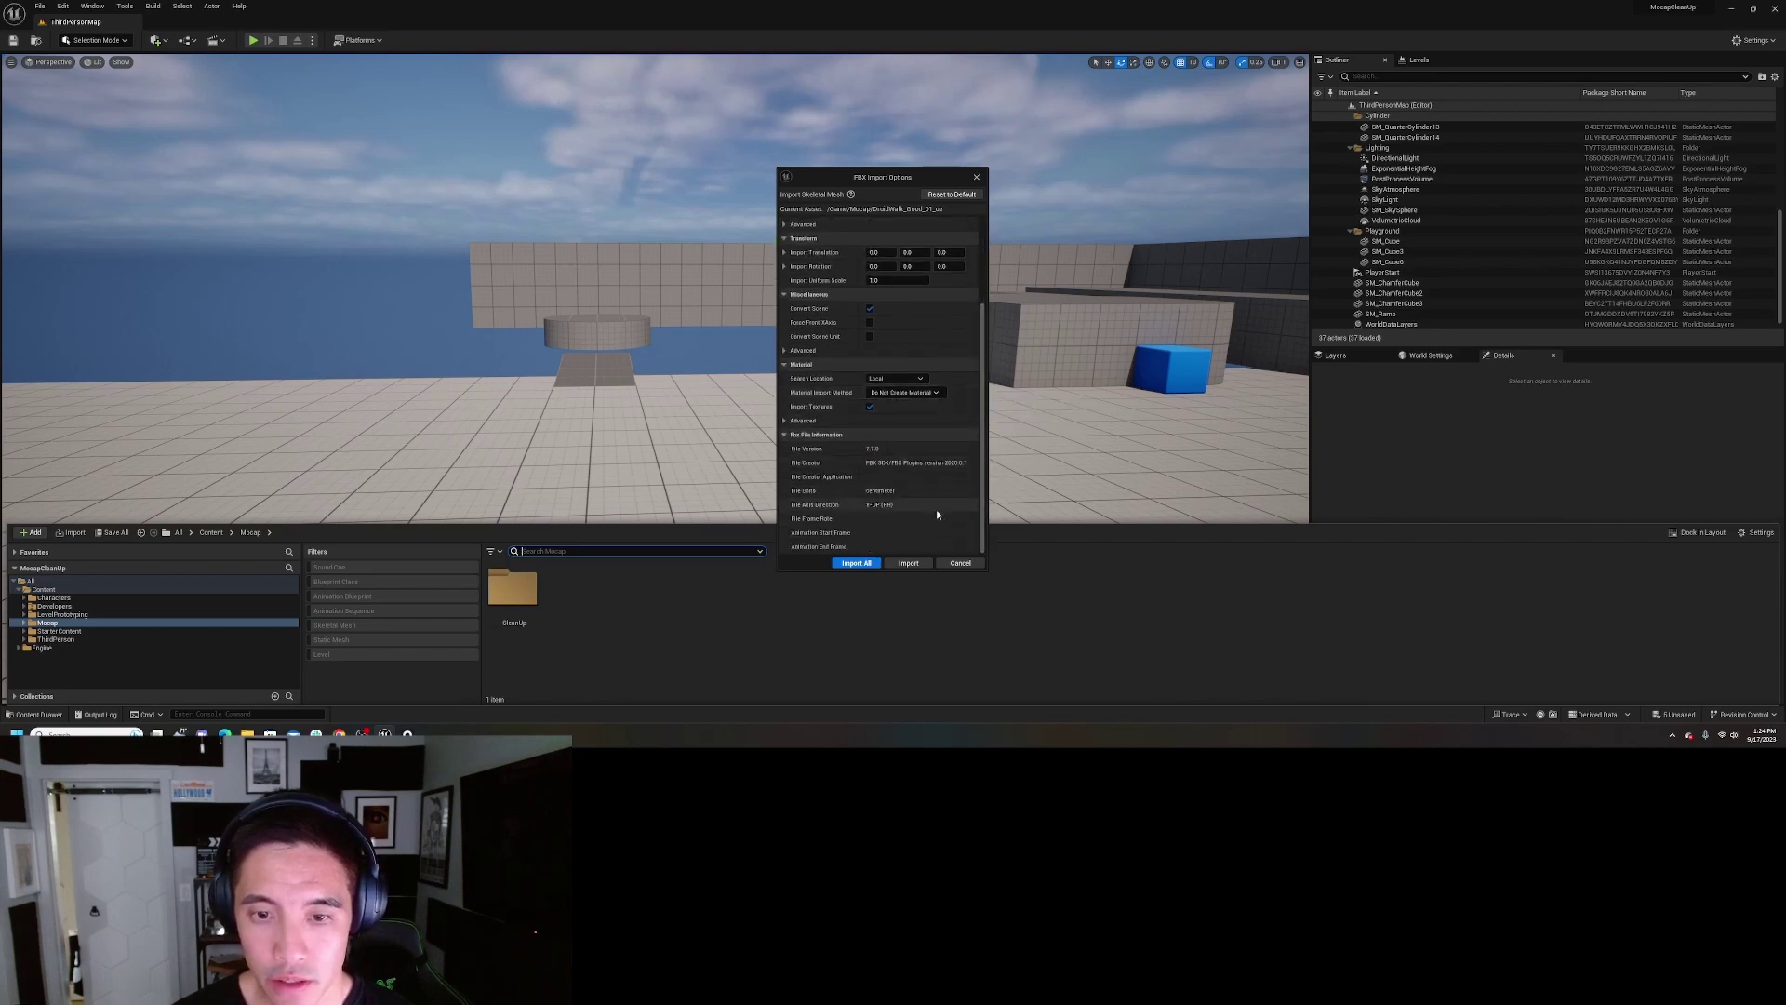
pyautogui.click(859, 565)
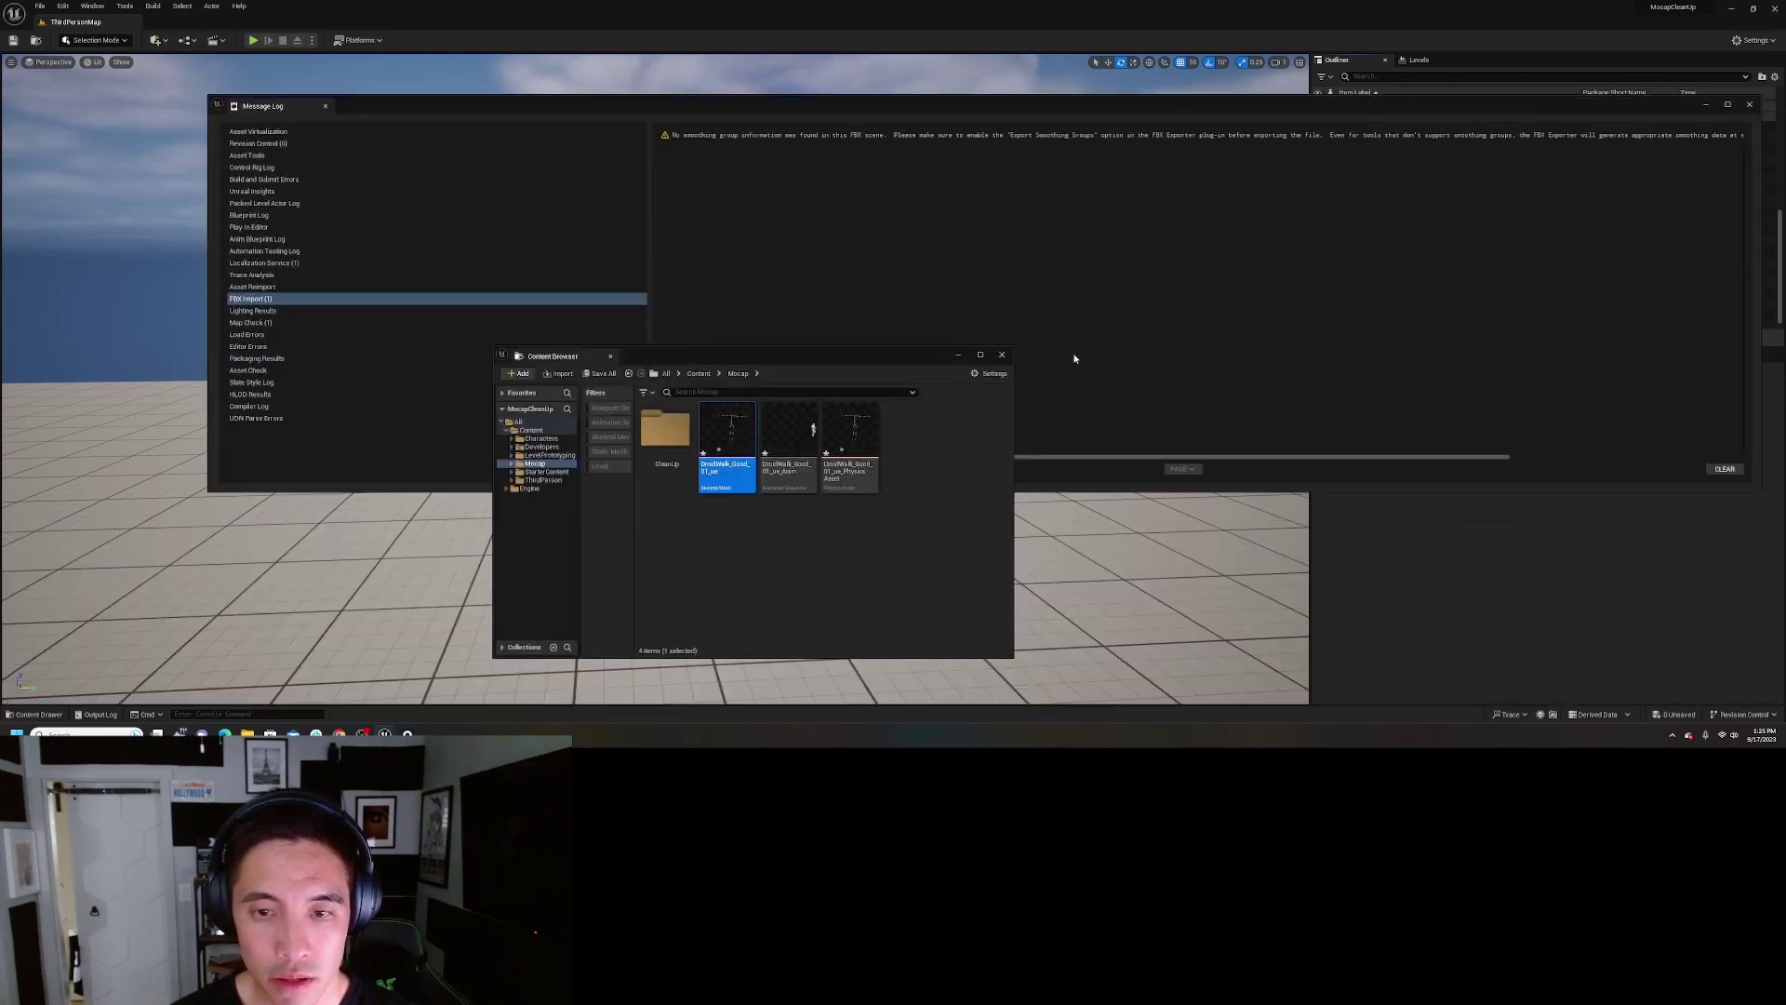
pyautogui.click(325, 106)
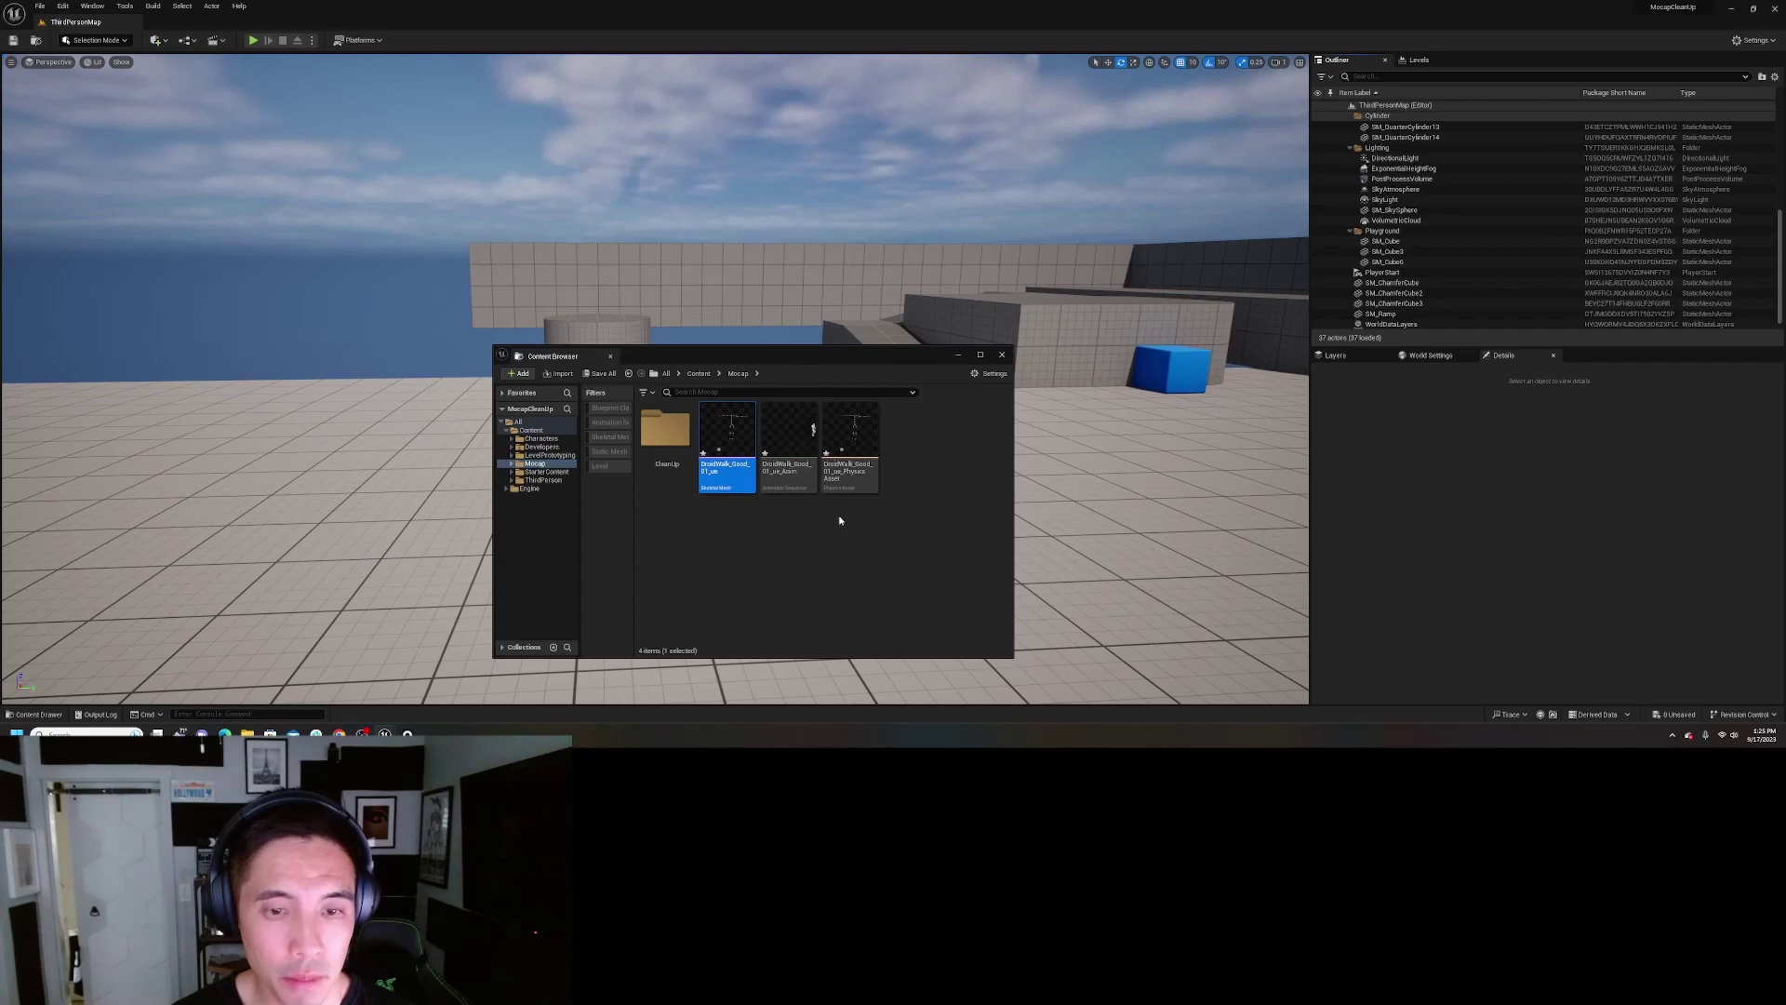
# - Open the imported DroidWalk_Good_01_ue_Anim animation and review its playback from a wider view of the mannequin
pyautogui.doubleClick(788, 433)
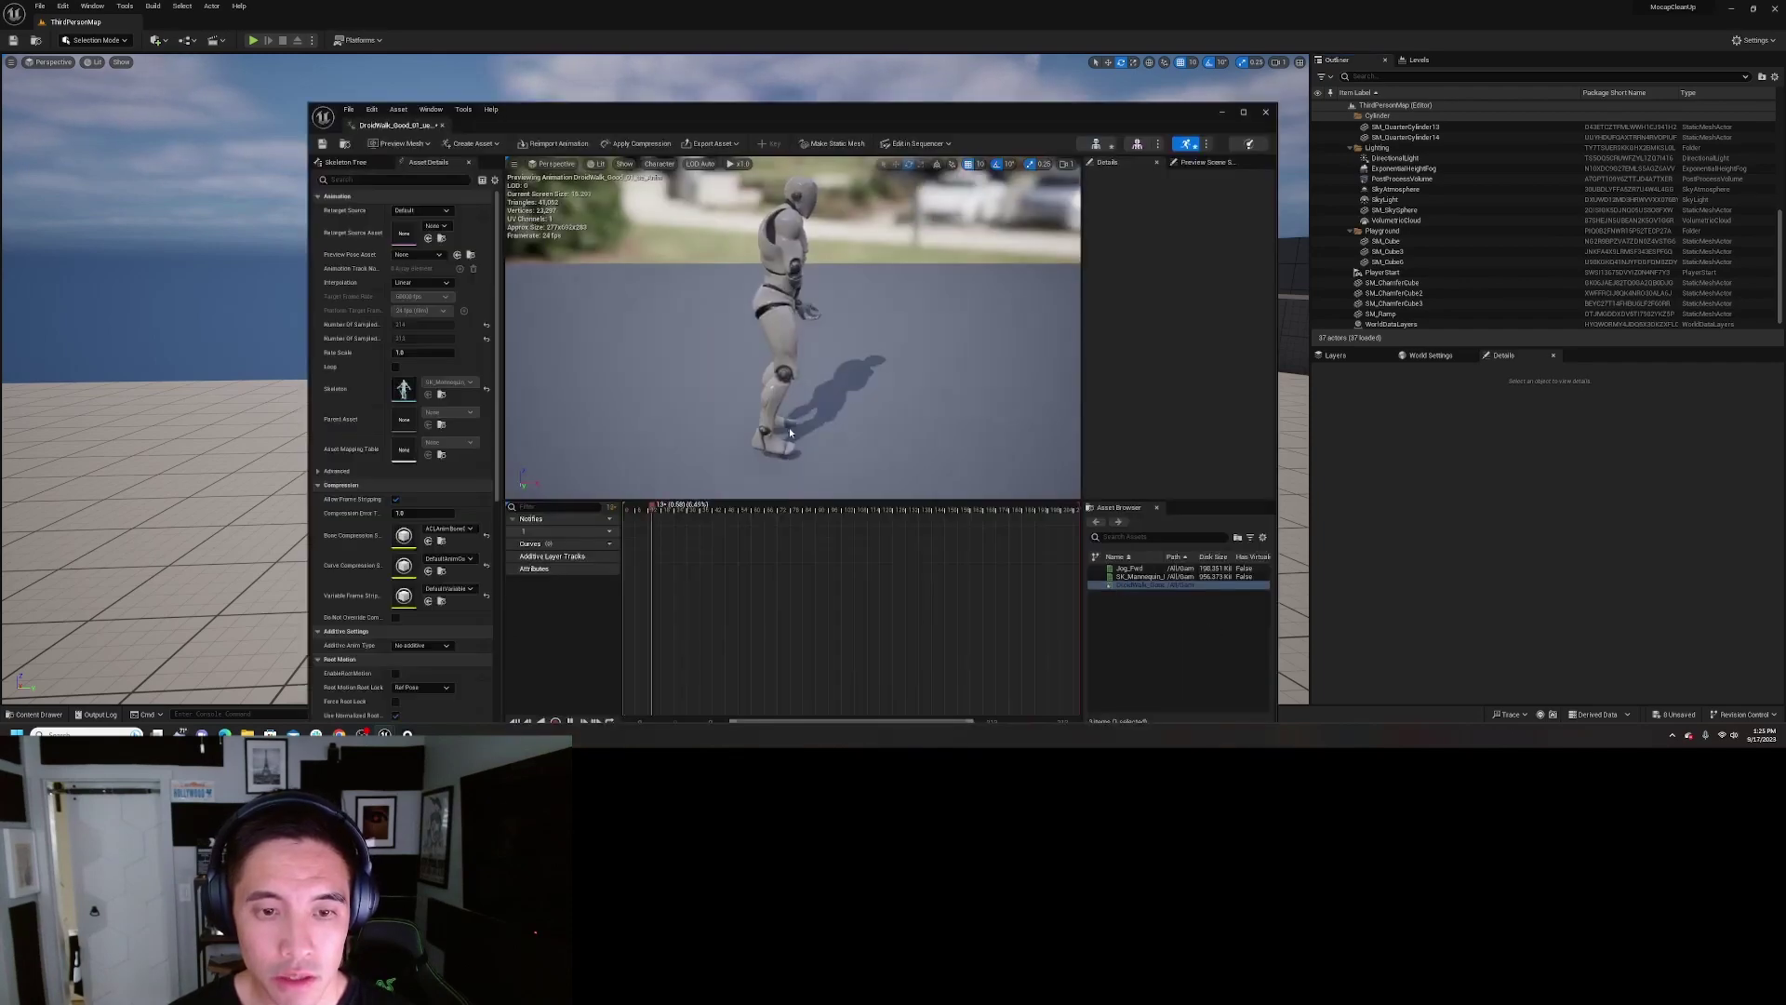
pyautogui.moveTo(790, 432); pyautogui.dragTo(941, 498, button='right')
pyautogui.scroll(-5, 793, 436)
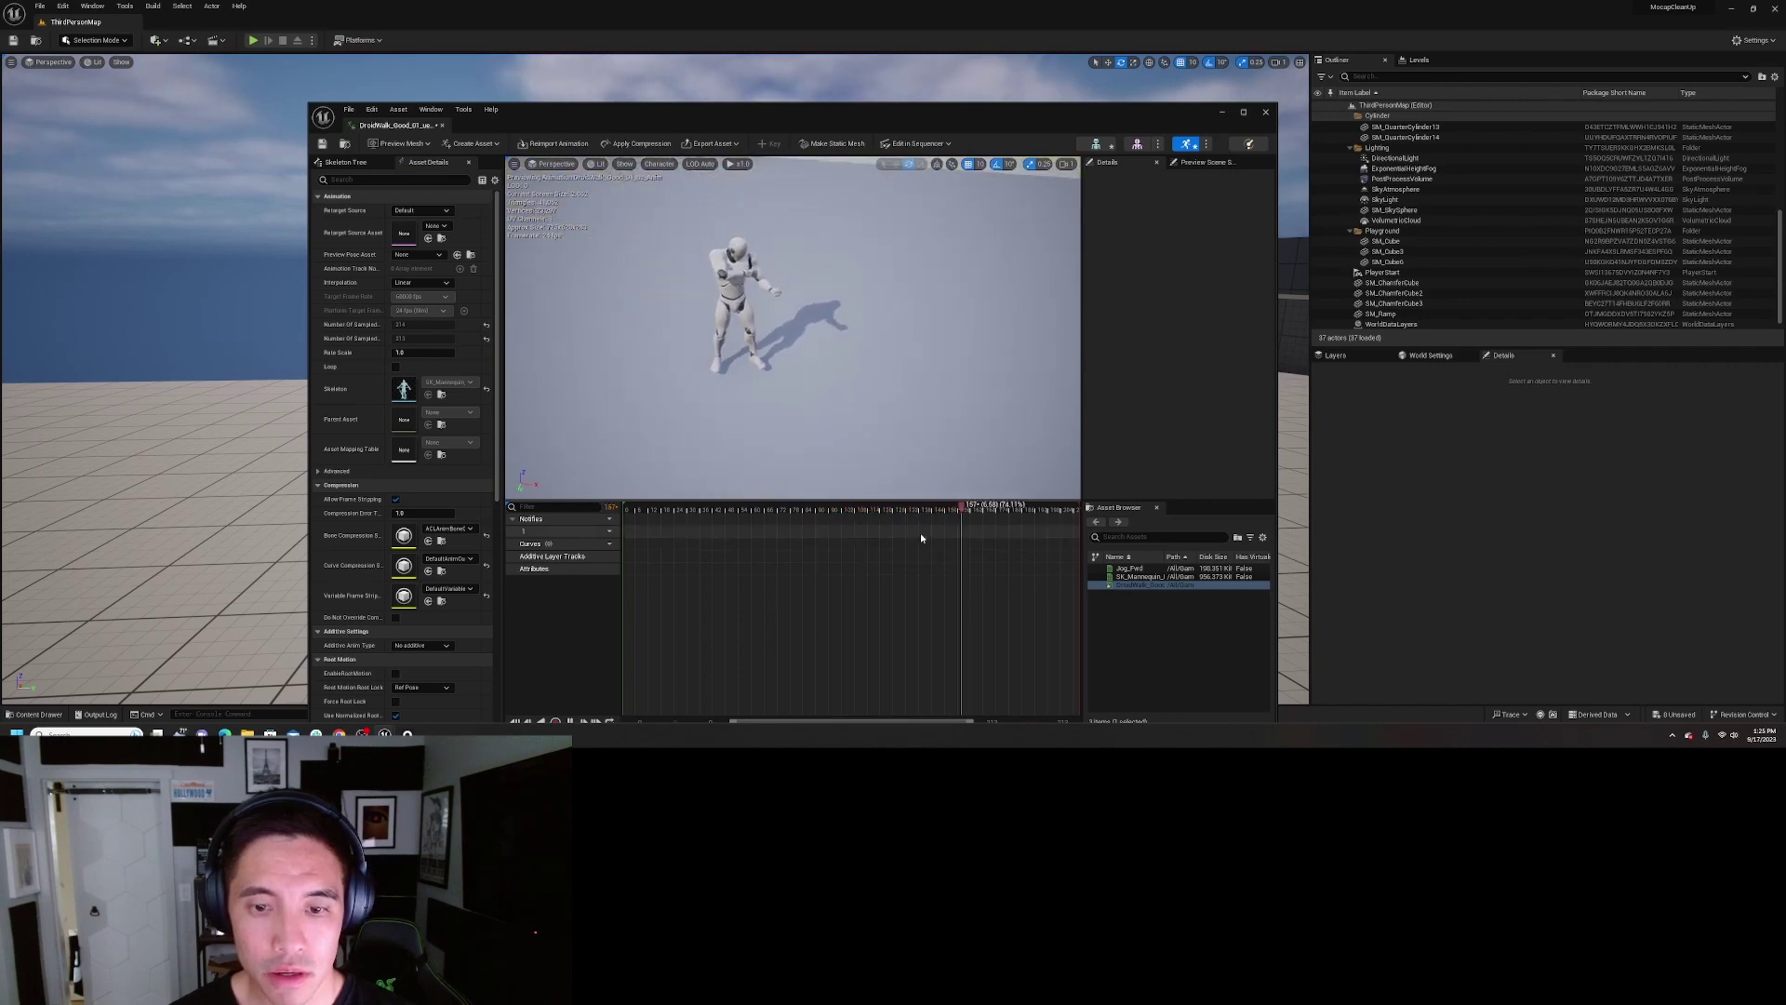
pyautogui.press('space')
pyautogui.moveTo(974, 509); pyautogui.dragTo(618, 518)
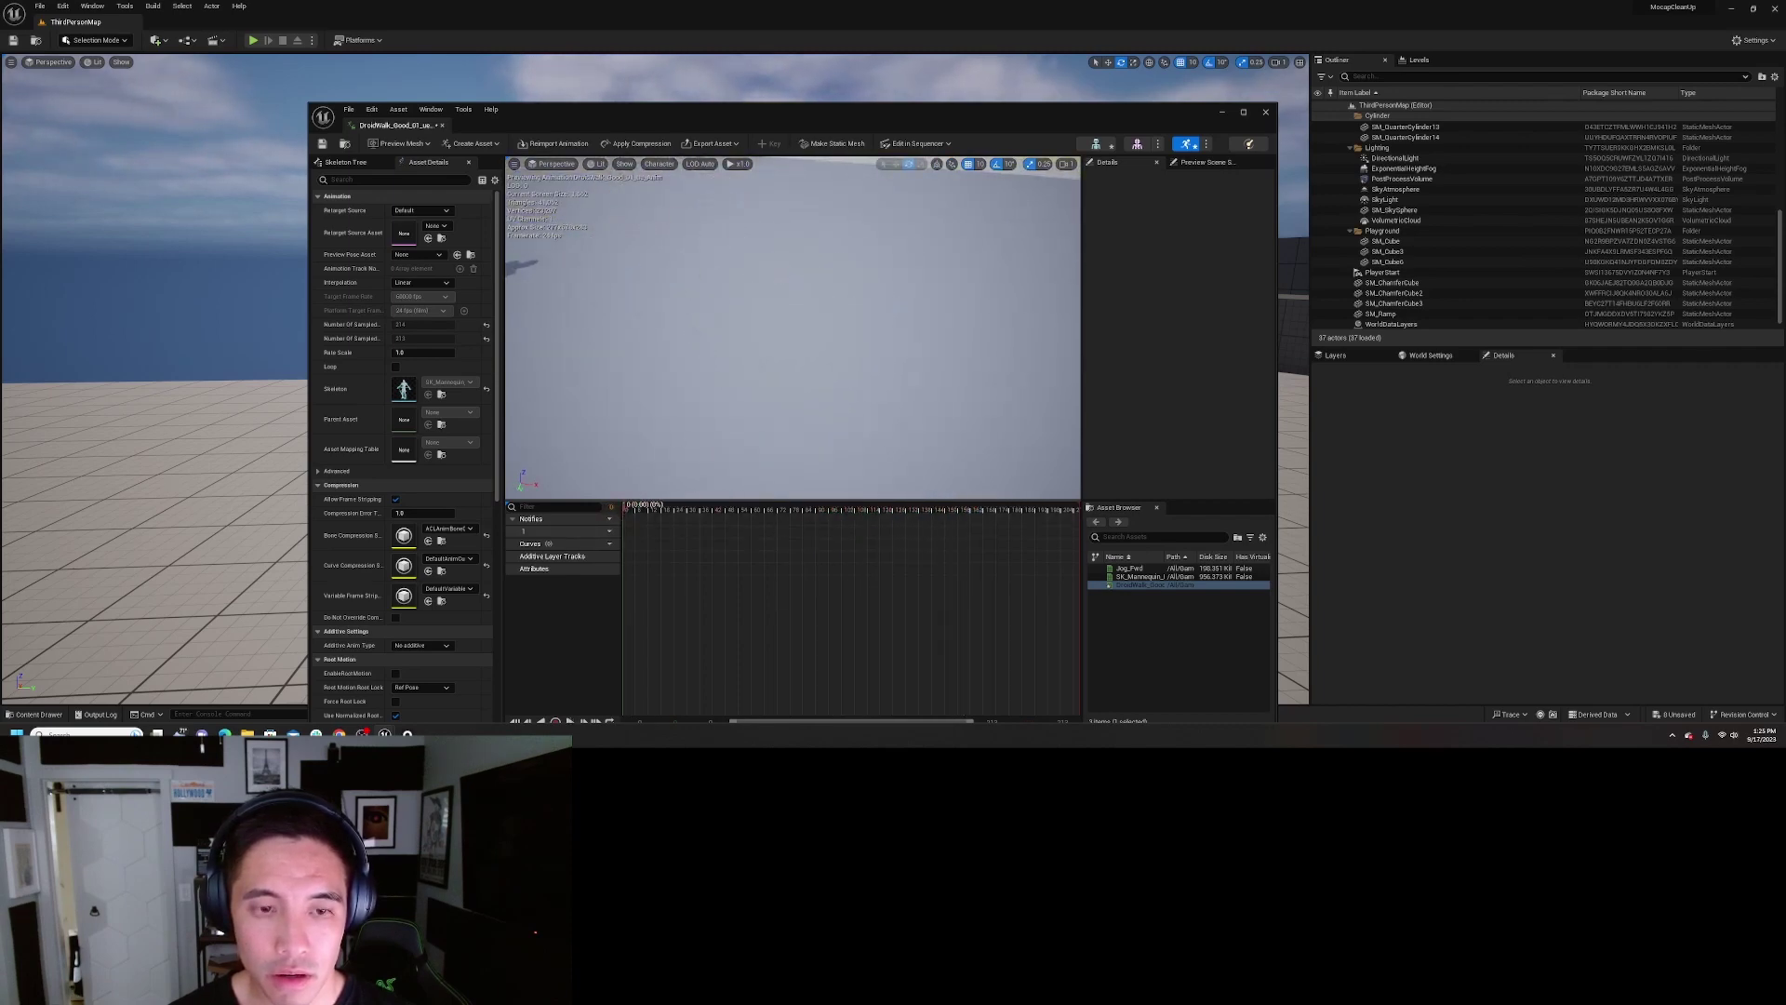
pyautogui.moveTo(678, 466); pyautogui.dragTo(637, 363, button='right')
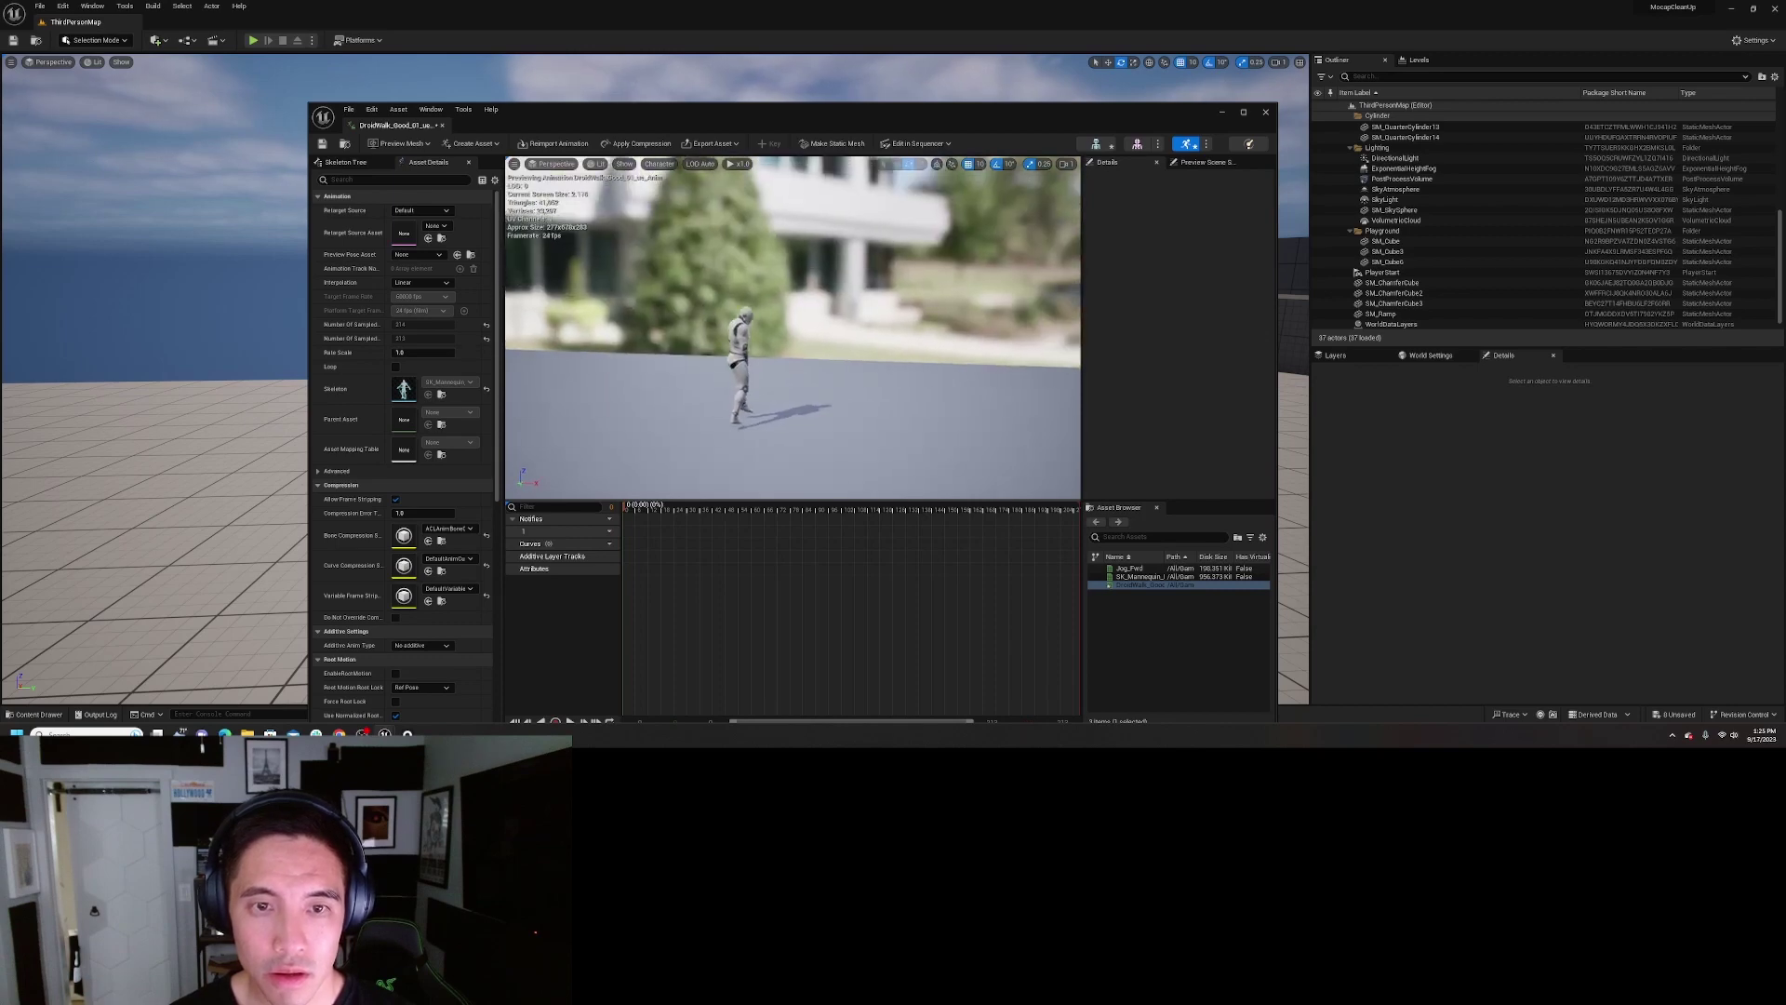
pyautogui.moveTo(637, 363); pyautogui.dragTo(619, 353, button='right')
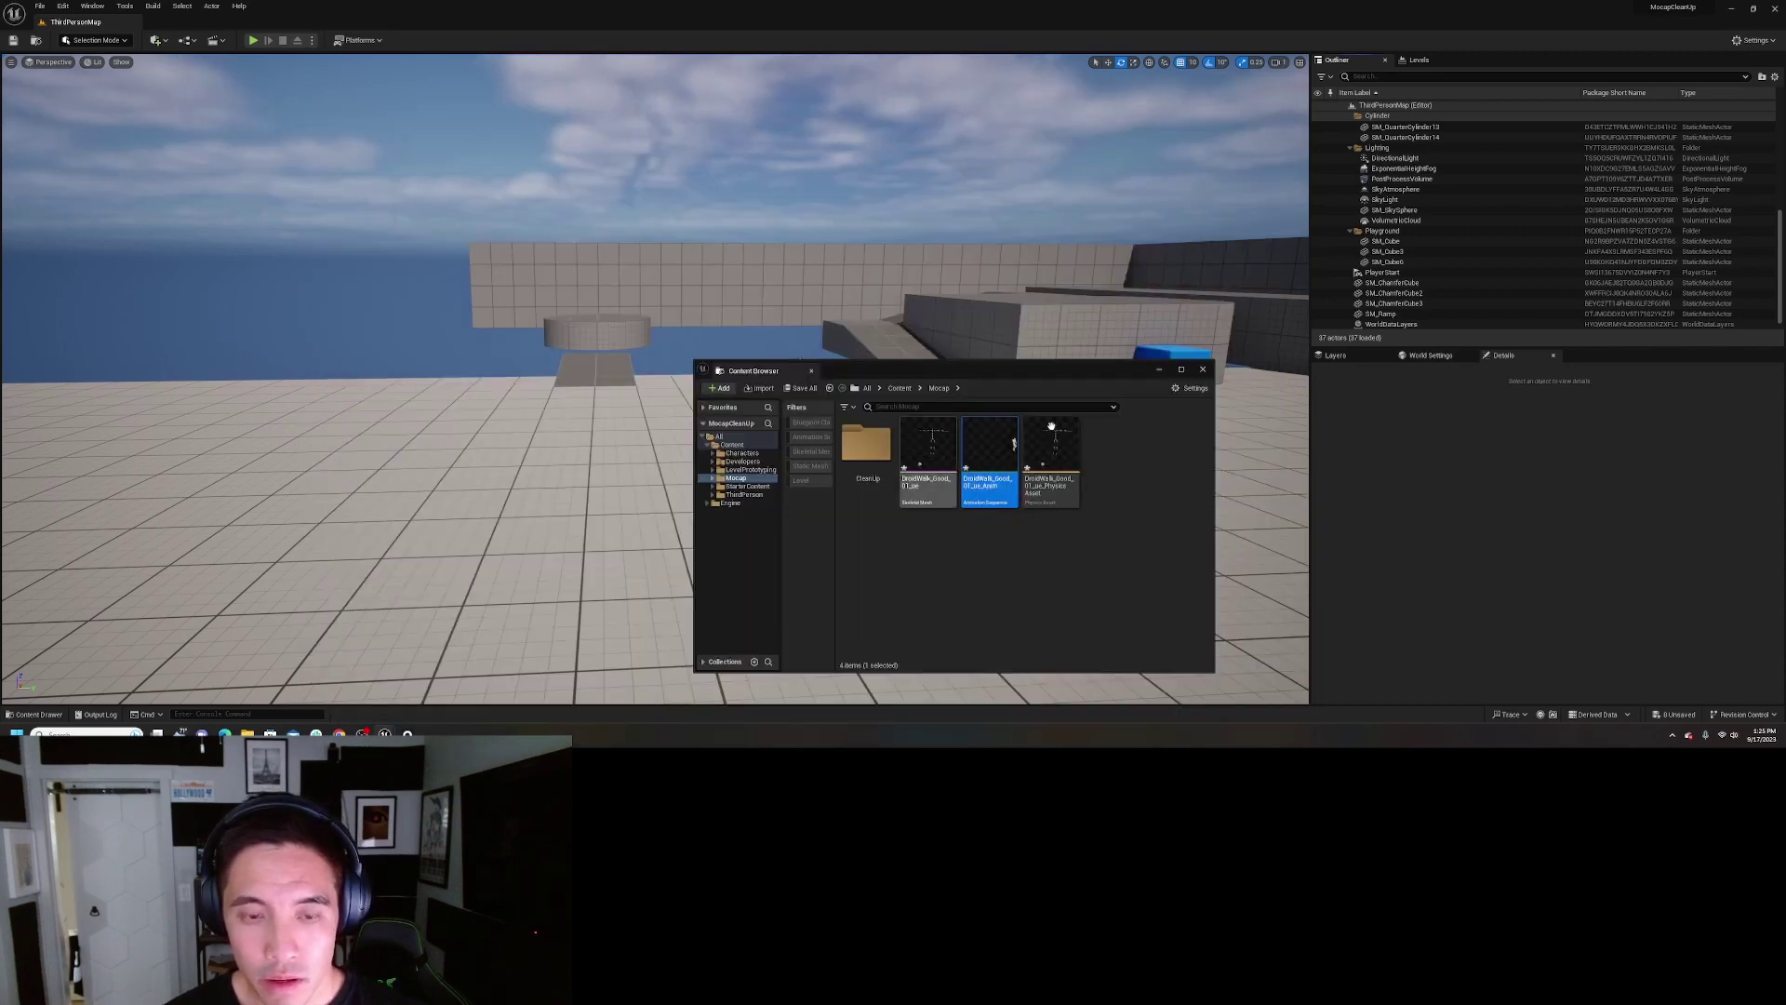
# - Create a level sequence named LS_CleanUPWork in the Mocap folder and open it in Sequencer
pyautogui.rightClick(1115, 464)
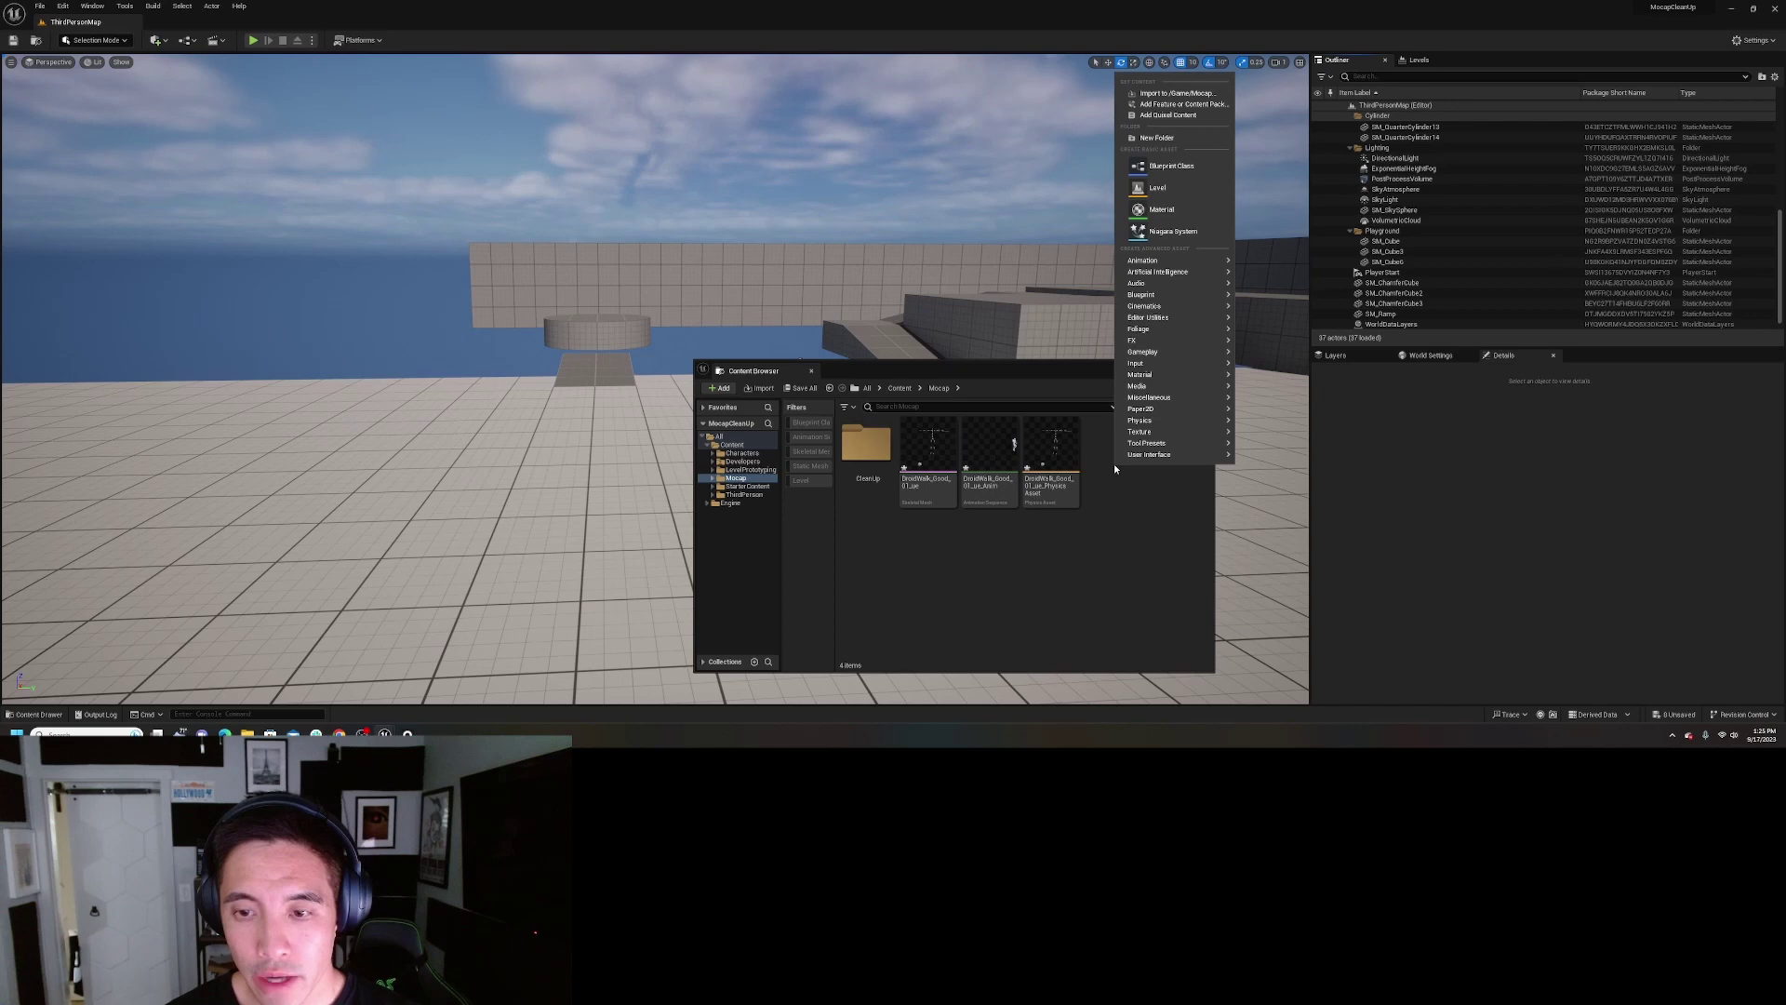
pyautogui.moveTo(1147, 306)
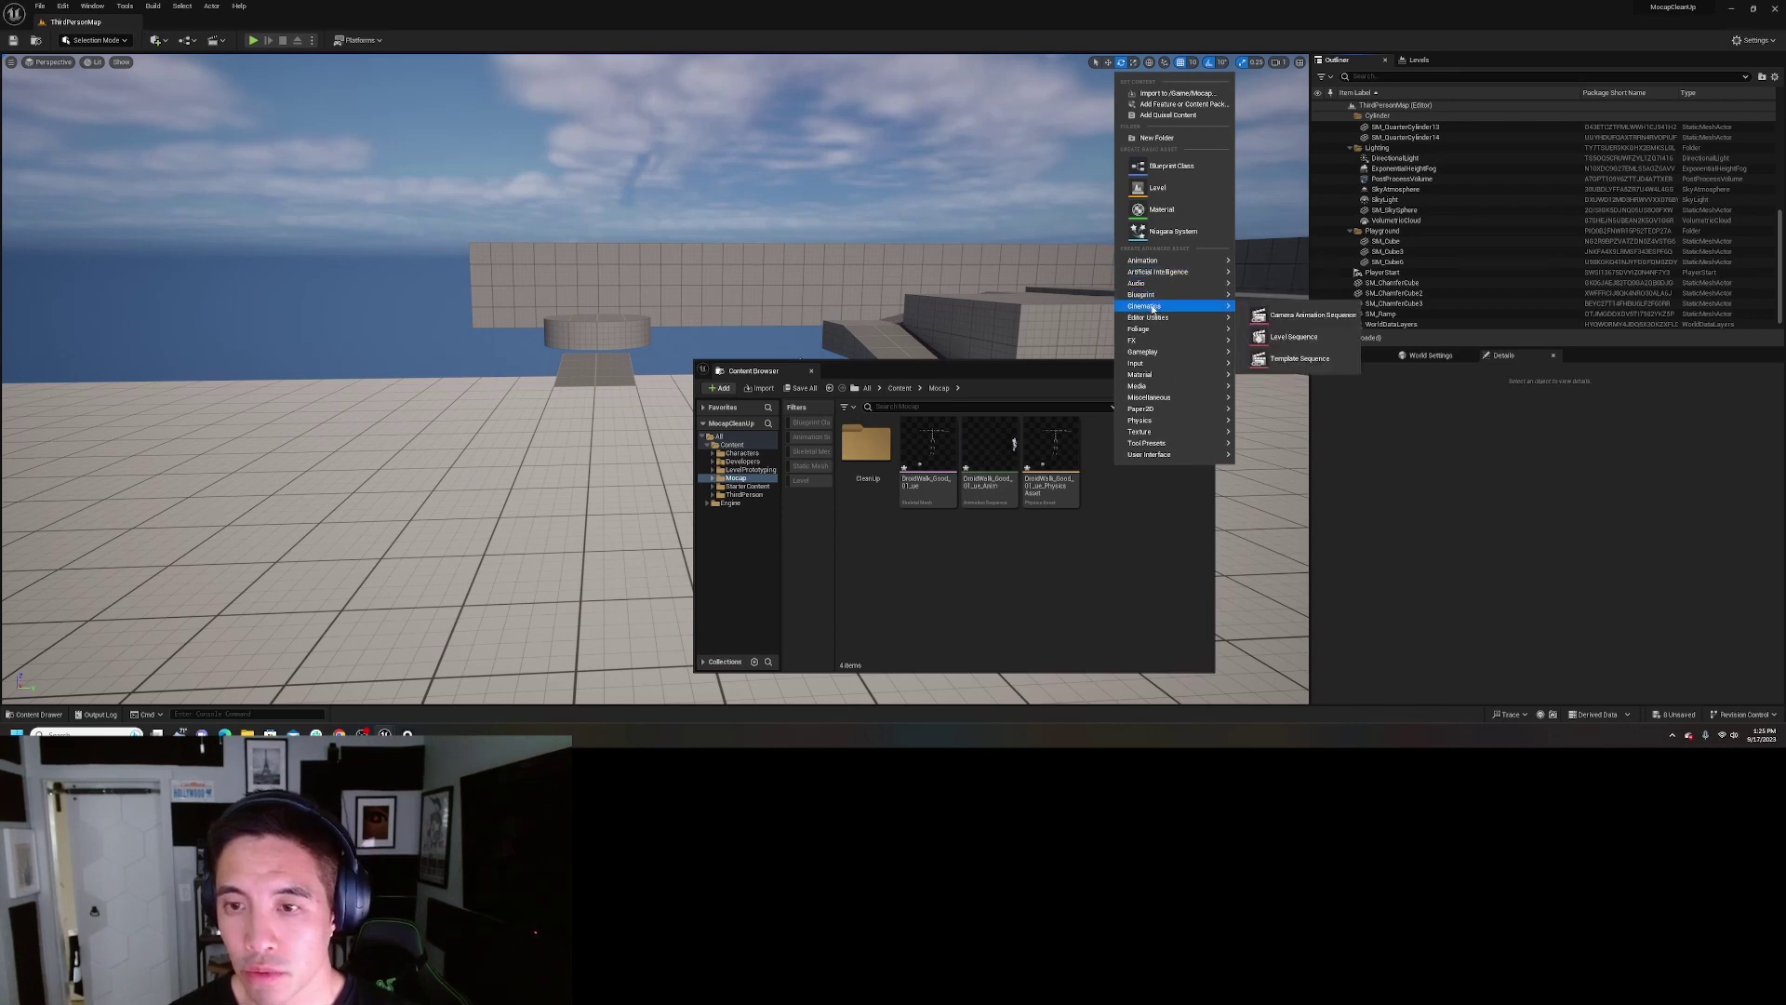
pyautogui.click(1293, 337)
pyautogui.write('S_Clean')
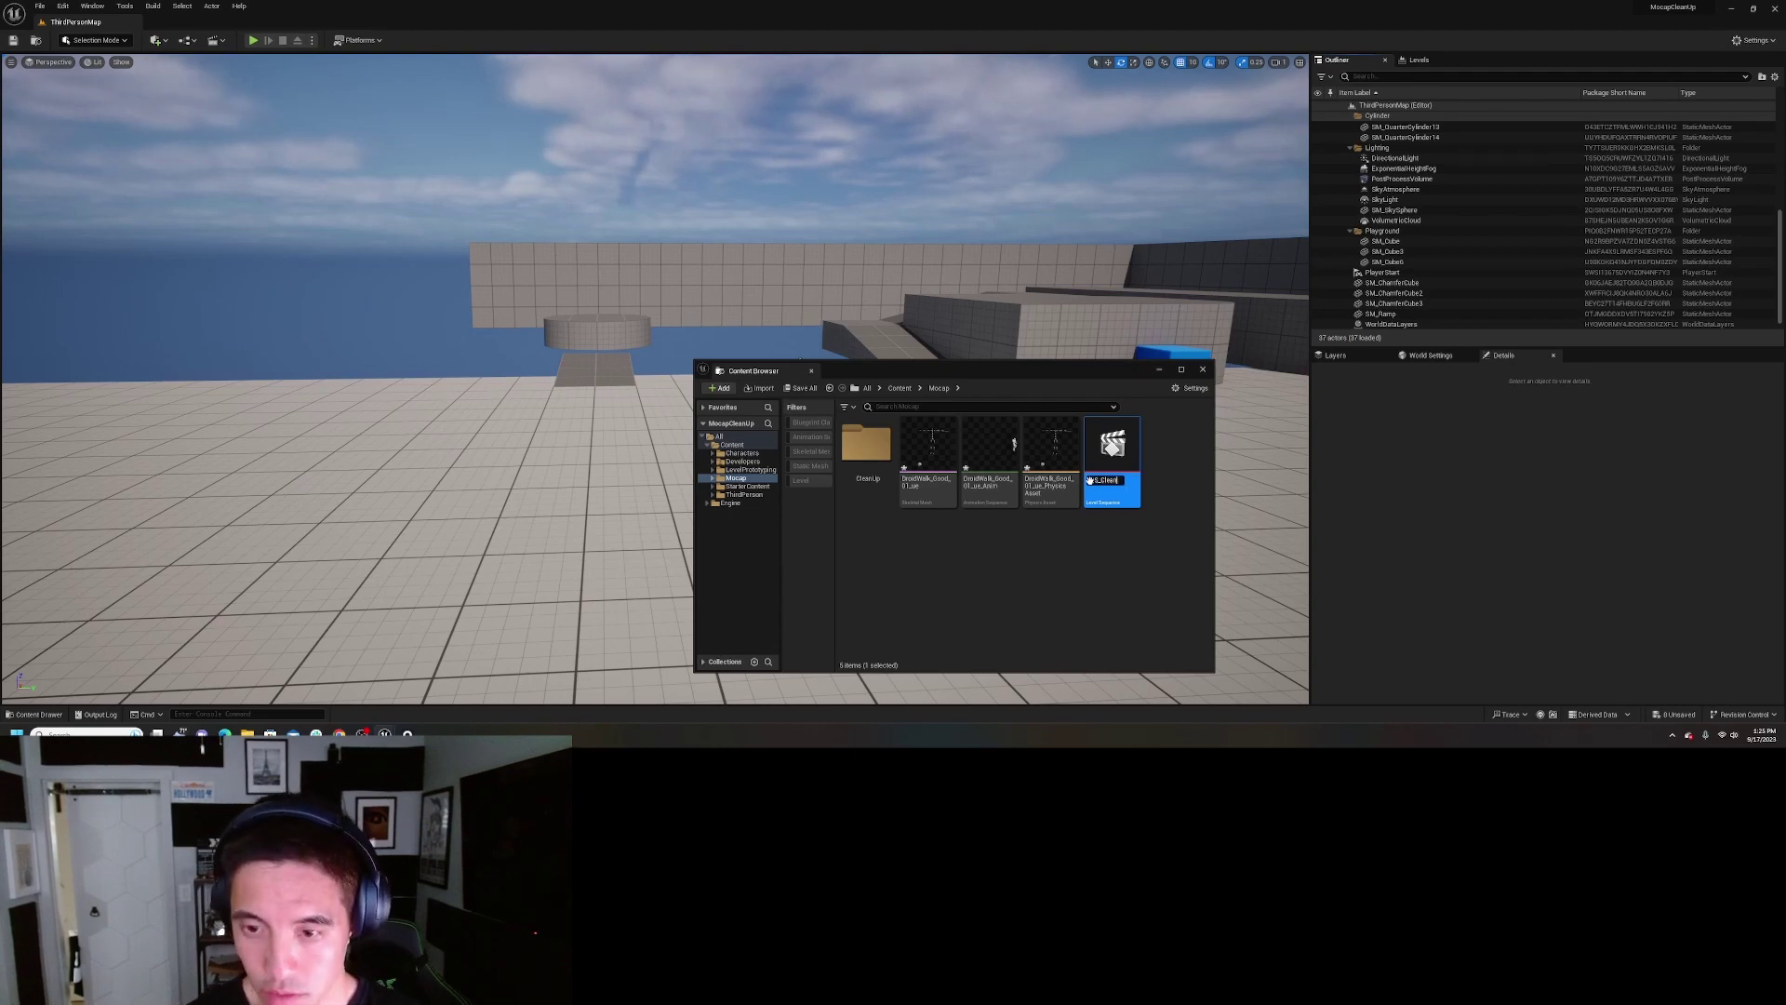
pyautogui.write('UPWork')
pyautogui.press('Return')
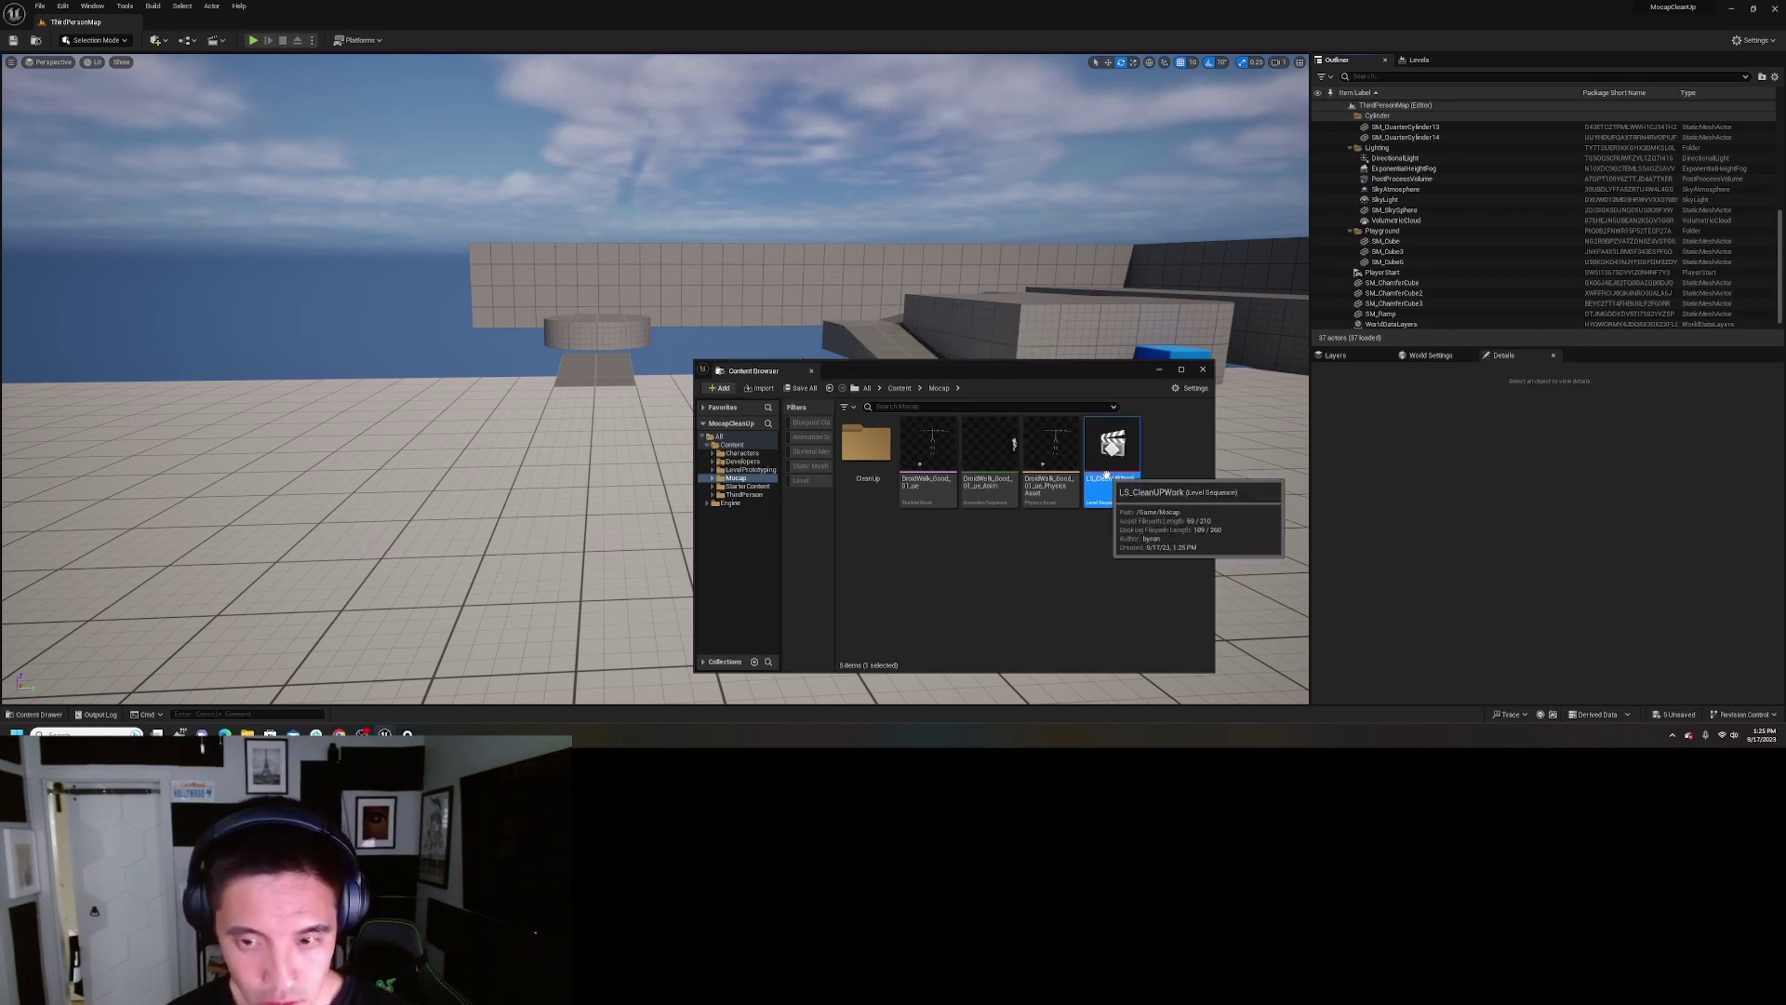
pyautogui.doubleClick(1119, 454)
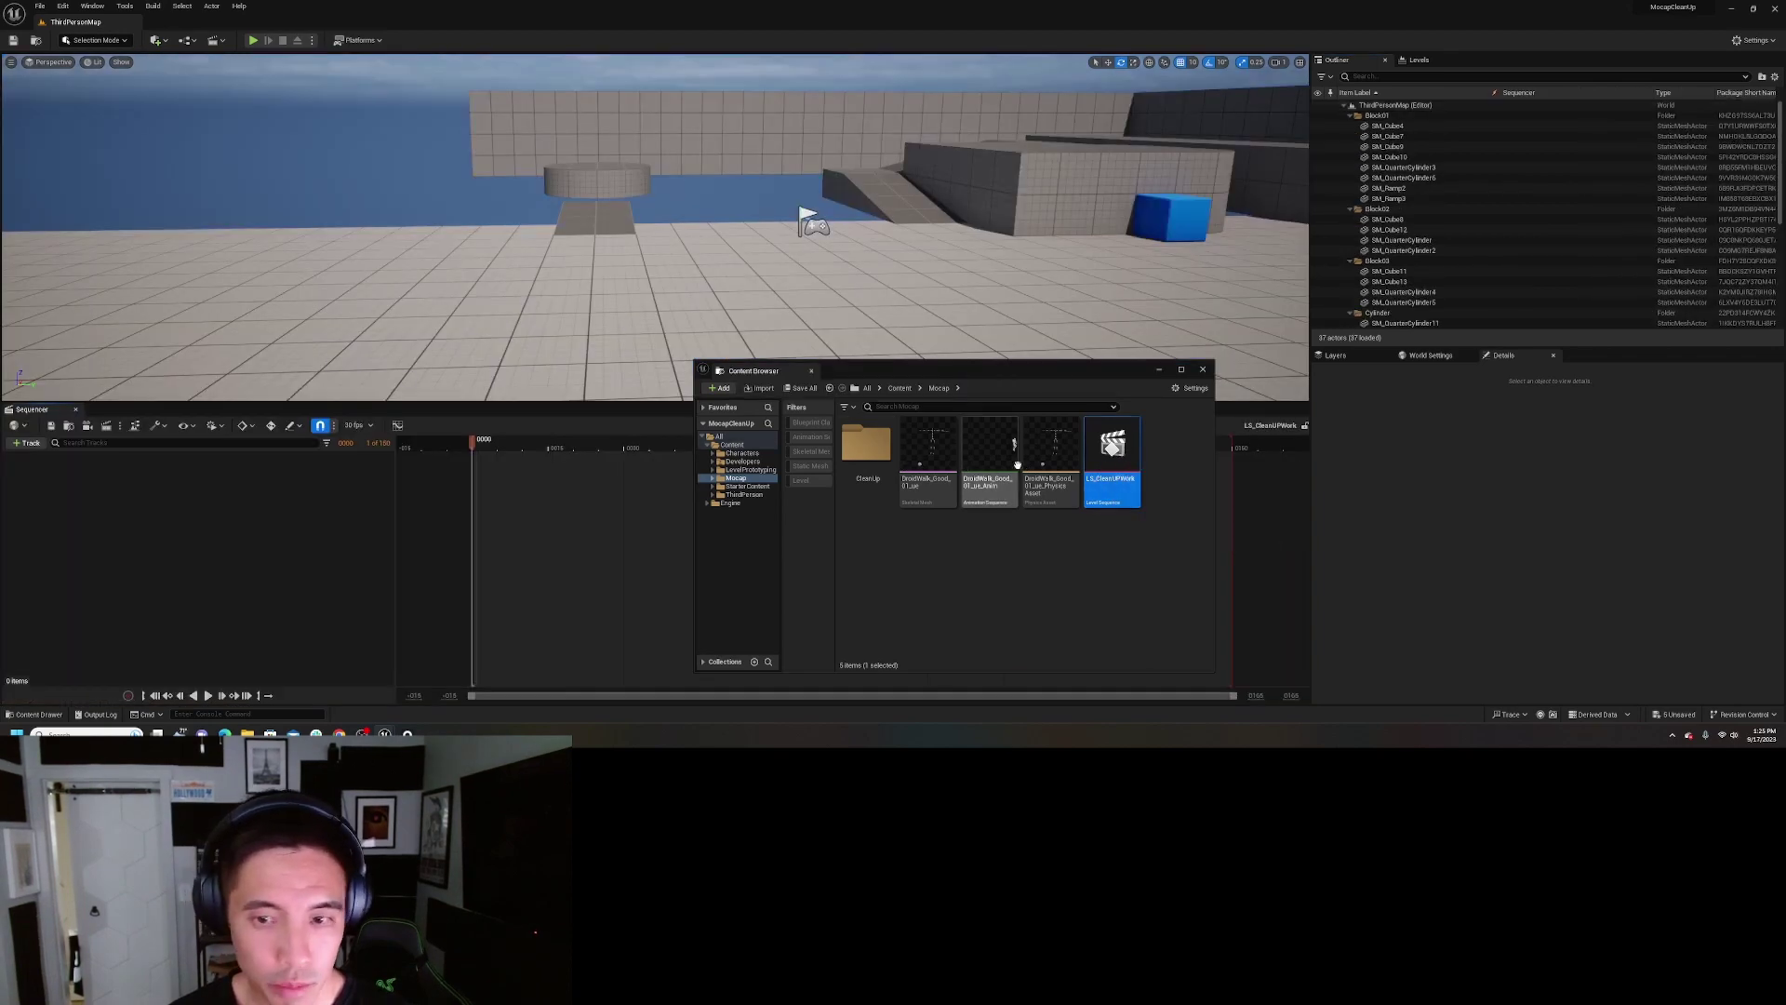
# - Add DroidWalk_Good_01_ue_Anim from the Mocap folder to the sequence as a character and bring it into view
pyautogui.moveTo(1111, 455); pyautogui.dragTo(304, 528)
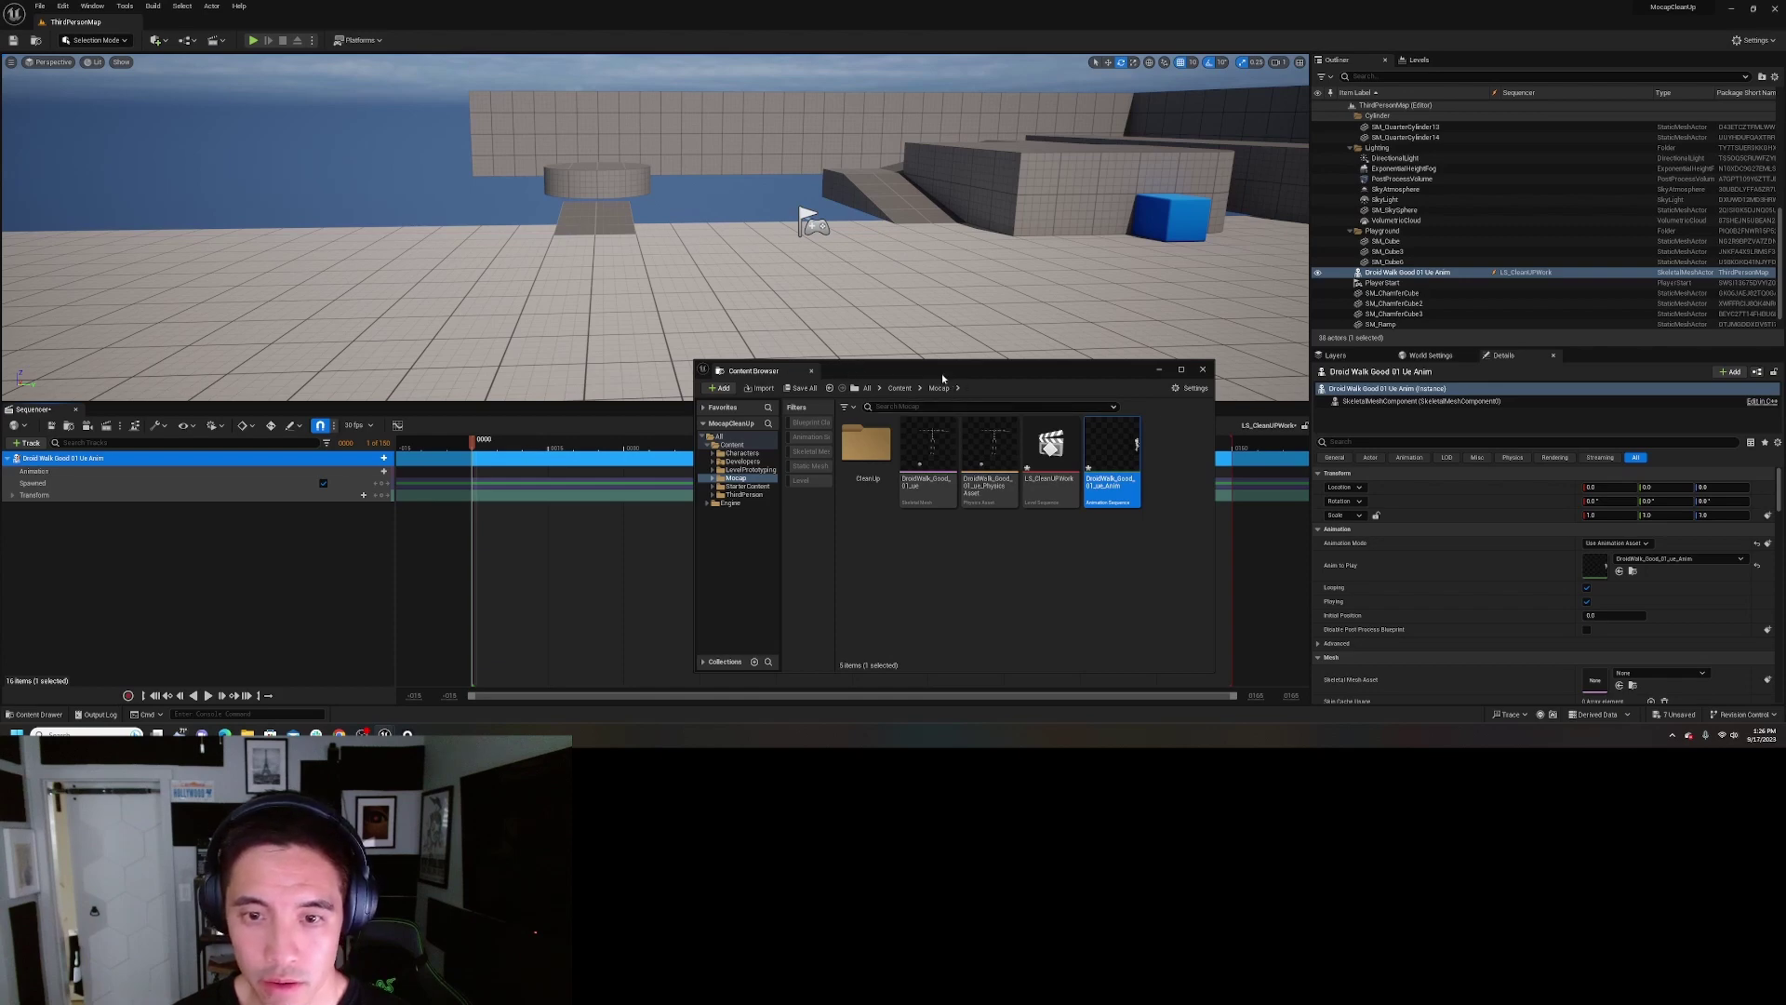
pyautogui.moveTo(942, 377); pyautogui.dragTo(945, 441)
pyautogui.moveTo(945, 442); pyautogui.dragTo(903, 484)
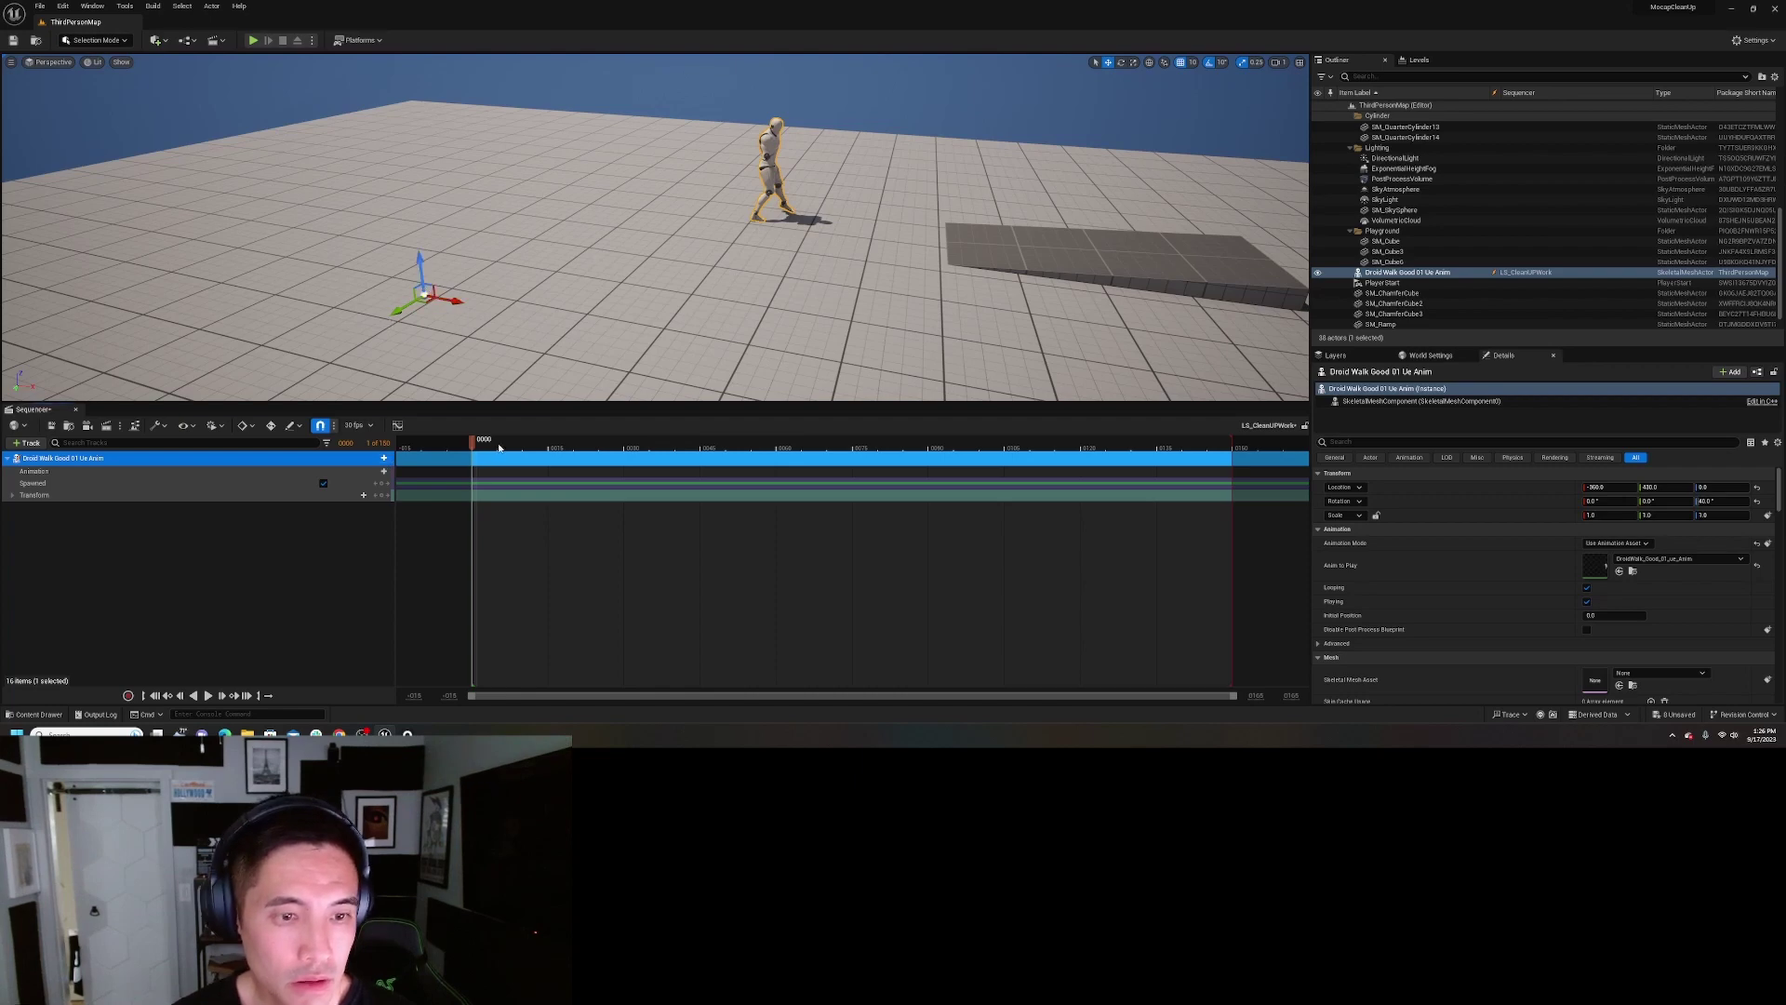
# - Add a DroidWalk_Good_01_ue_Anim section to the character's Animation track and move it to start at frame 0
pyautogui.moveTo(500, 448); pyautogui.dragTo(569, 448)
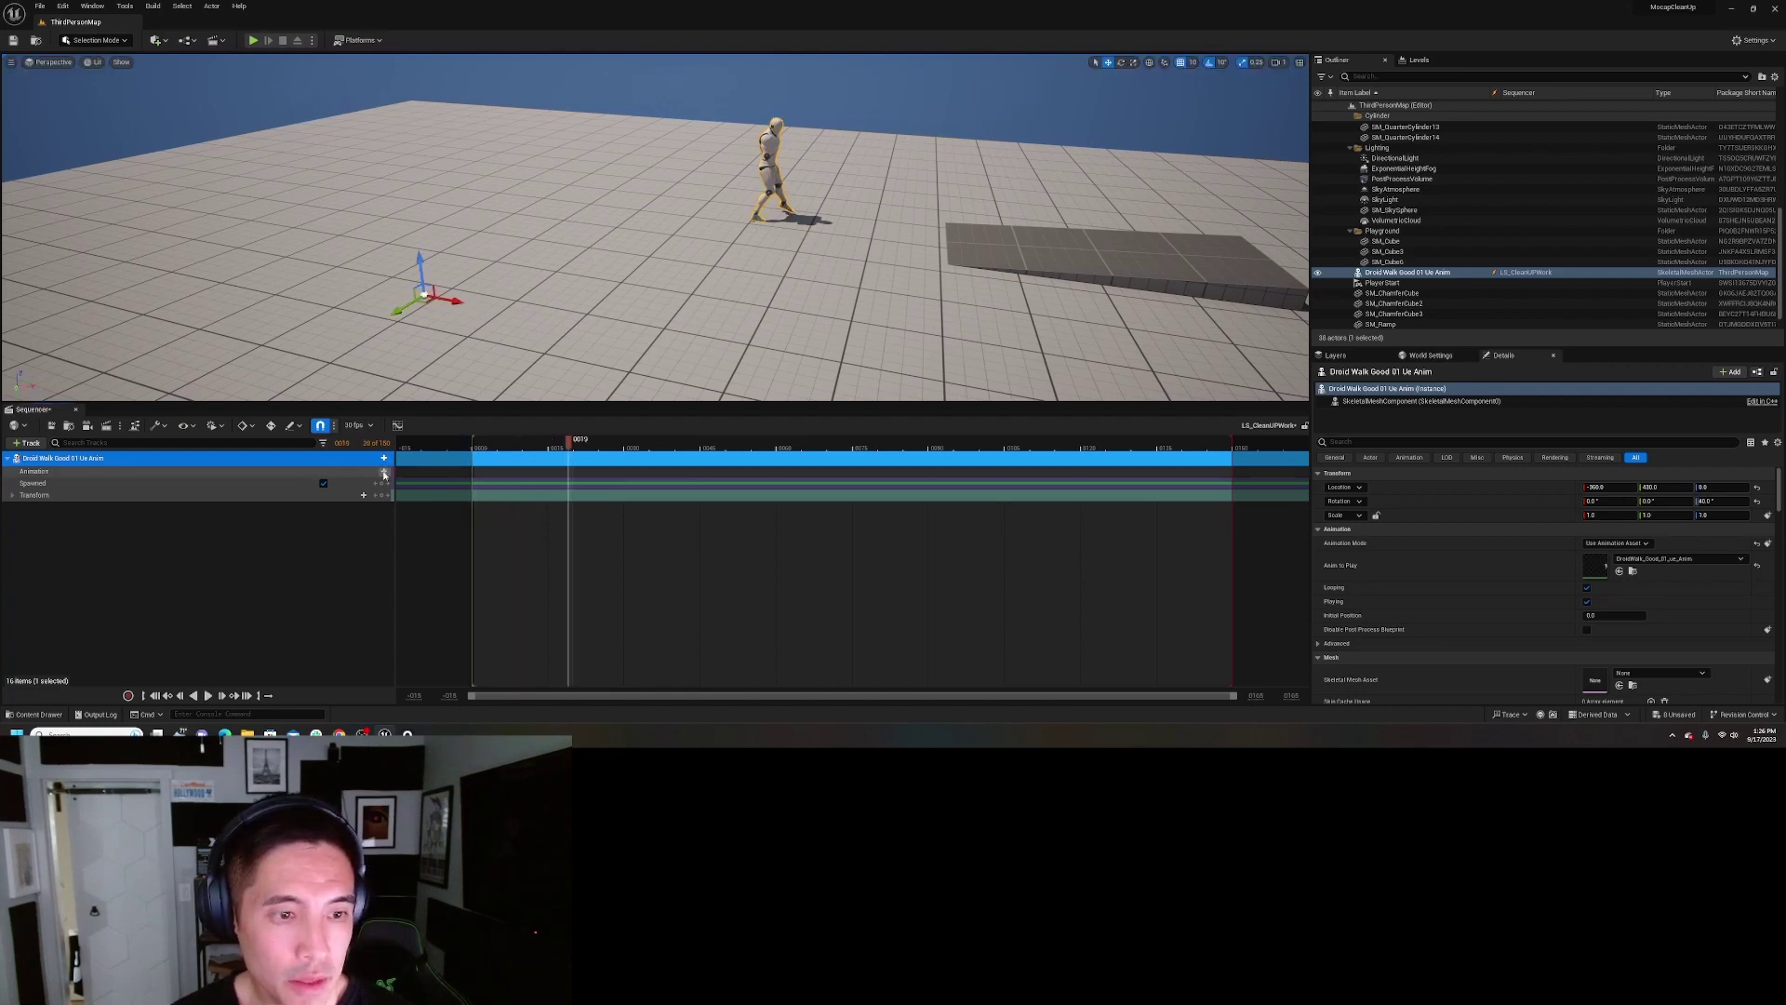
pyautogui.click(383, 472)
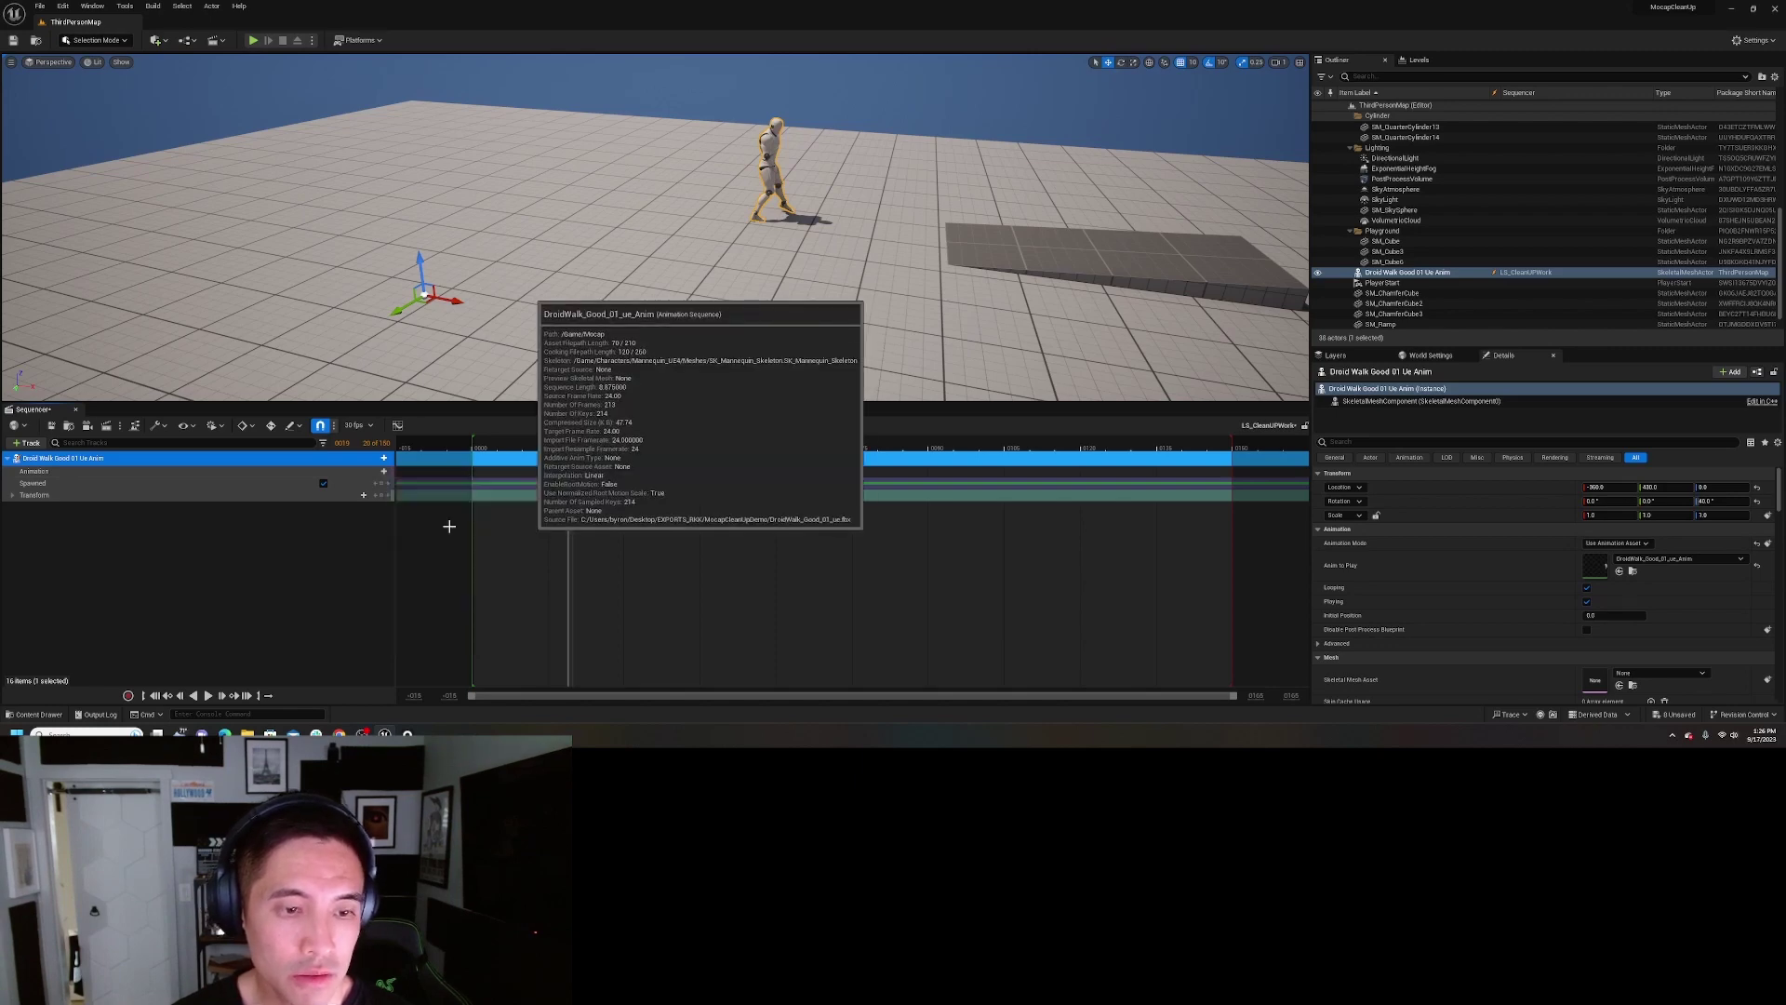
pyautogui.click(448, 524)
pyautogui.moveTo(617, 459); pyautogui.dragTo(519, 460)
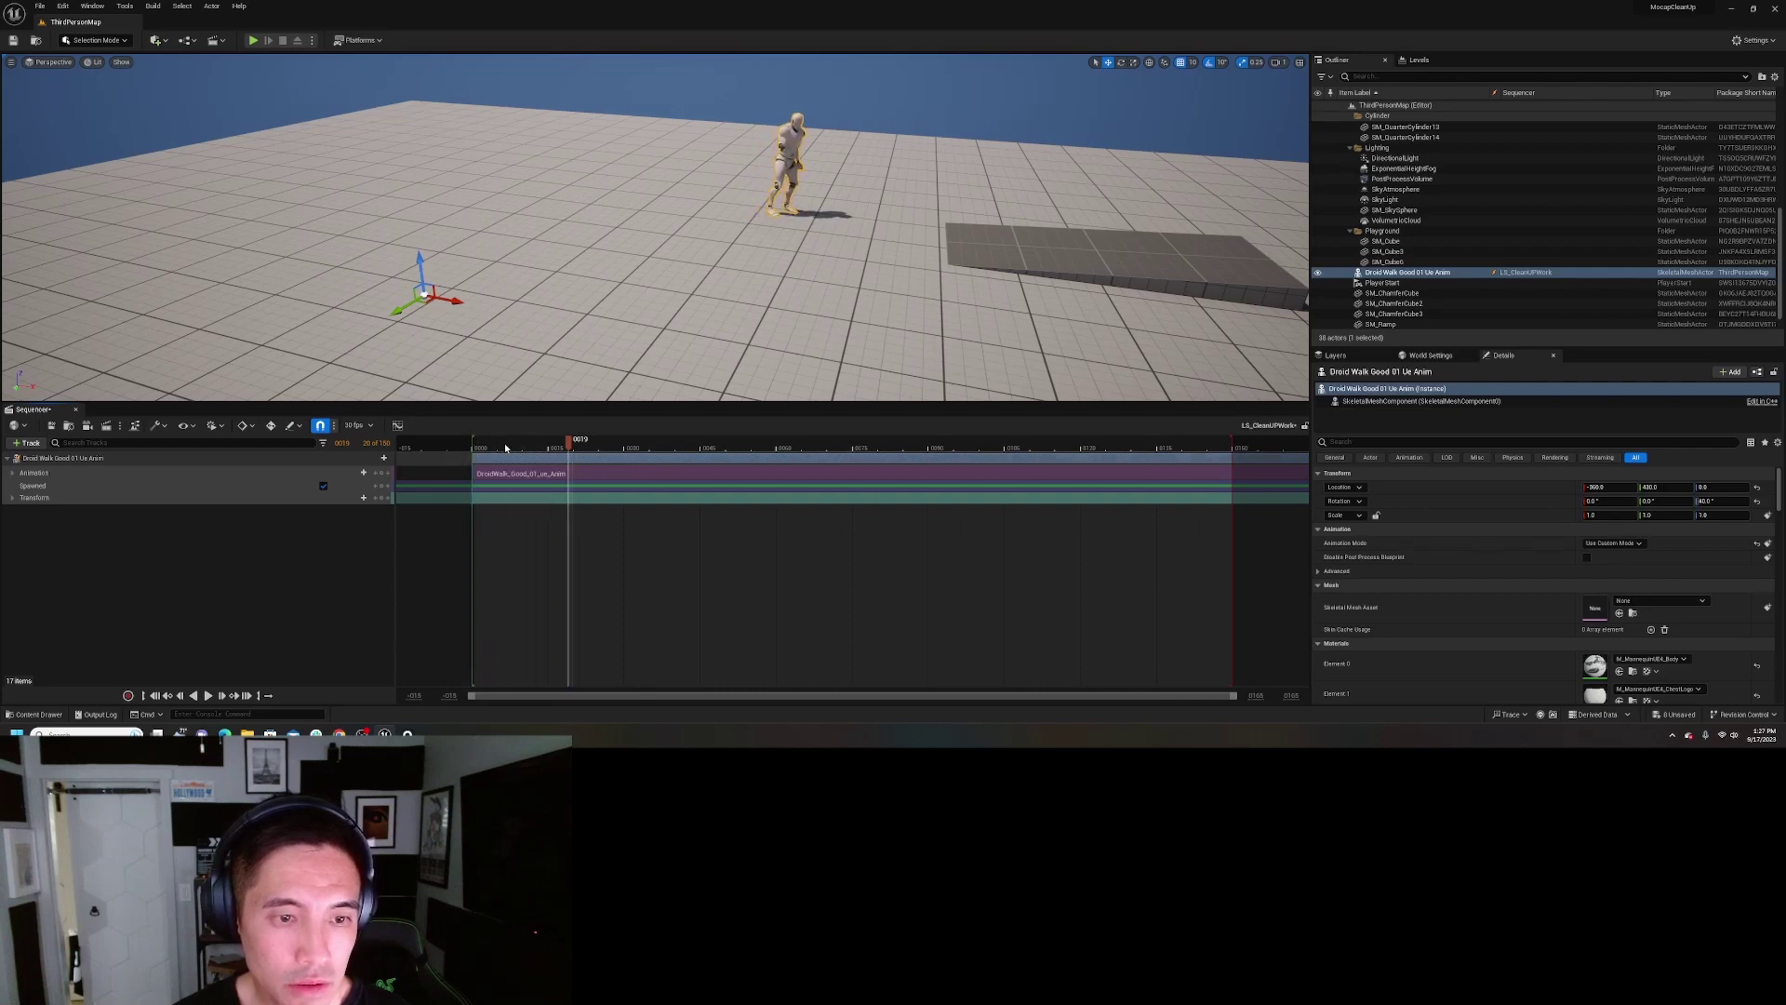
# - Trim away the part of the animation section before frame 28 and move the remaining section back to frame 0
pyautogui.moveTo(505, 448); pyautogui.dragTo(614, 469)
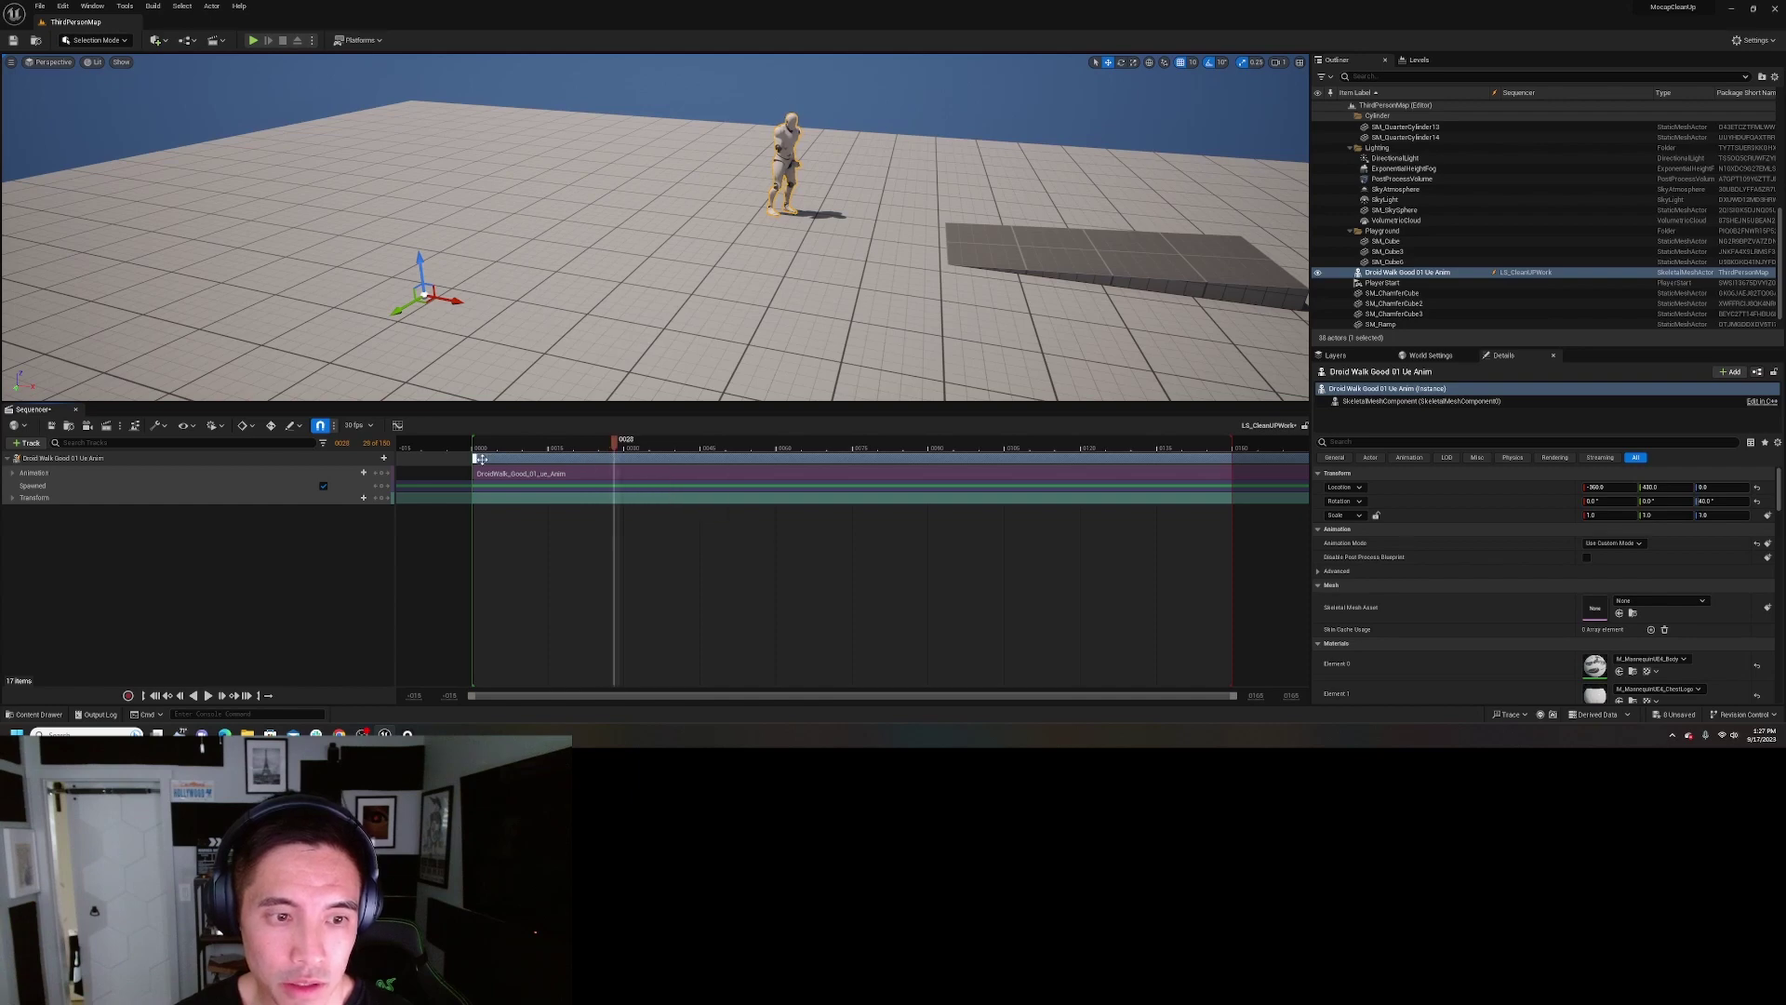
pyautogui.rightClick(613, 479)
pyautogui.moveTo(696, 255)
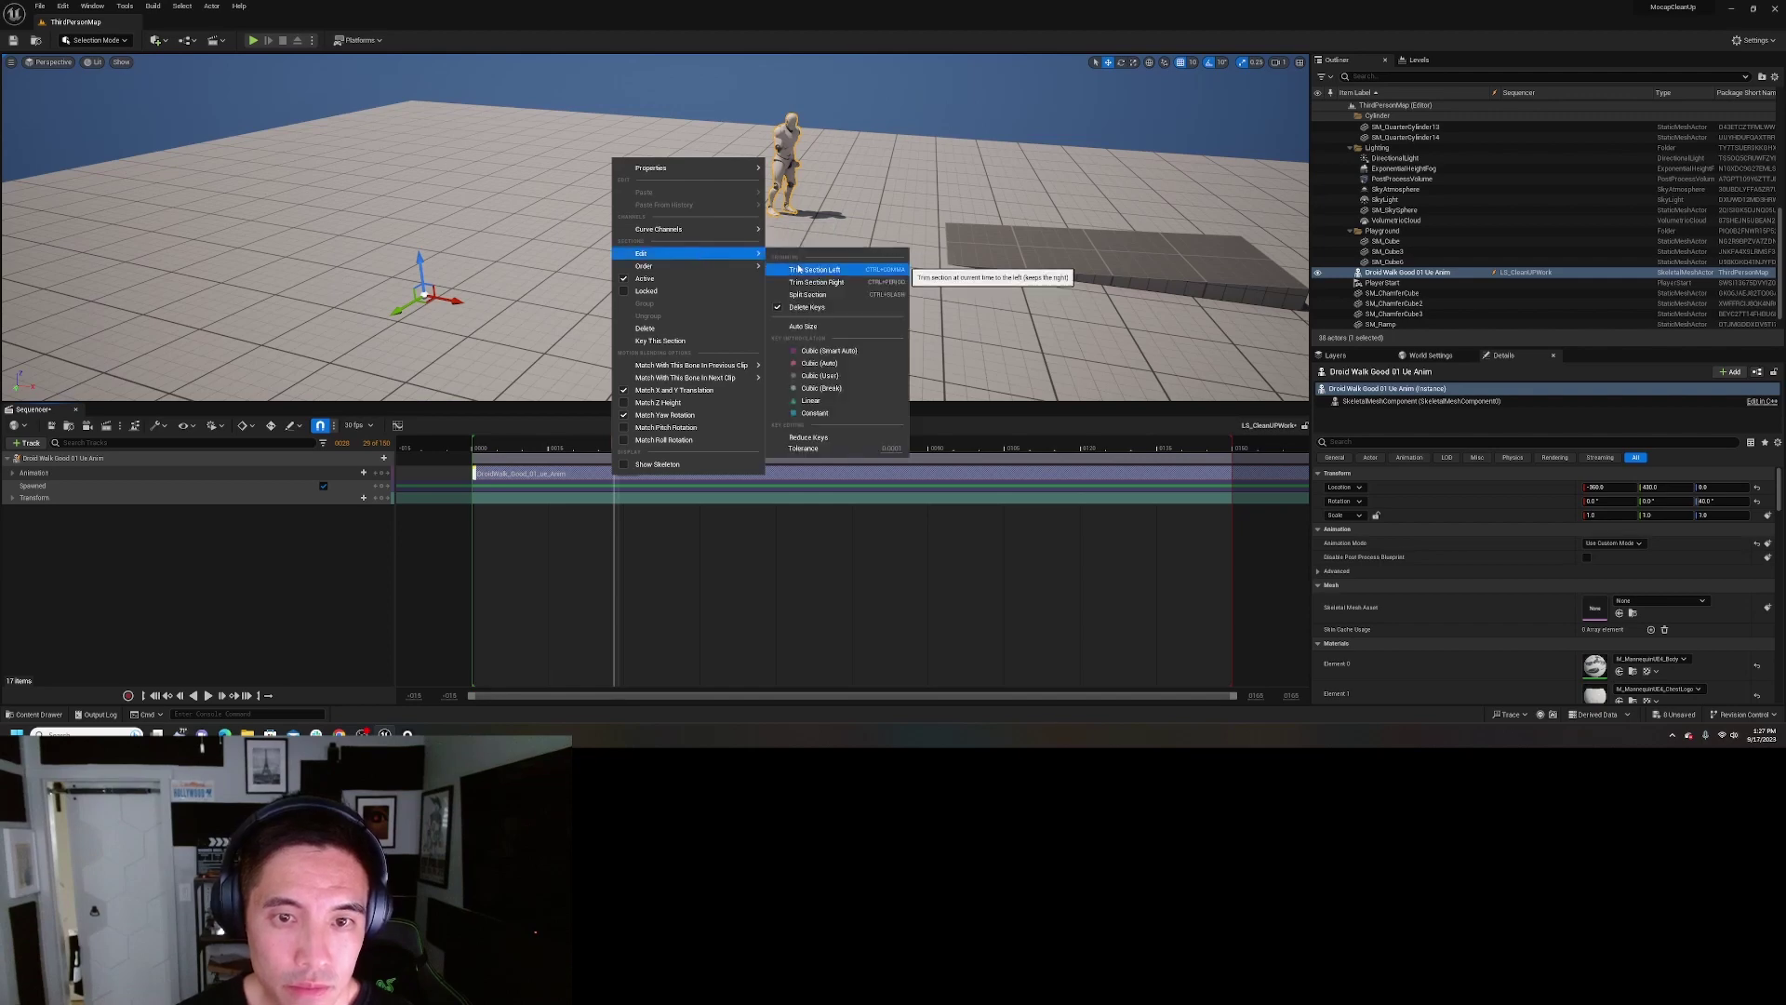
pyautogui.click(798, 268)
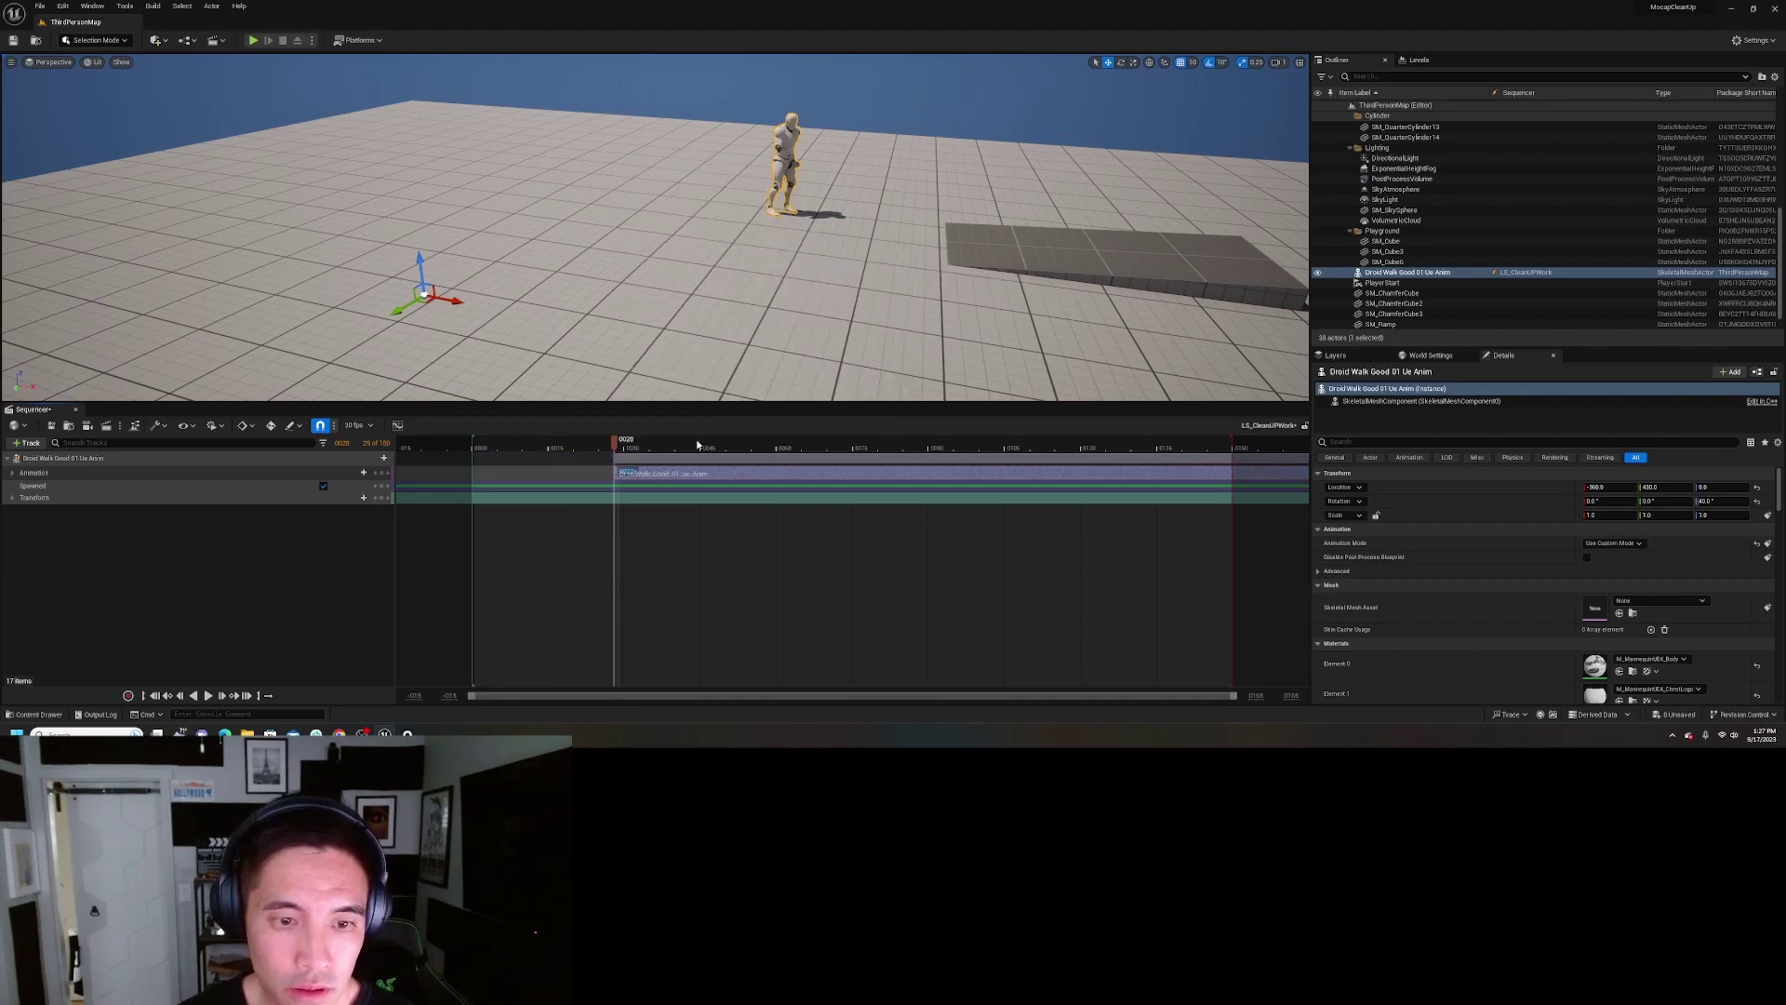
pyautogui.moveTo(696, 462); pyautogui.dragTo(562, 466)
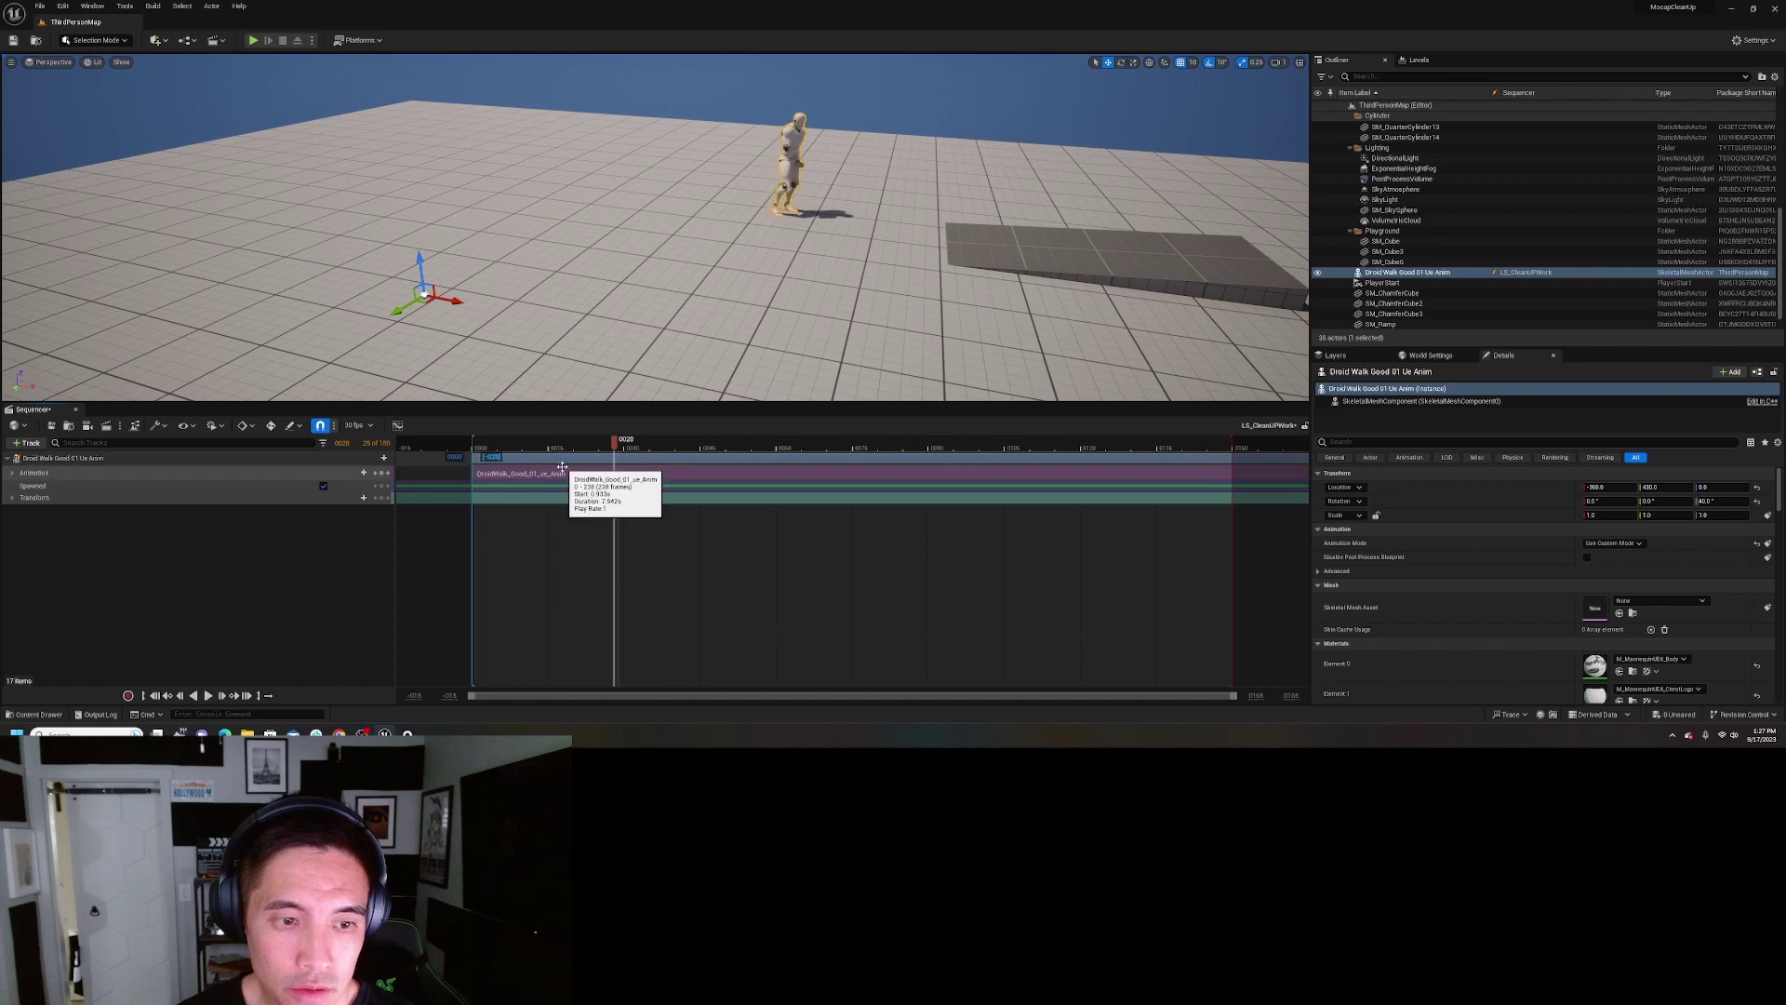
# - Add a Sphere shape to the level in front of the mannequin
pyautogui.click(156, 40)
pyautogui.moveTo(186, 148)
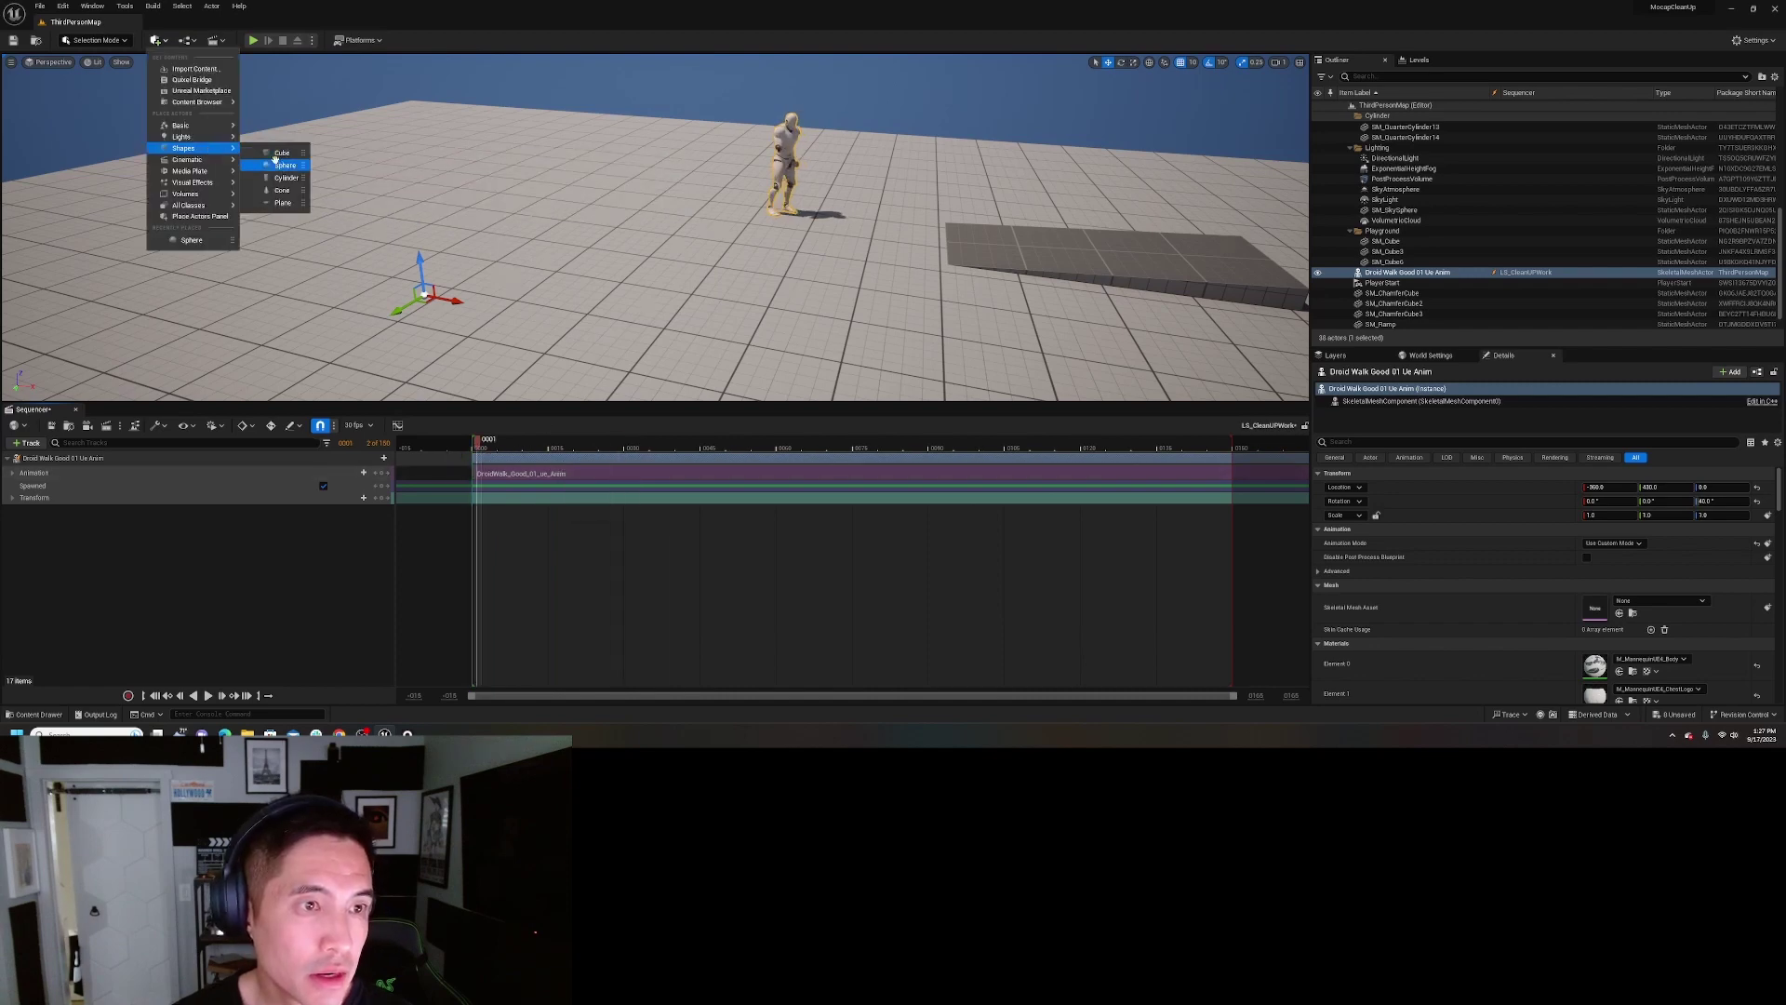
pyautogui.click(277, 164)
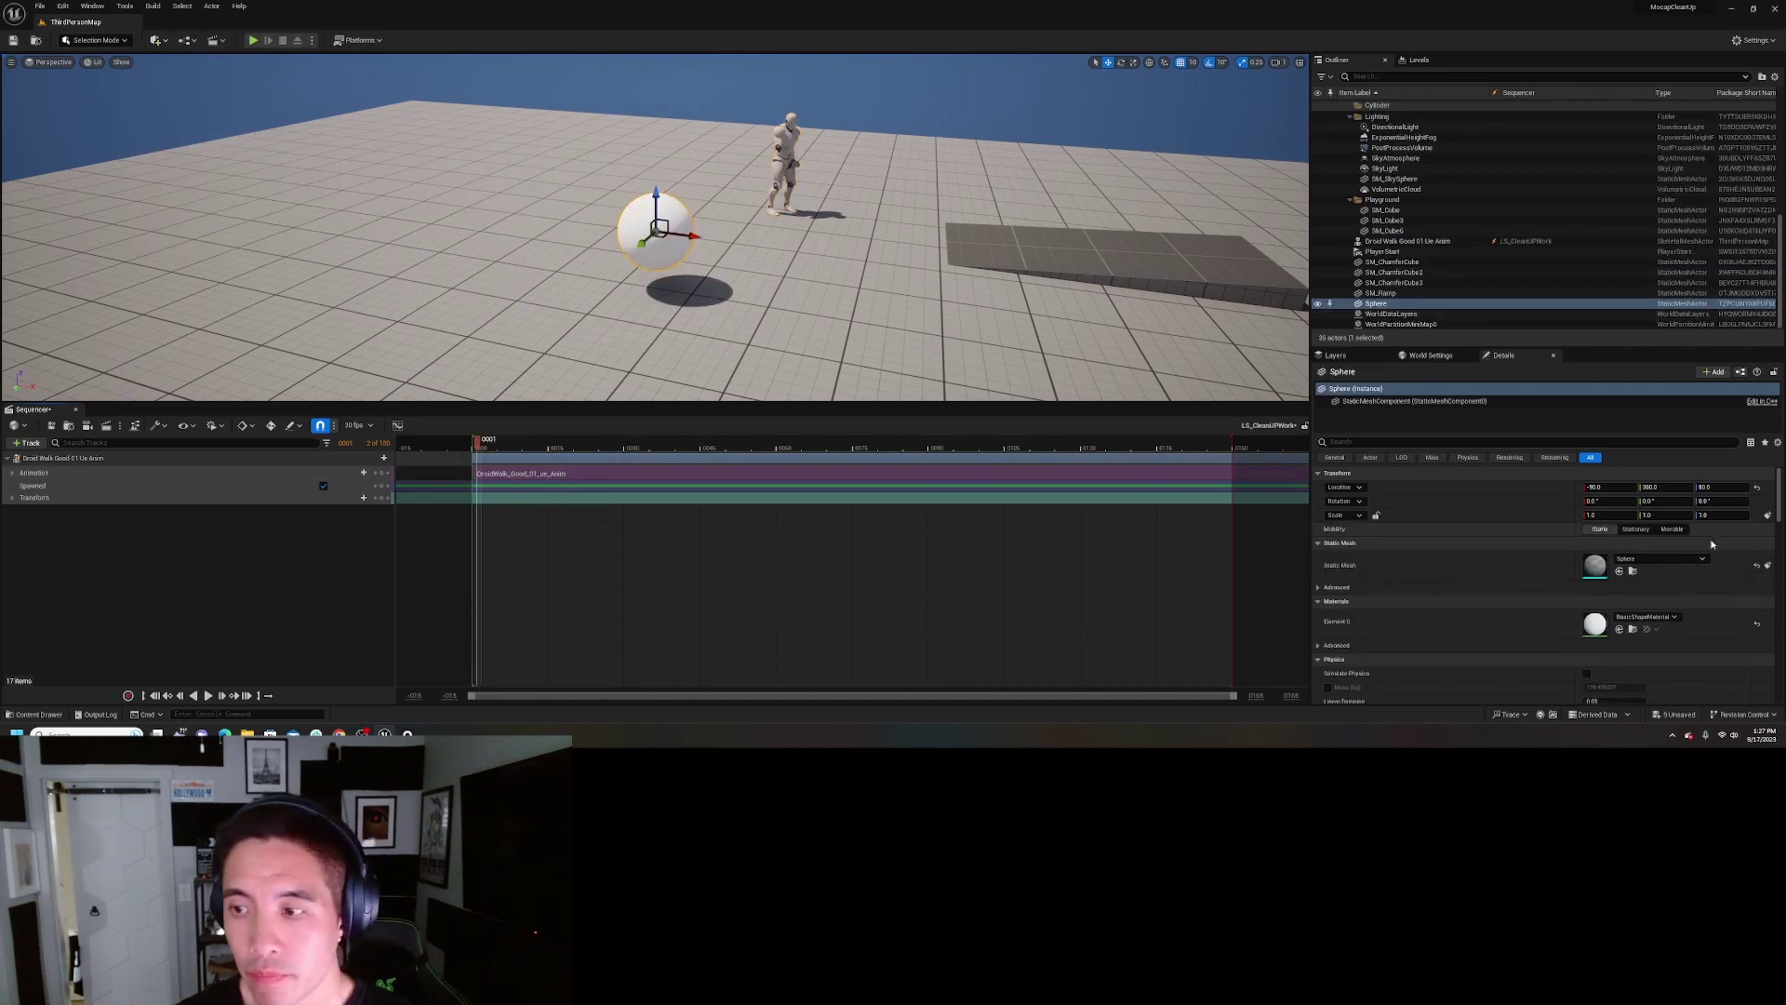
# - Reset the sphere's location to the world origin and scale it uniformly to 0.3 with the scale ratio locked
pyautogui.click(1756, 487)
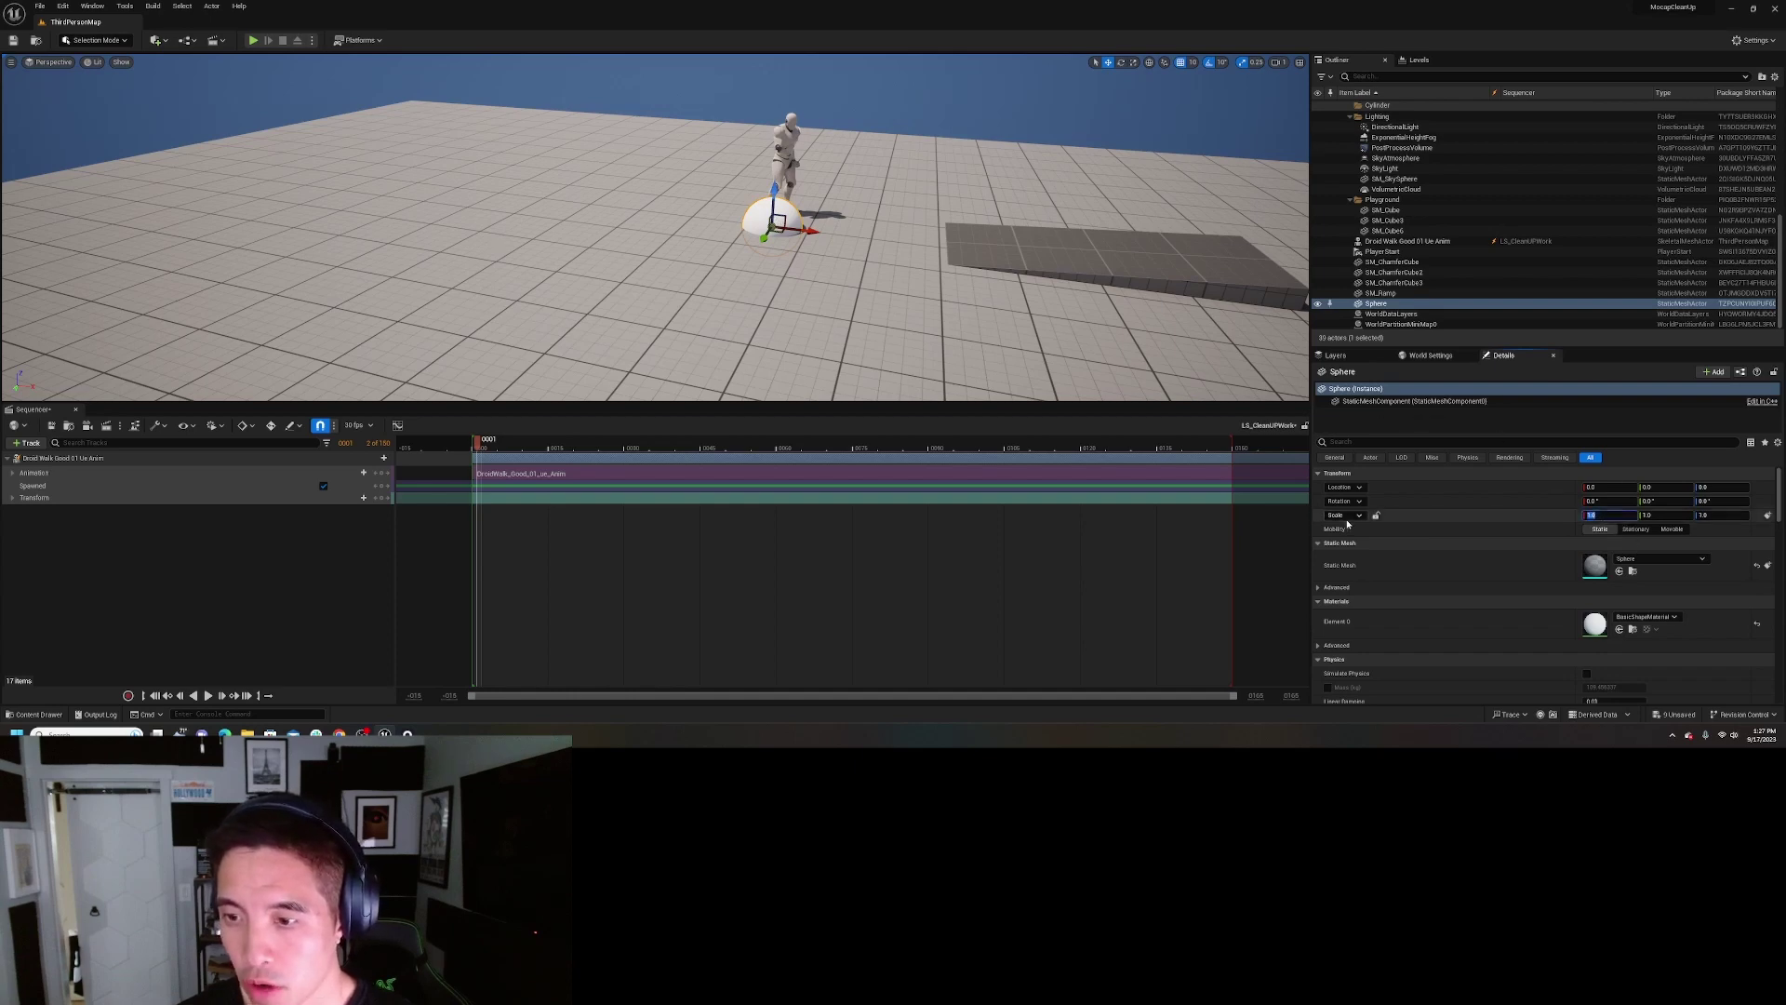
pyautogui.click(1378, 516)
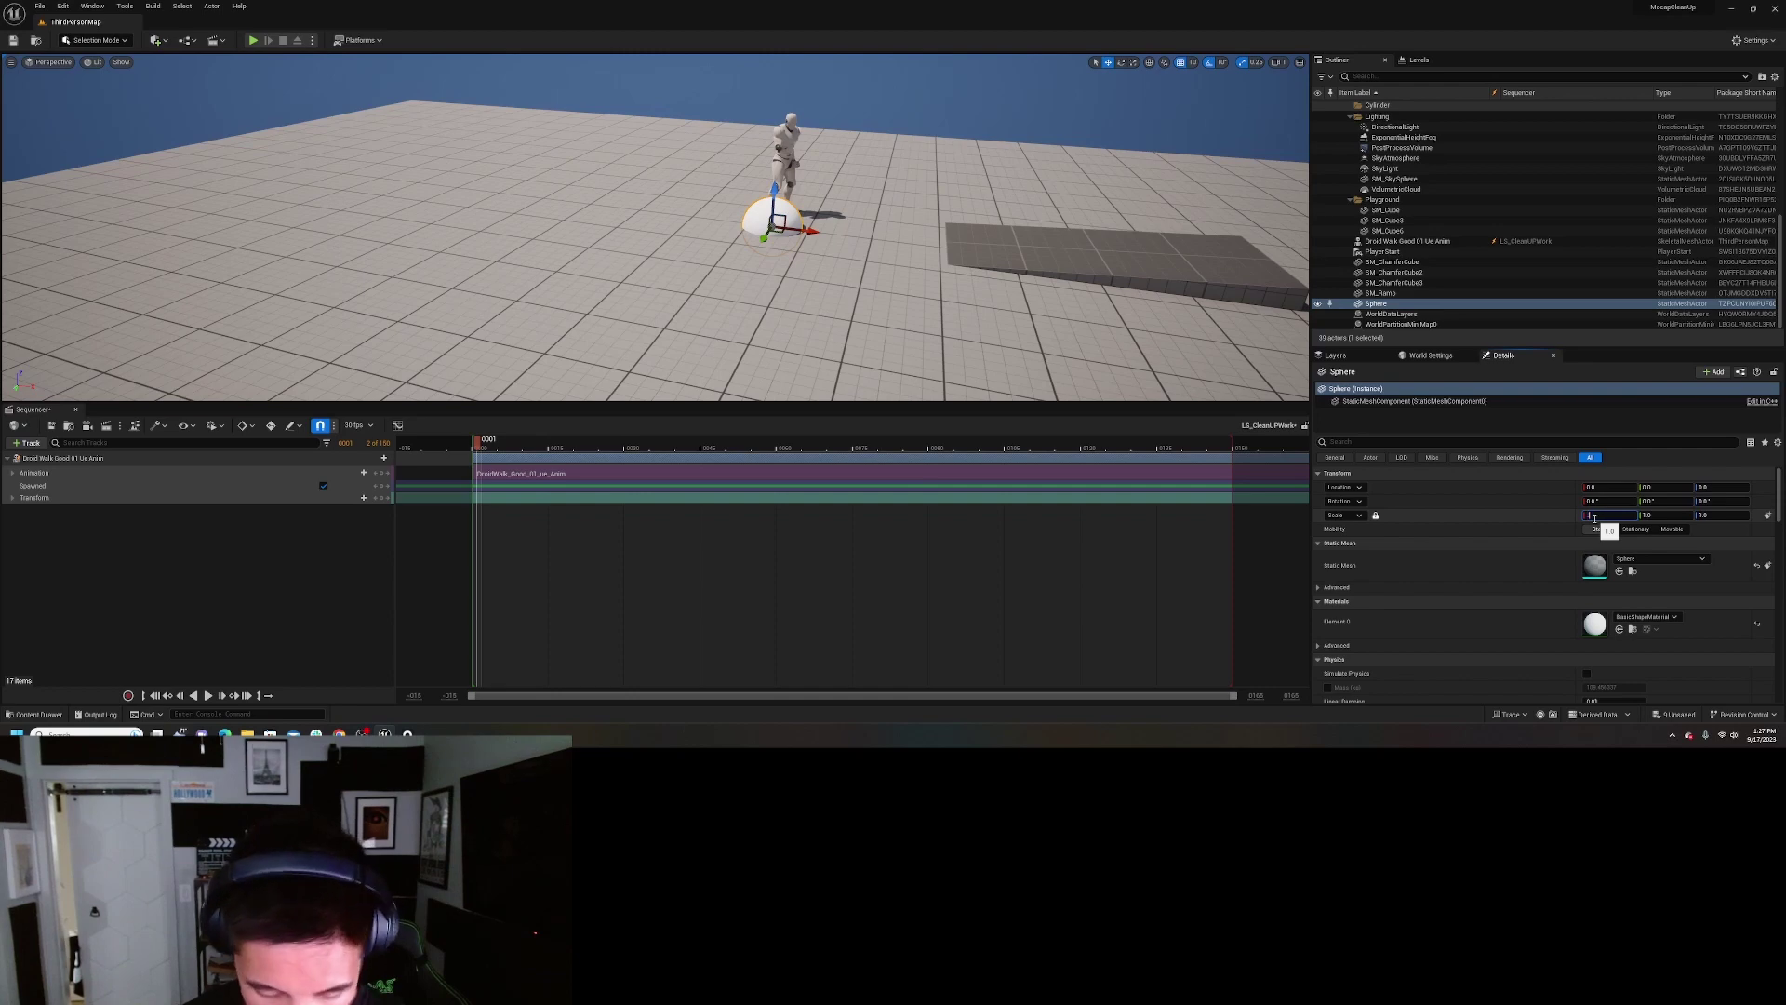
pyautogui.write('3')
pyautogui.press('Return')
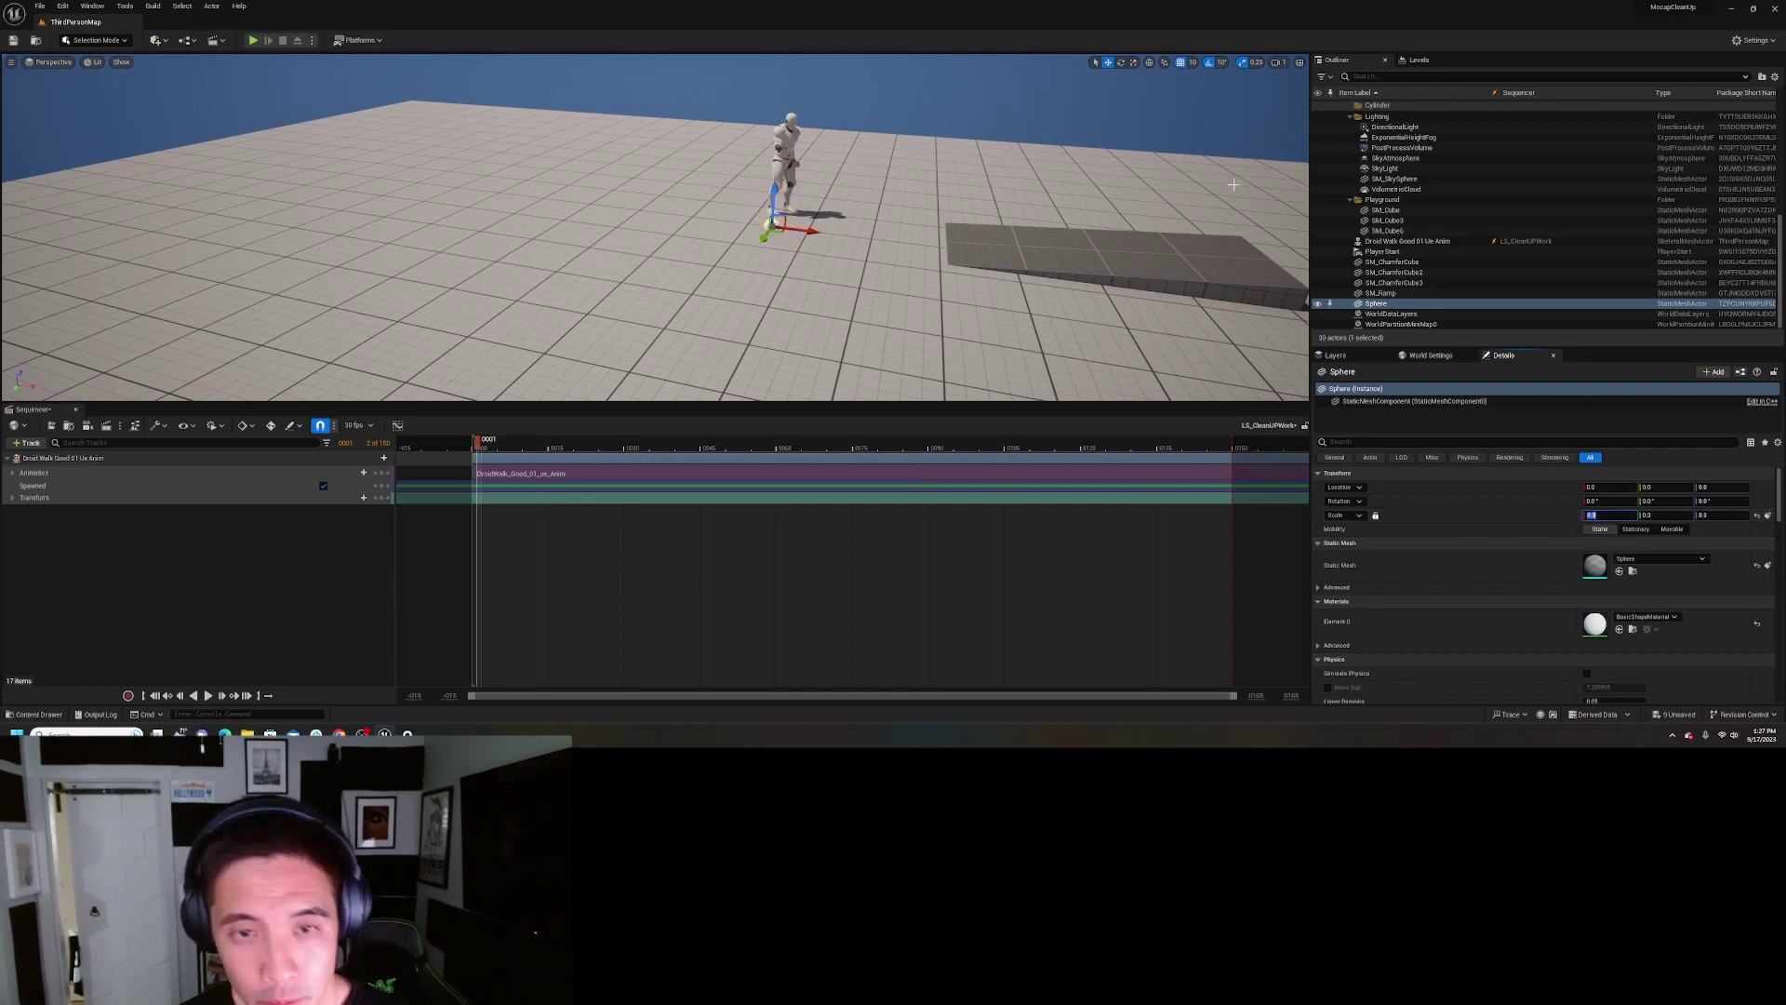
# - Move the Droid Walk character across the floor so that its feet stand over the small sphere at the origin
pyautogui.click(788, 146)
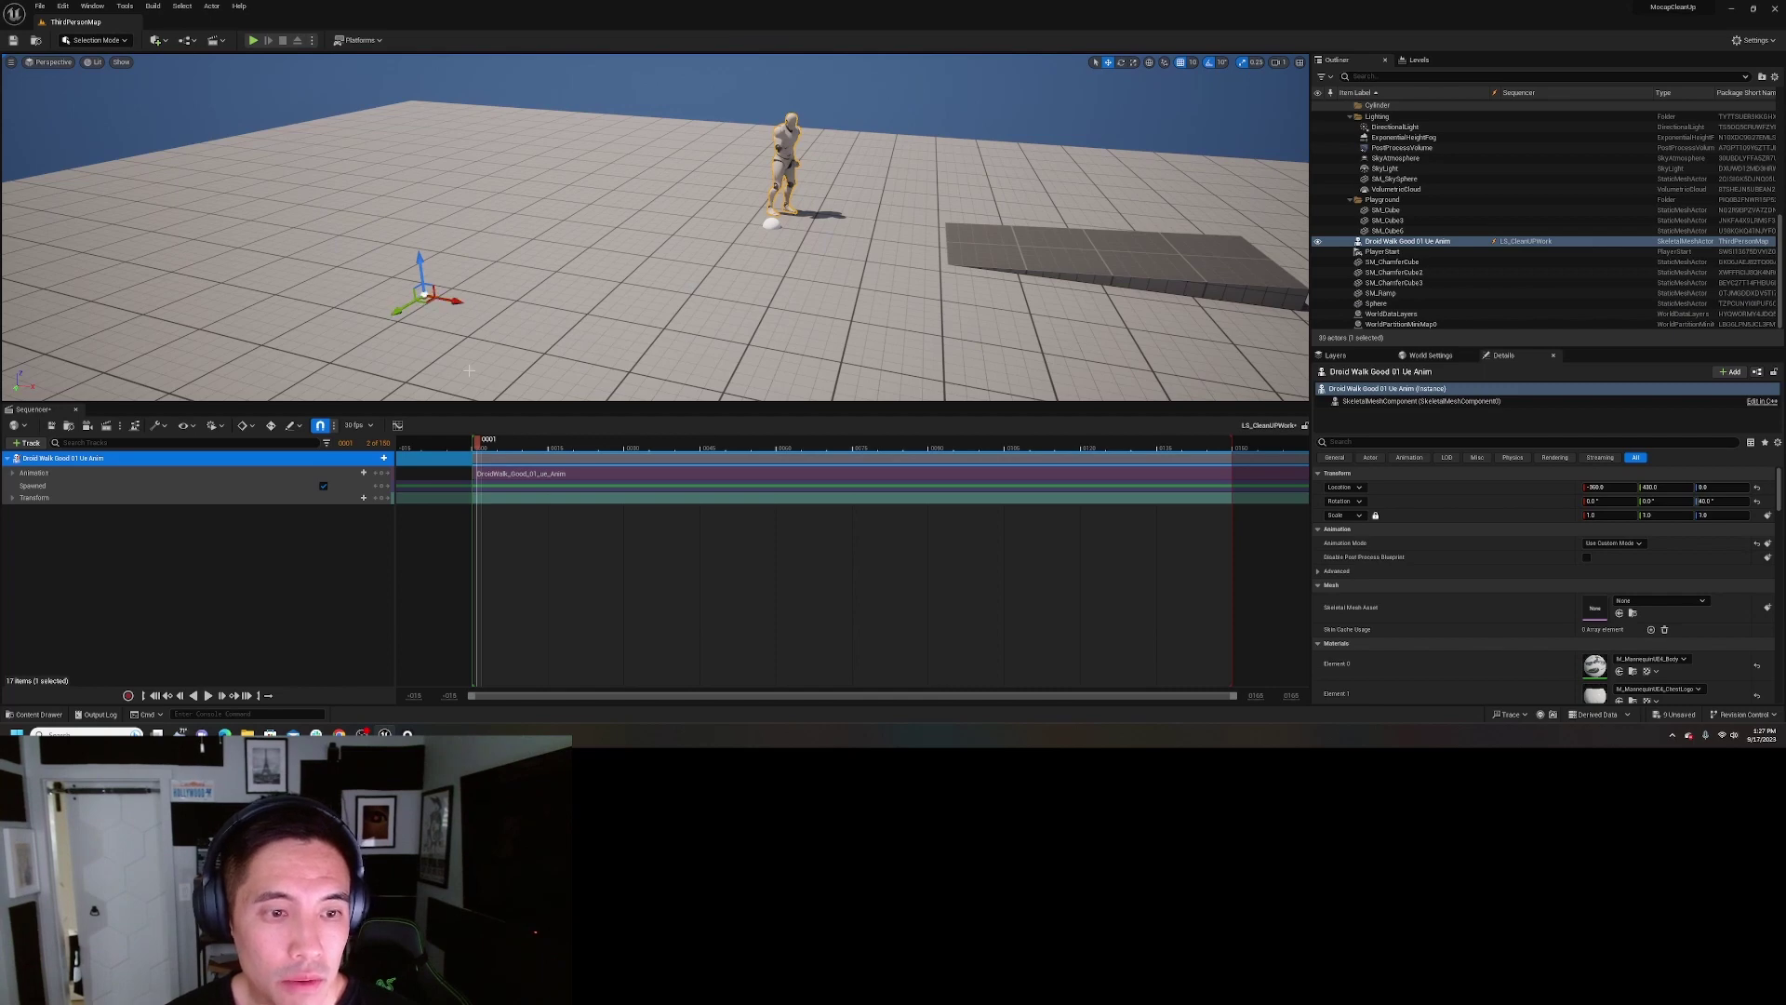
pyautogui.moveTo(398, 310); pyautogui.dragTo(359, 330)
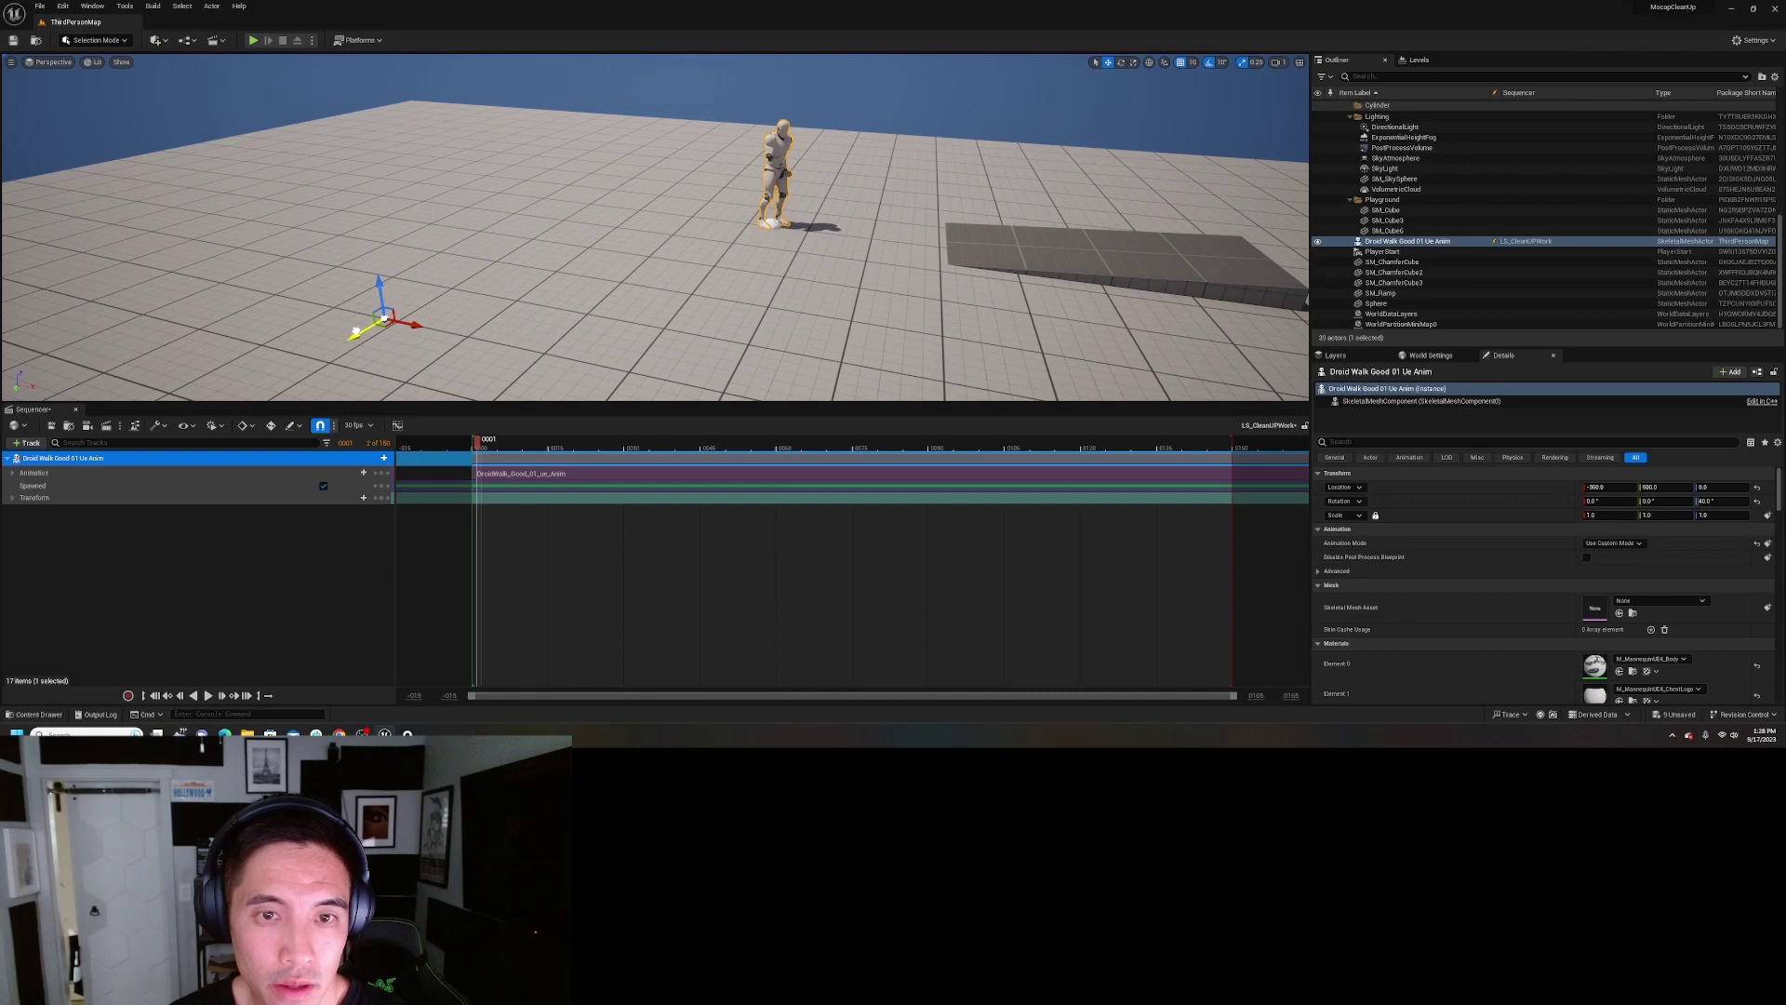
pyautogui.moveTo(675, 316); pyautogui.dragTo(765, 306, button='right')
pyautogui.press('w')
pyautogui.press('s')
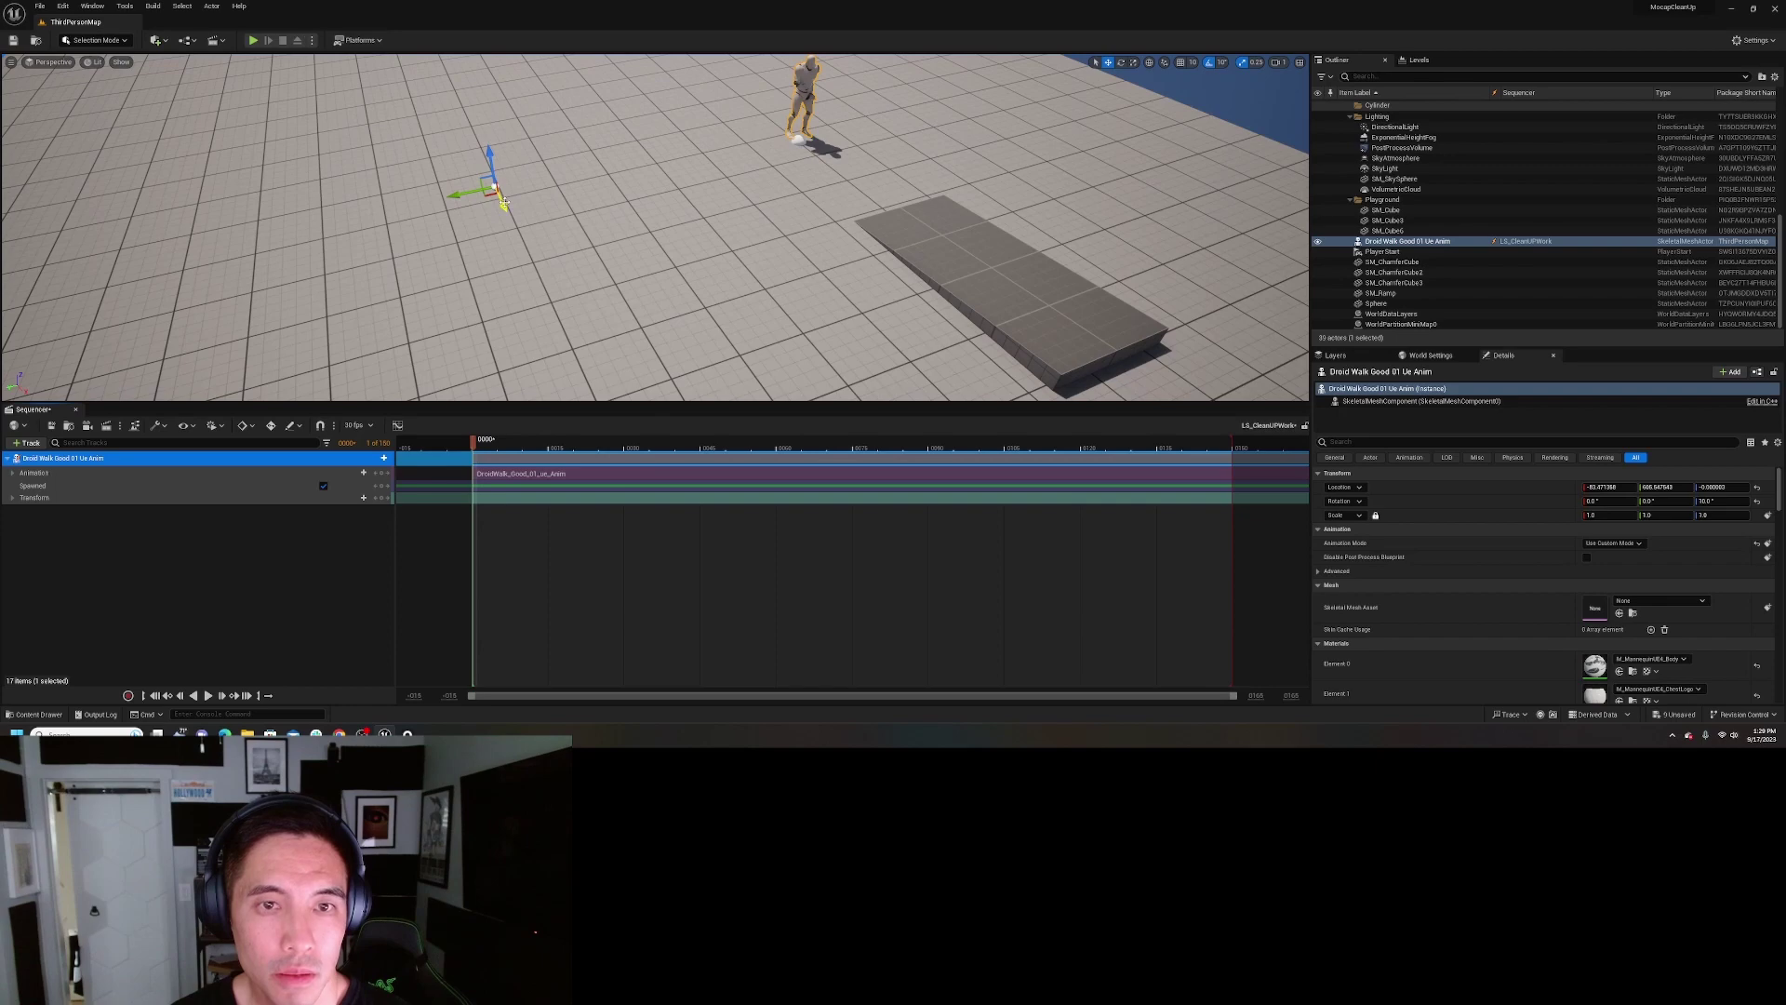
pyautogui.moveTo(502, 203); pyautogui.dragTo(505, 210)
pyautogui.press('w')
pyautogui.moveTo(729, 190); pyautogui.dragTo(748, 145, button='right')
pyautogui.press('s')
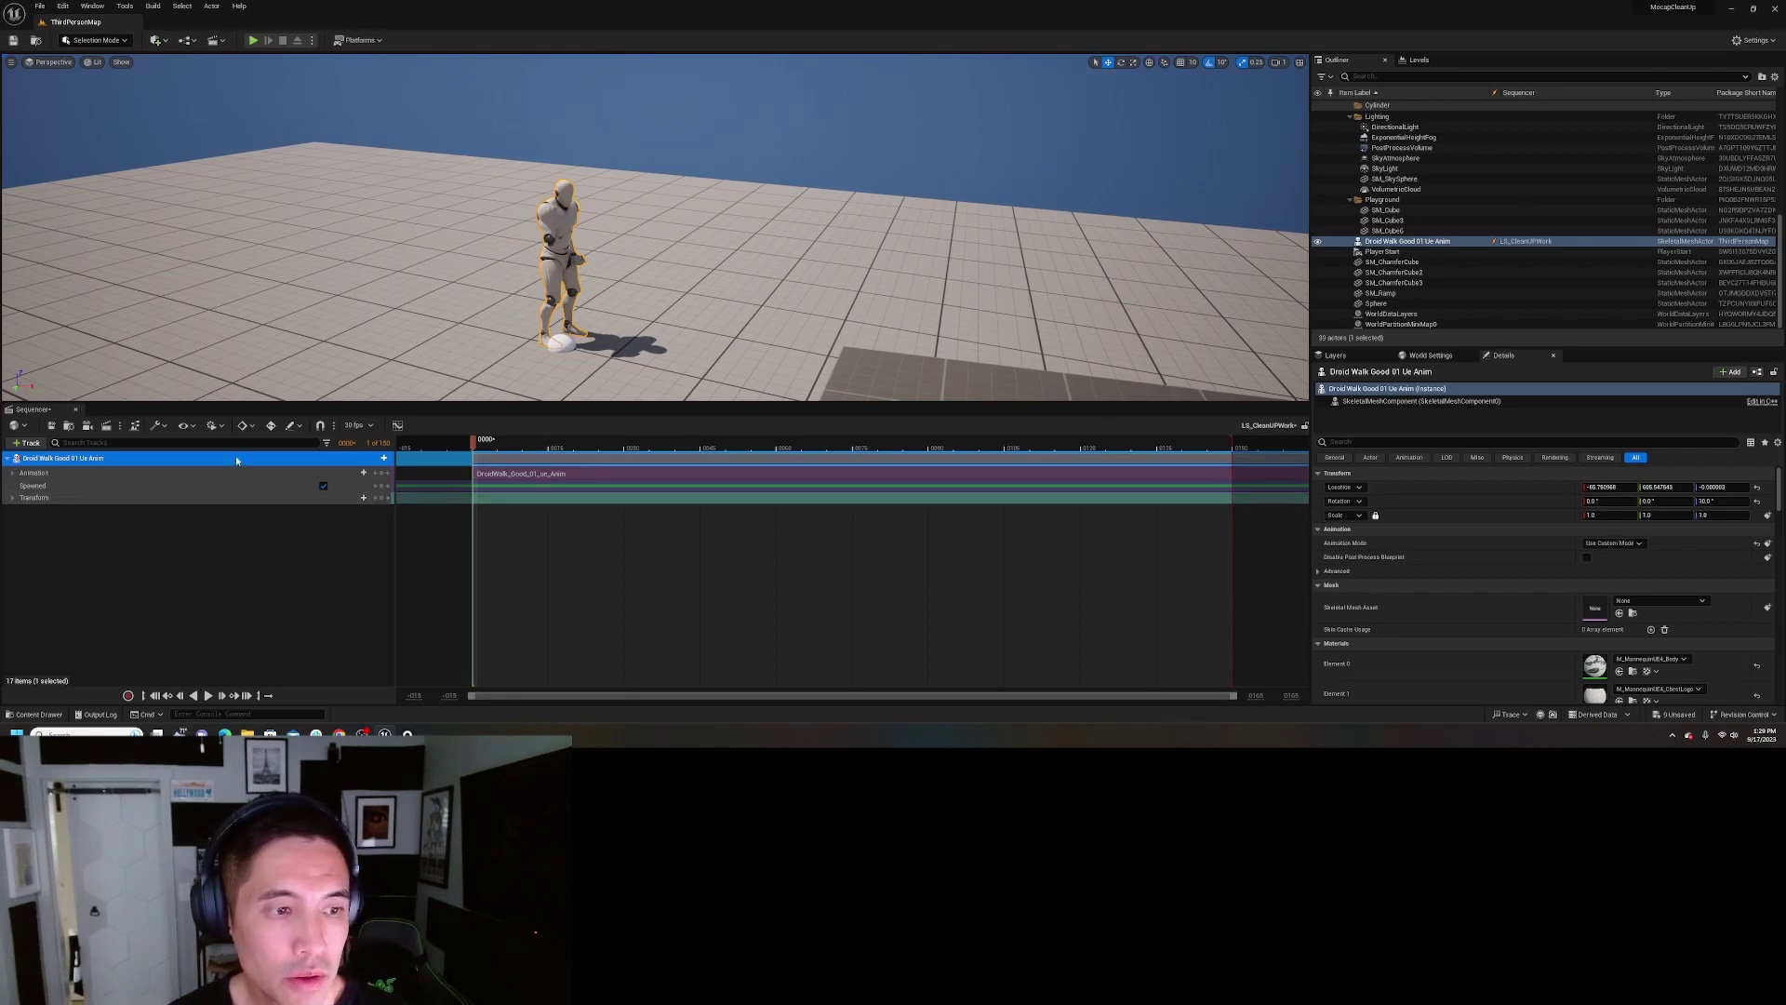
# - Start baking an animation sequence from the Droid Walk character and choose the Mocap/CleanUp folder as its destination
pyautogui.rightClick(142, 464)
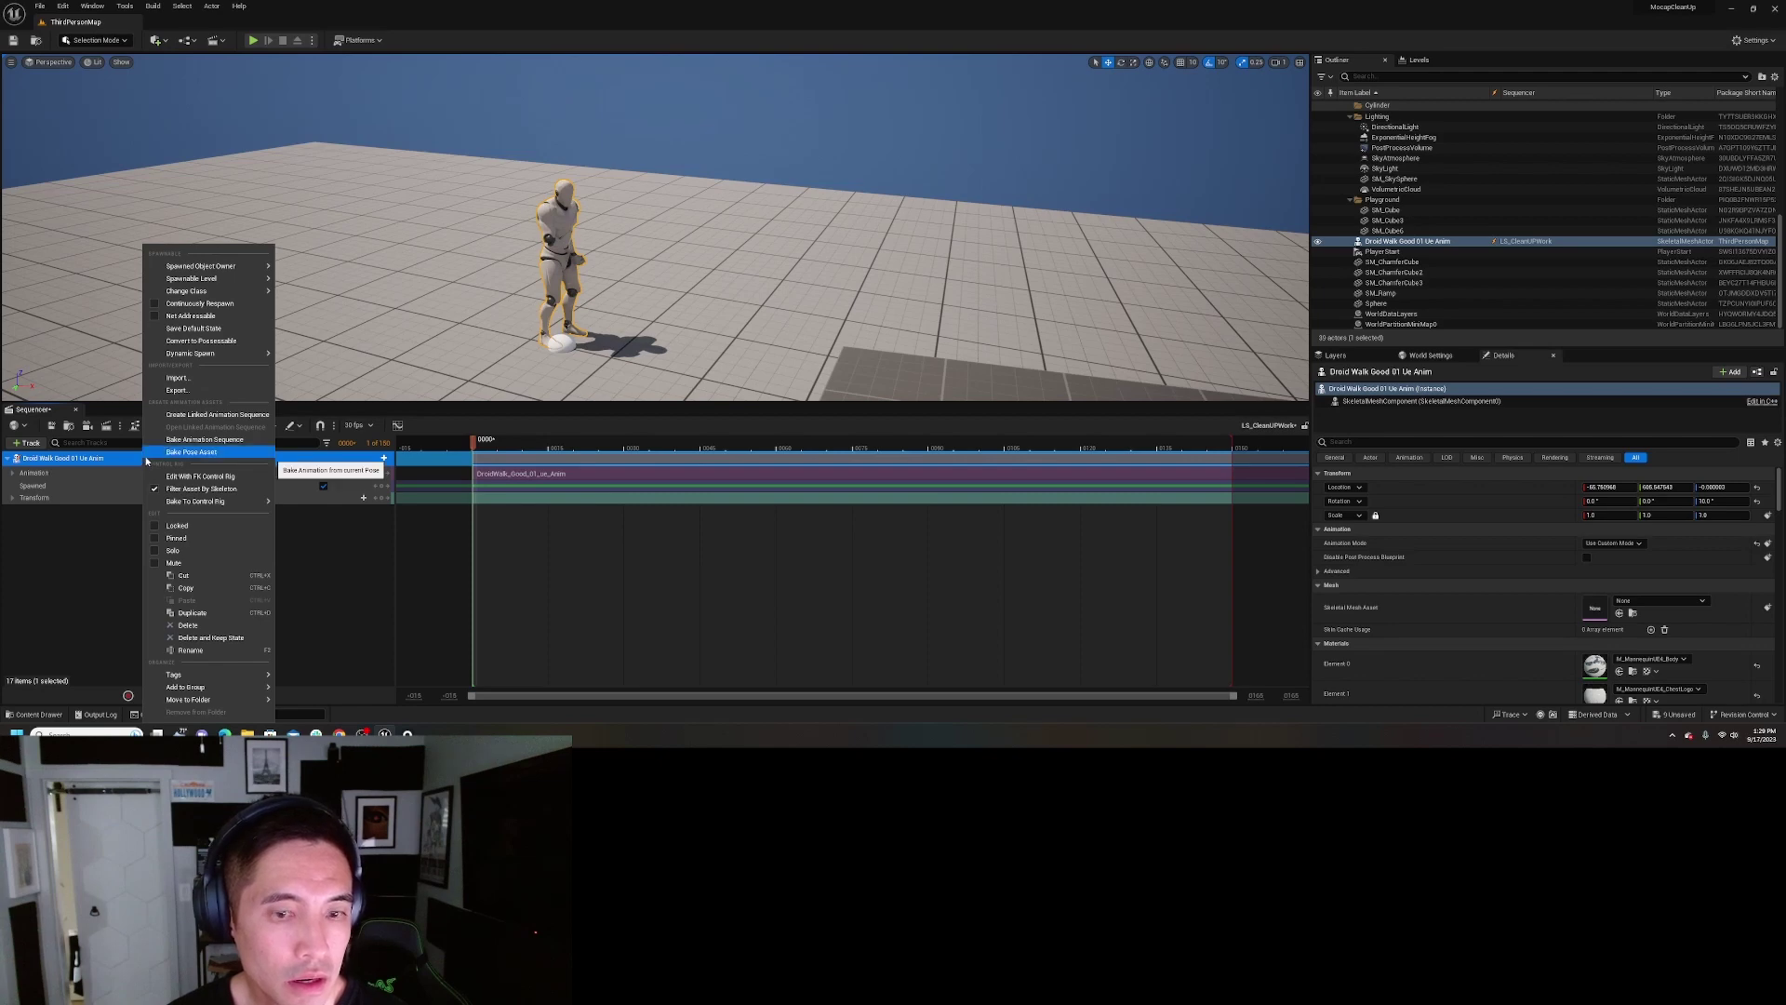
pyautogui.click(213, 441)
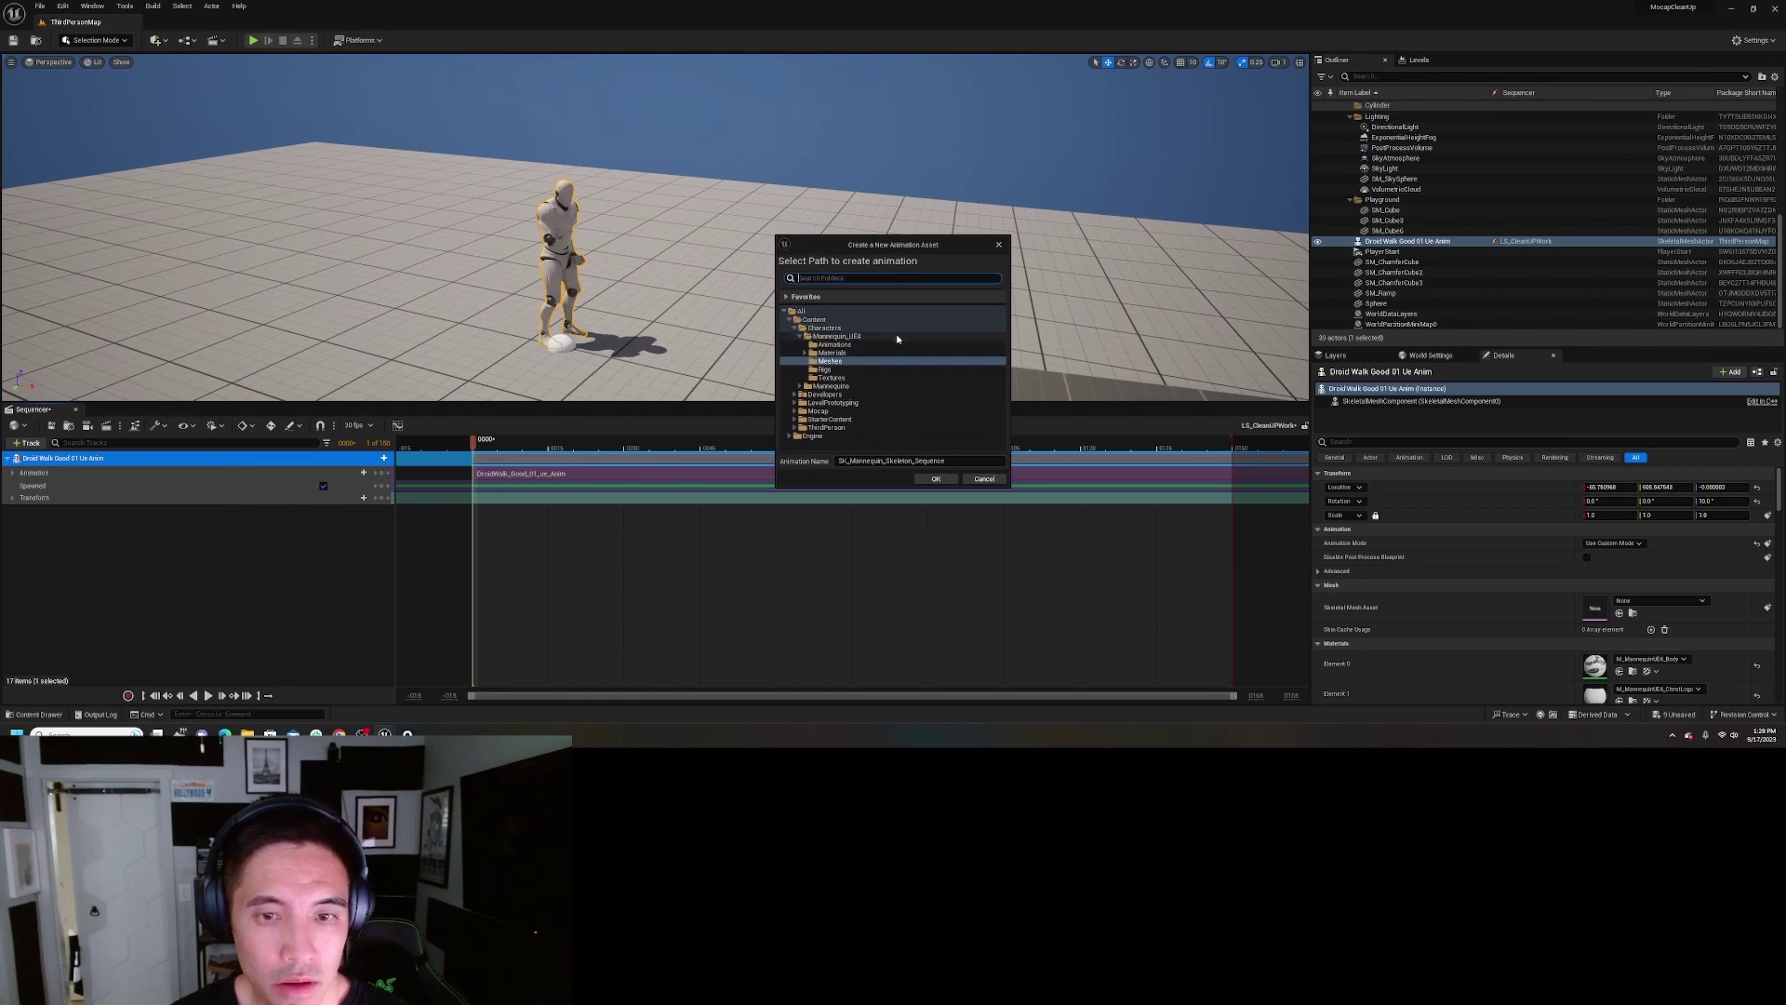
pyautogui.click(814, 320)
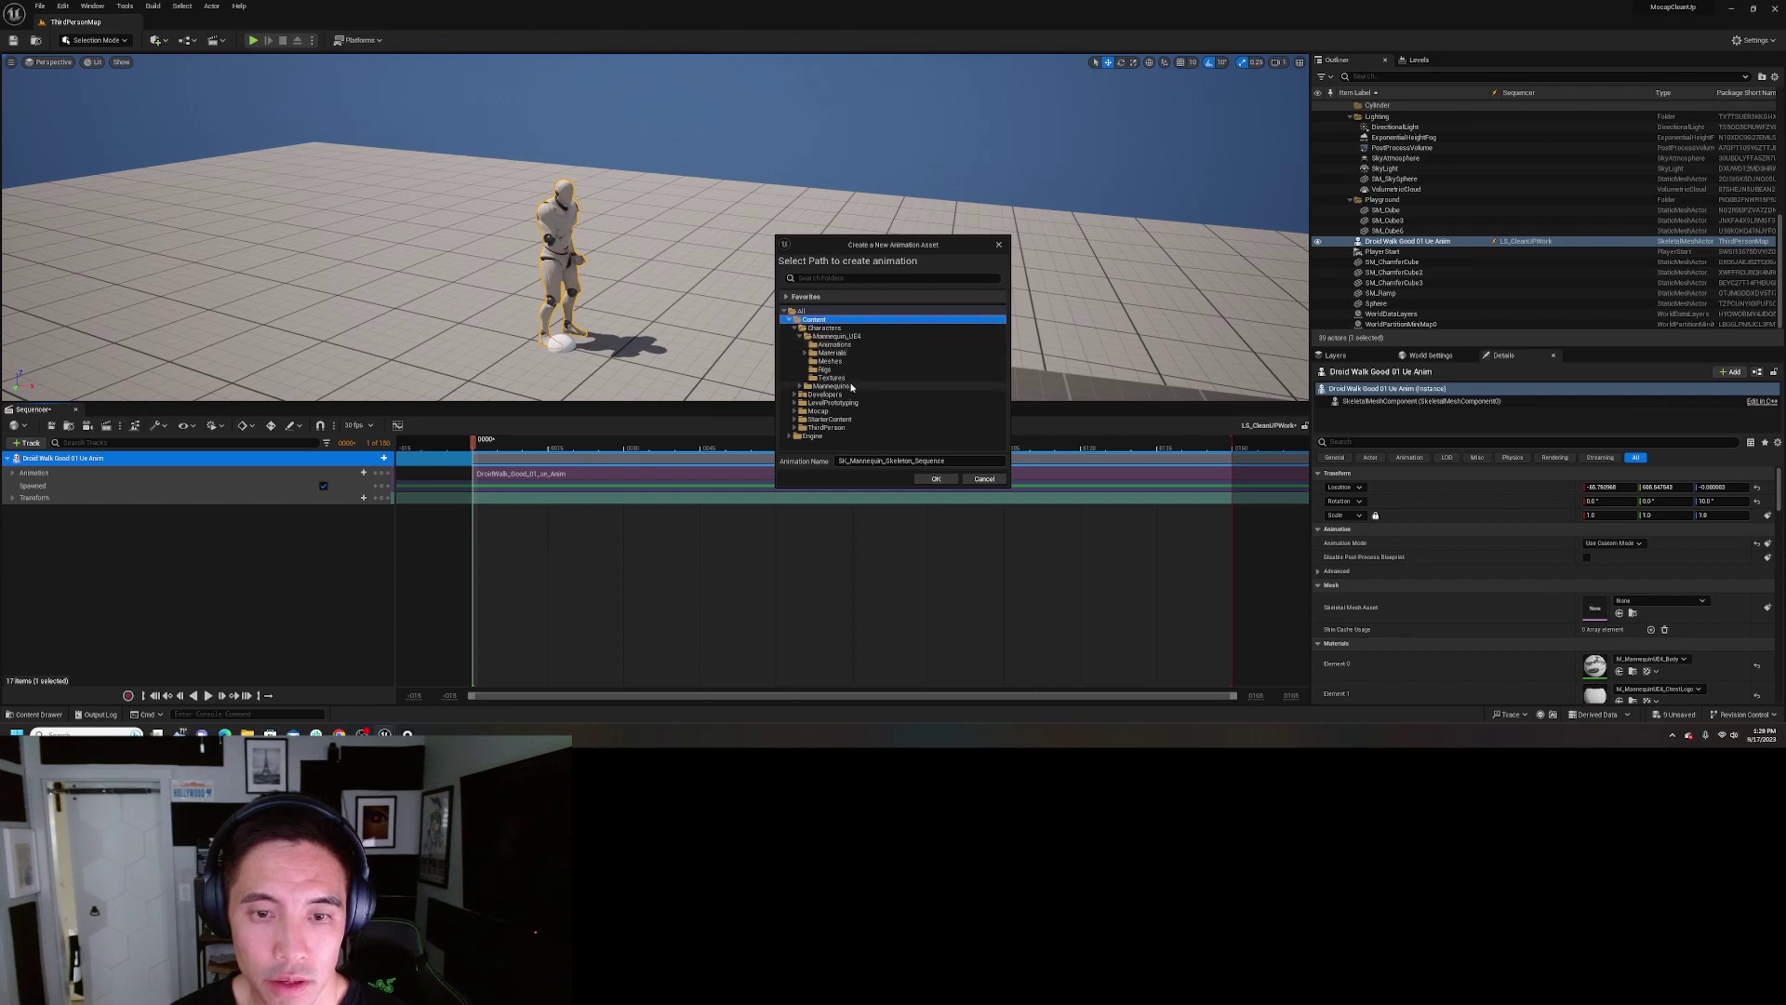
pyautogui.click(834, 412)
pyautogui.doubleClick(833, 412)
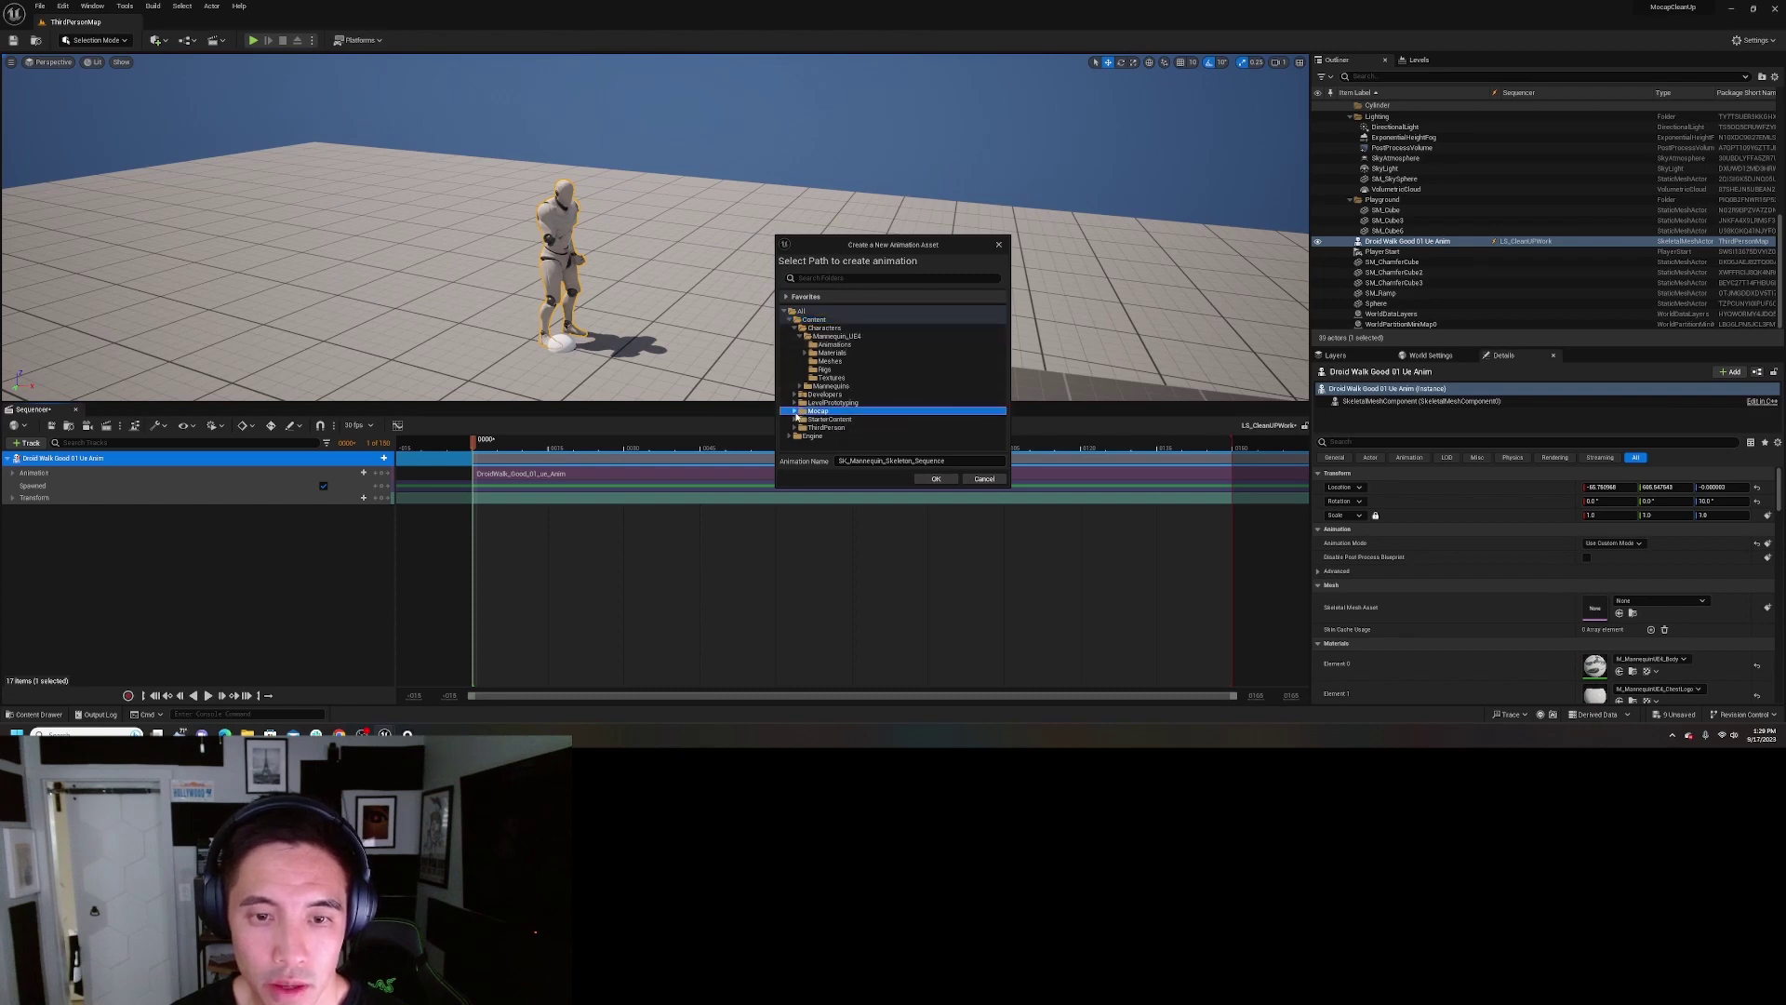
pyautogui.click(825, 420)
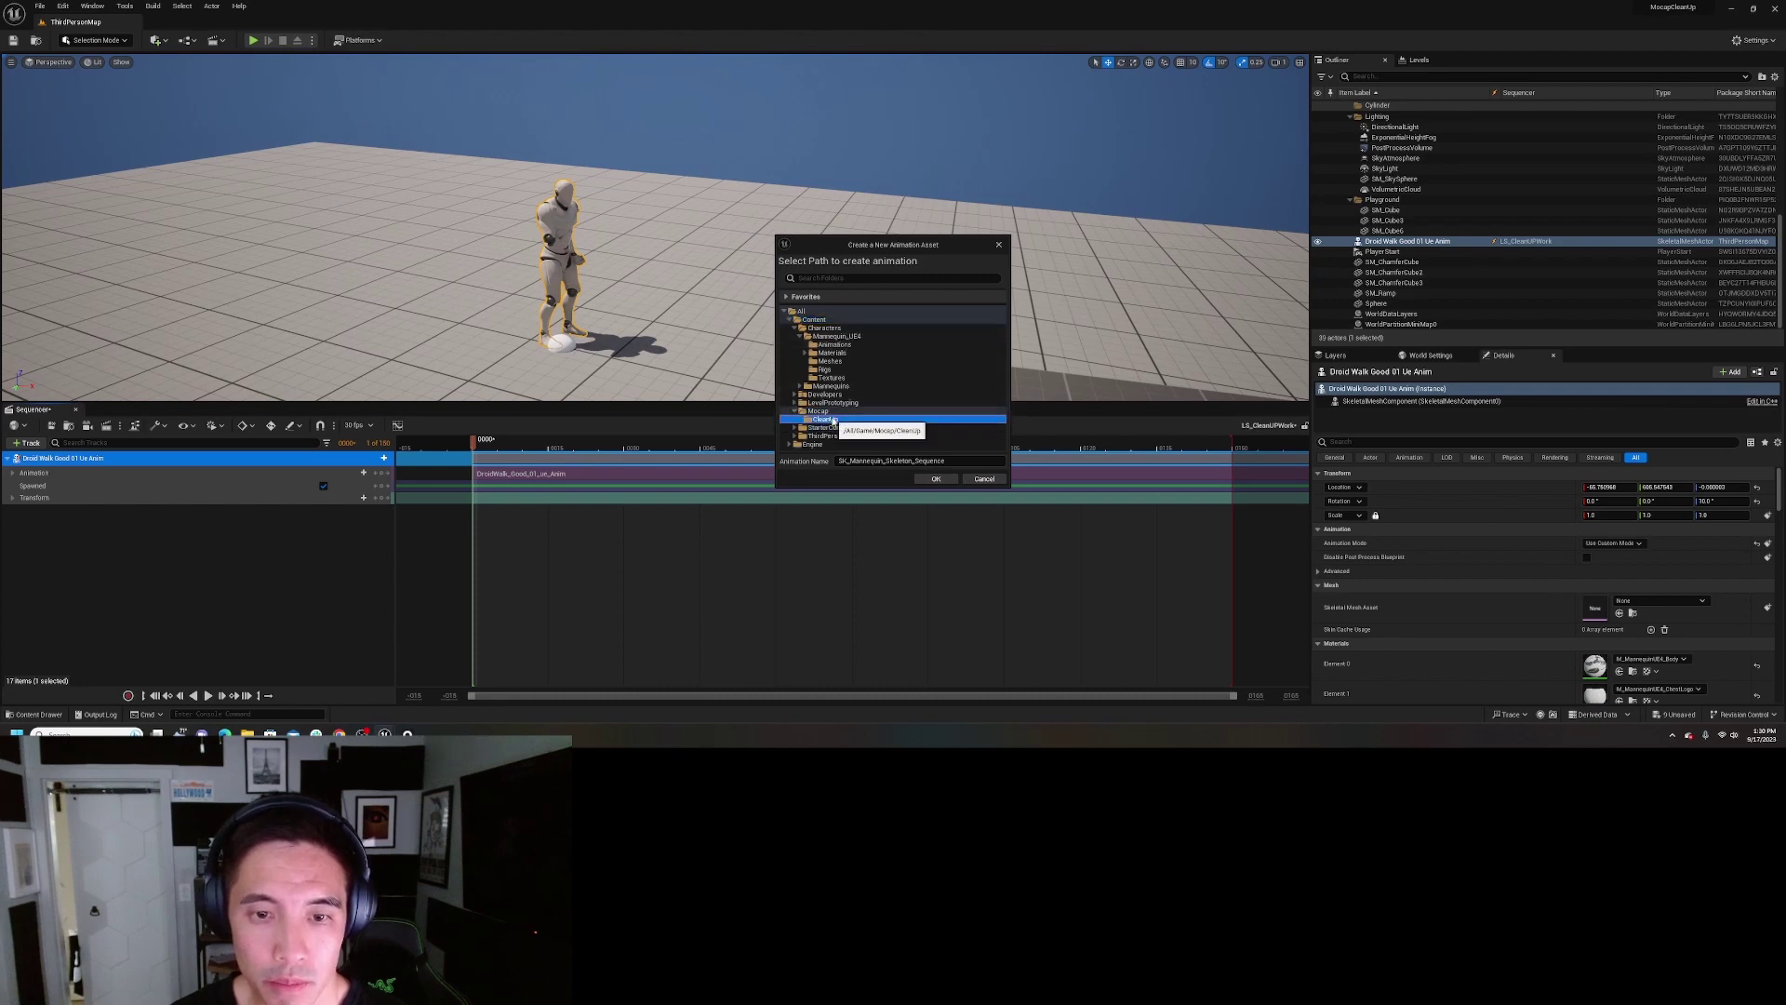
# - Name the new animation asset DroidWalk_PivotFixed02 and accept the name and folder
pyautogui.click(947, 460)
pyautogui.moveTo(947, 460); pyautogui.dragTo(791, 471)
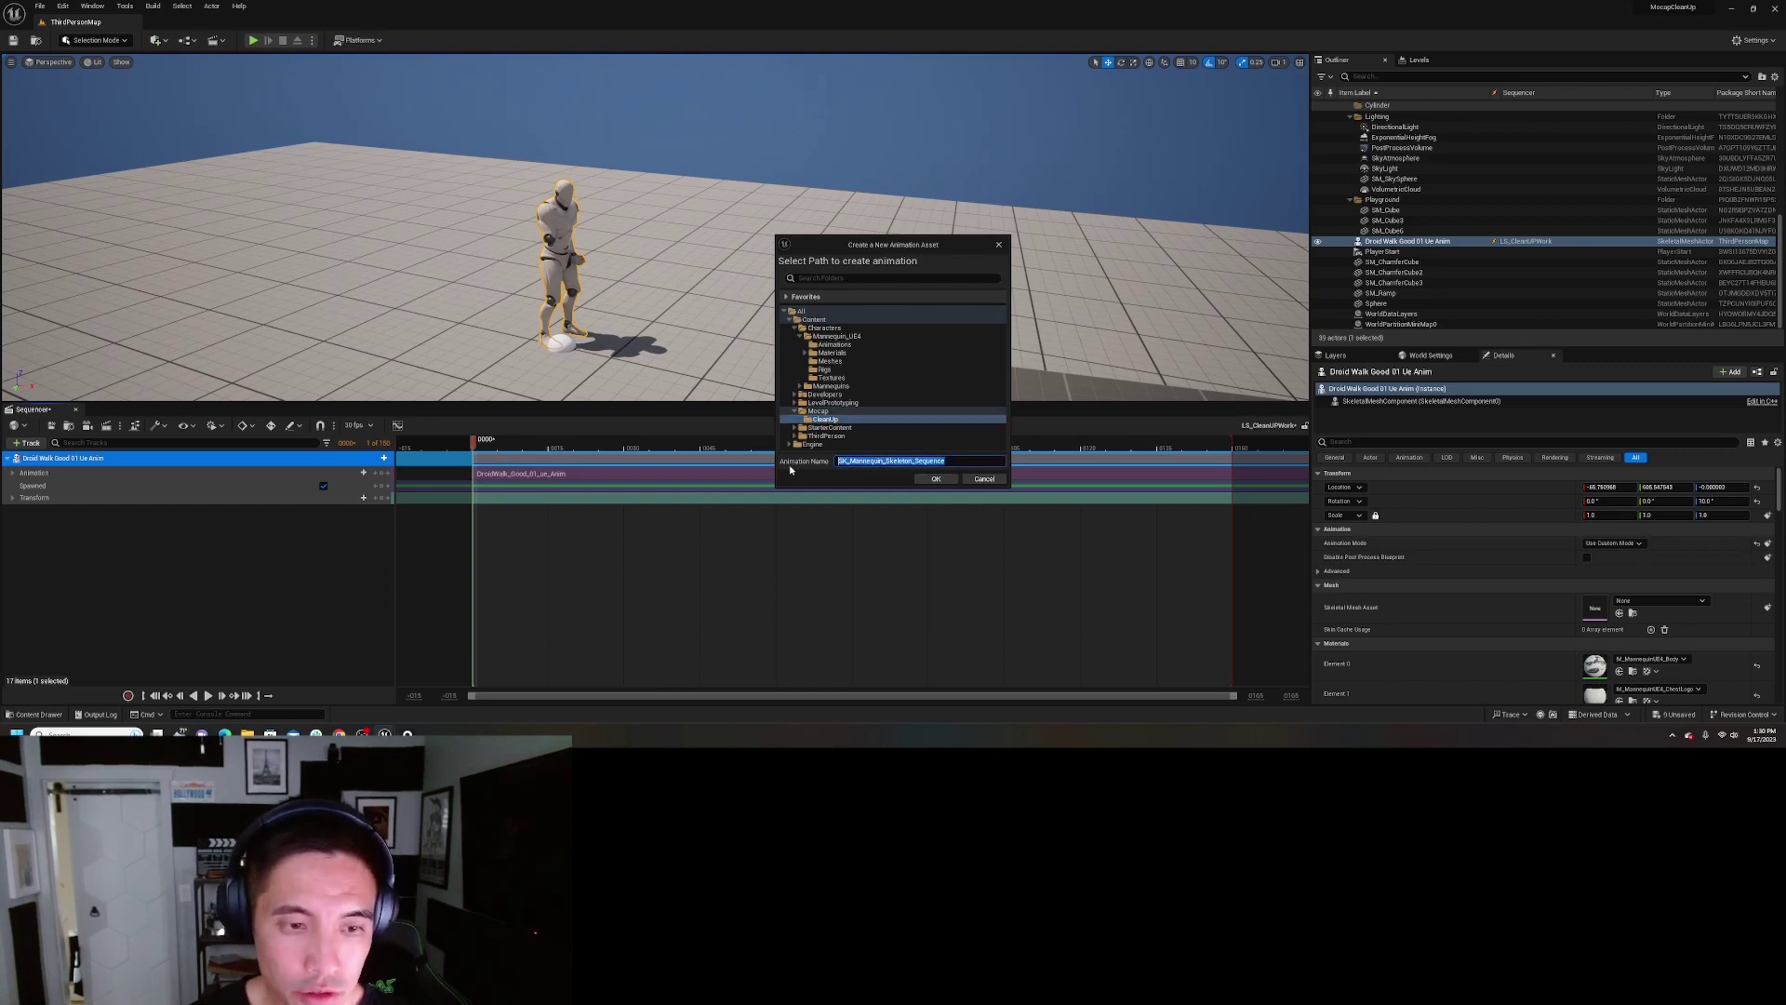
pyautogui.write('D')
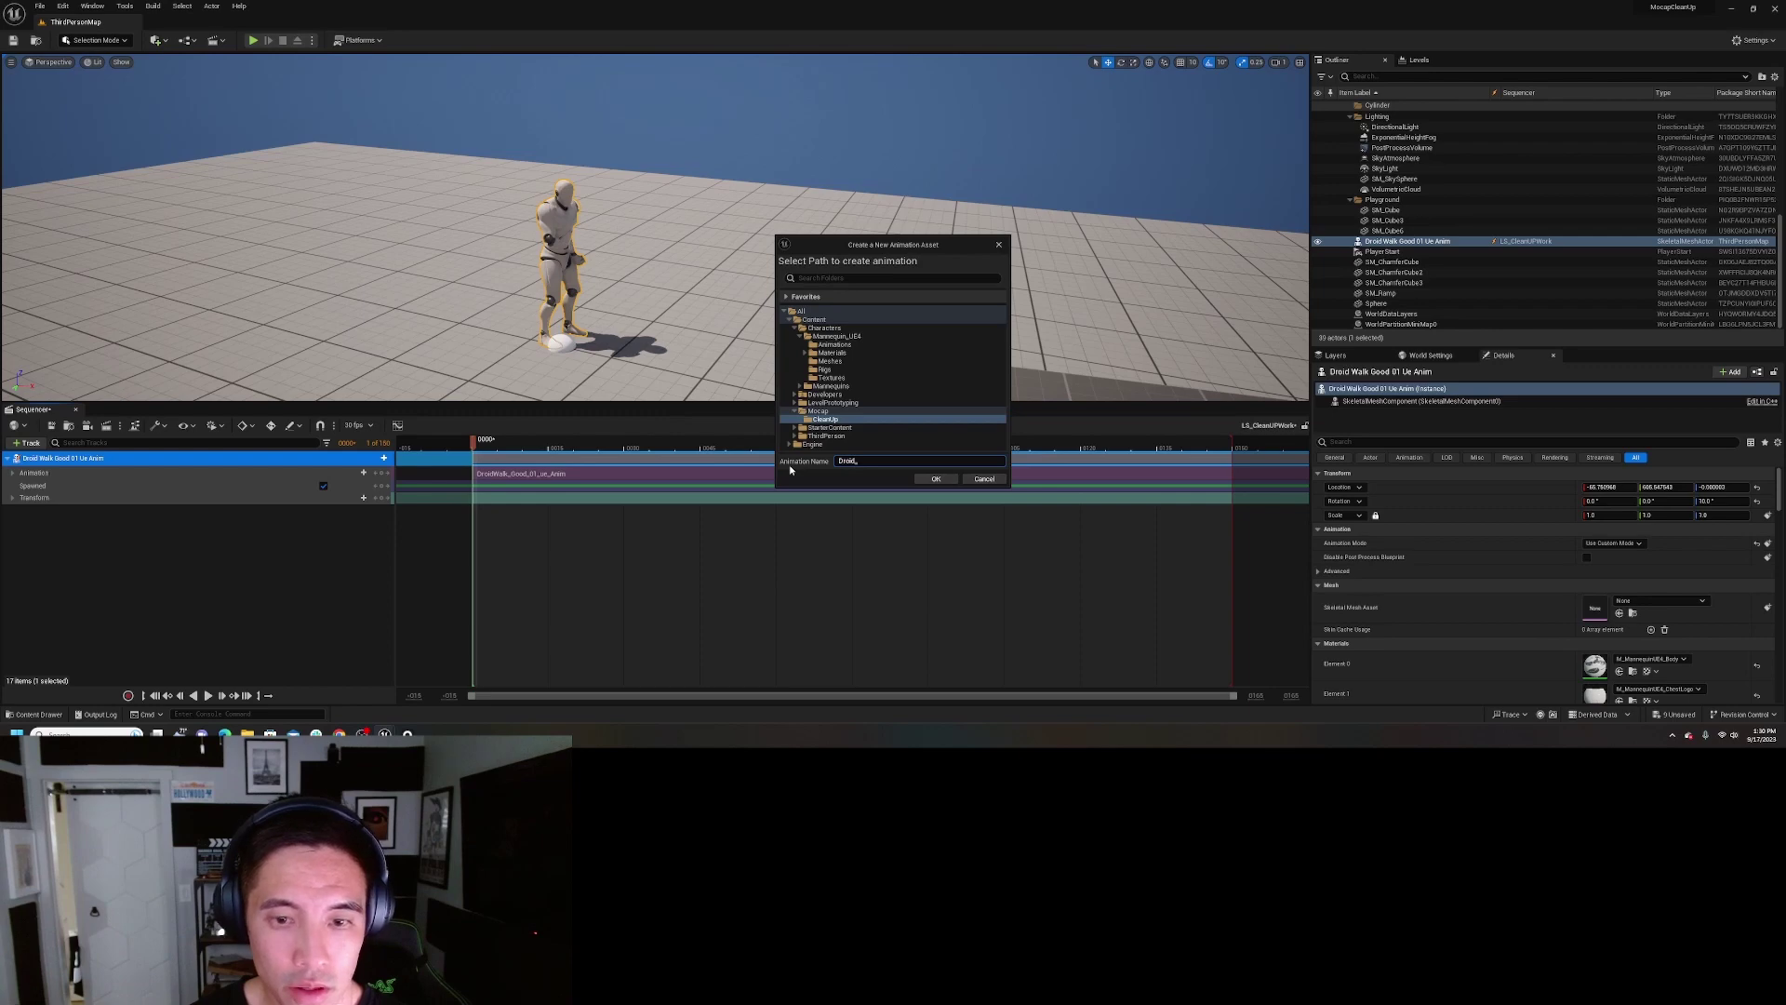
pyautogui.write('roidWalk_Pix')
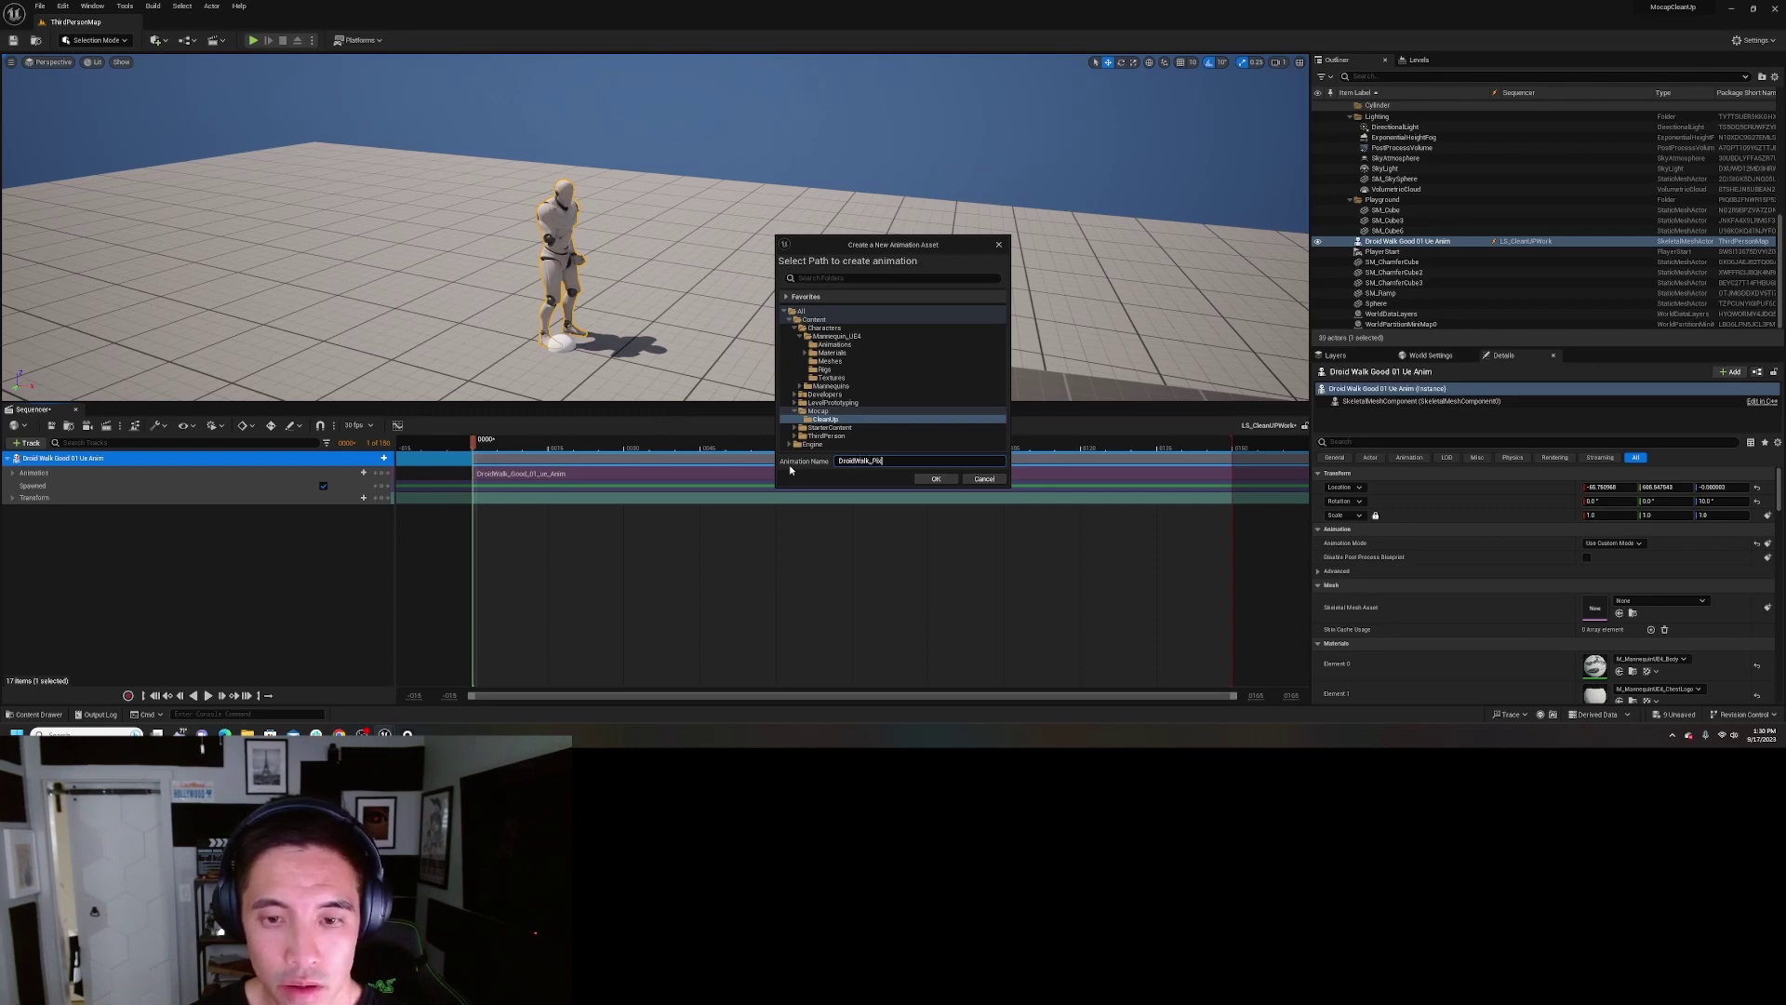
pyautogui.write('otFixed02')
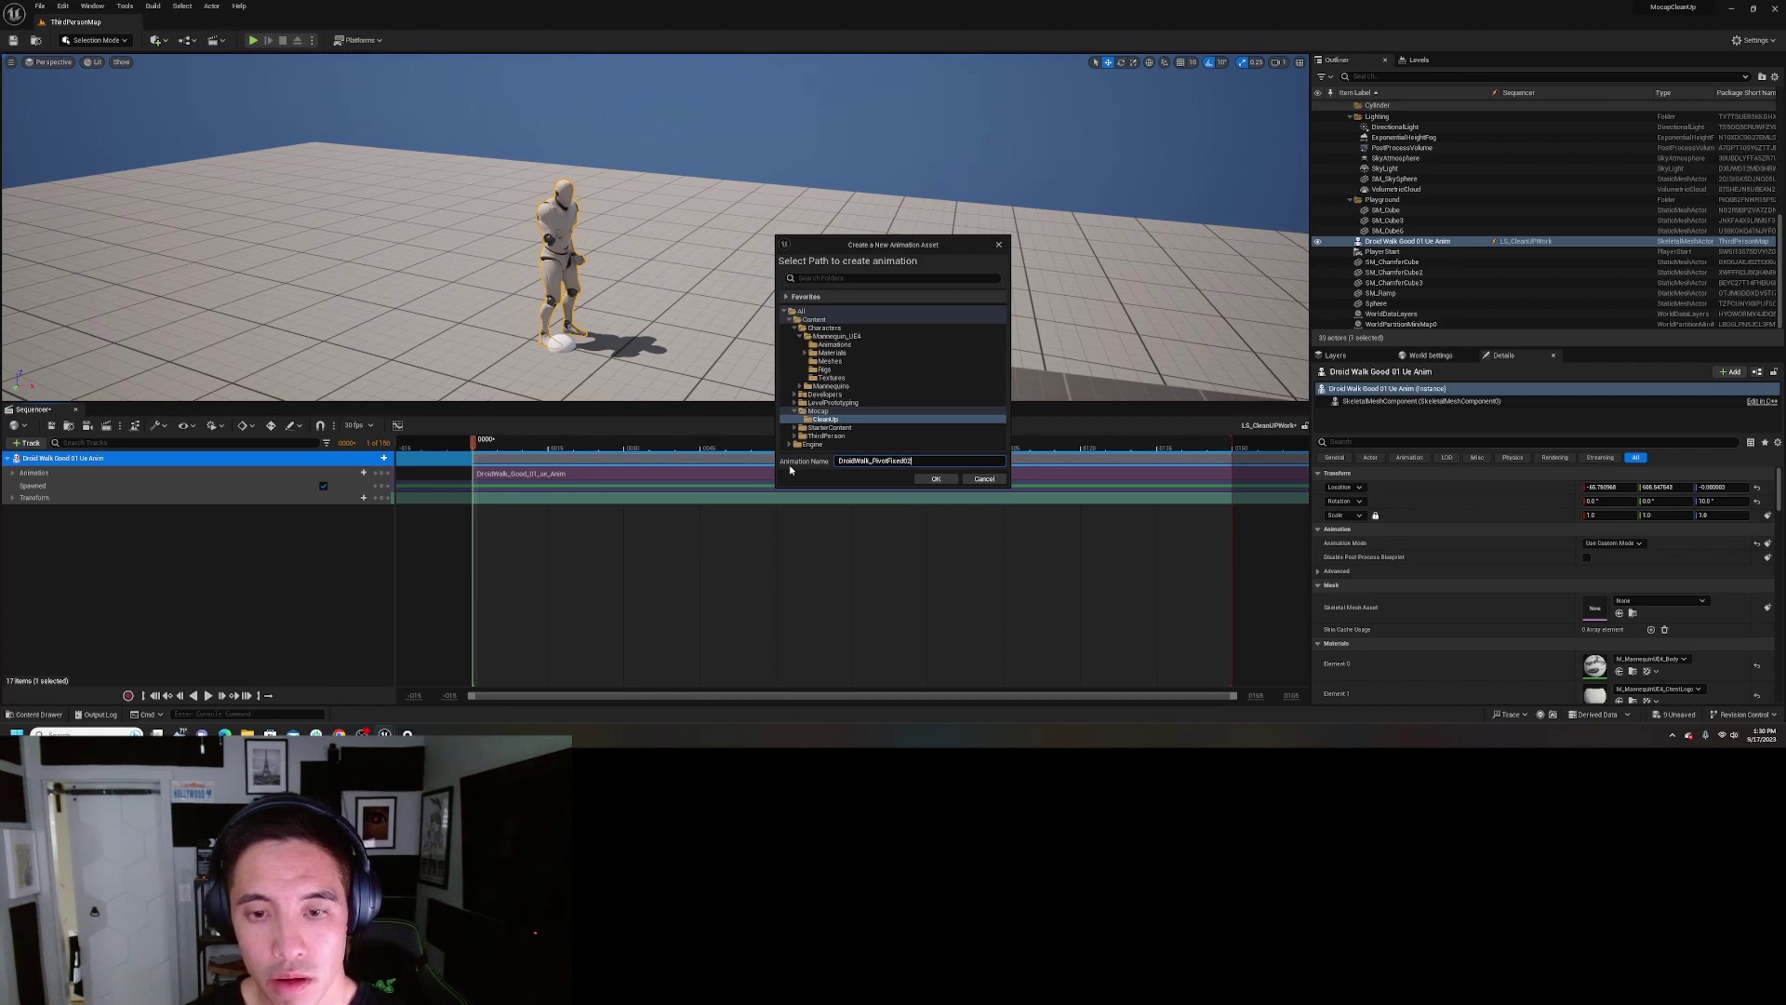
pyautogui.click(937, 480)
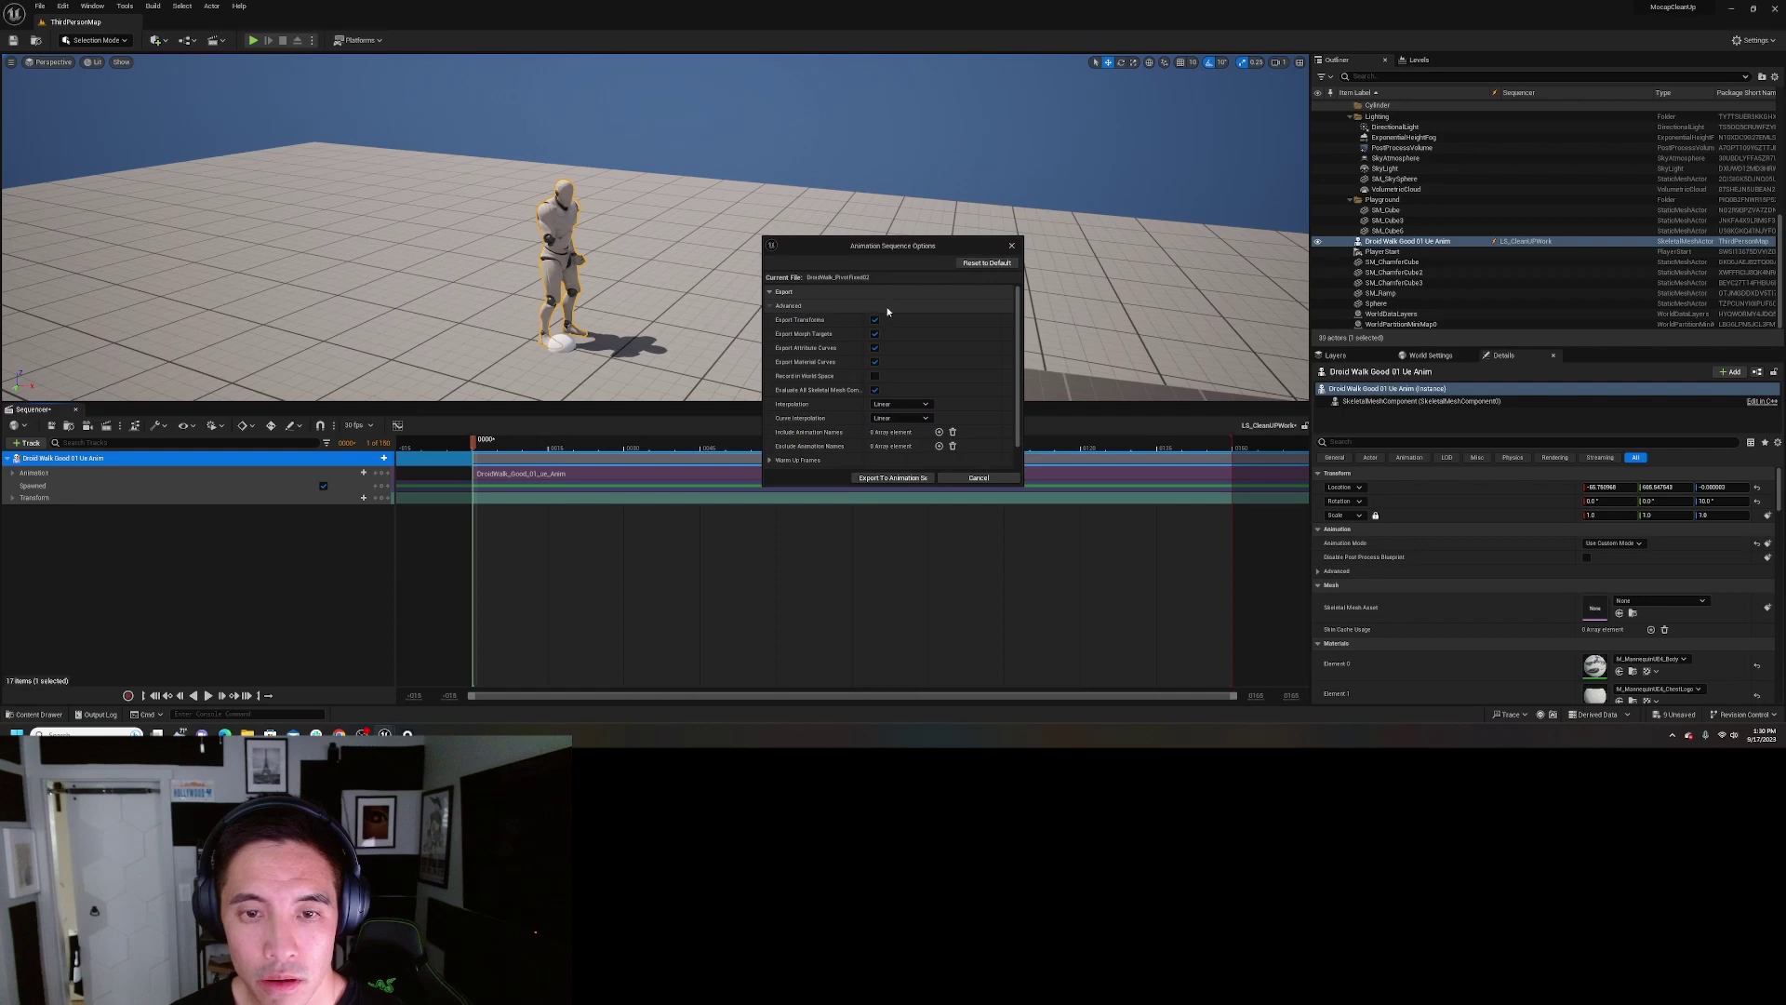
# - Enable Record in World Space in the animation sequence options and export the baked animation
pyautogui.click(769, 292)
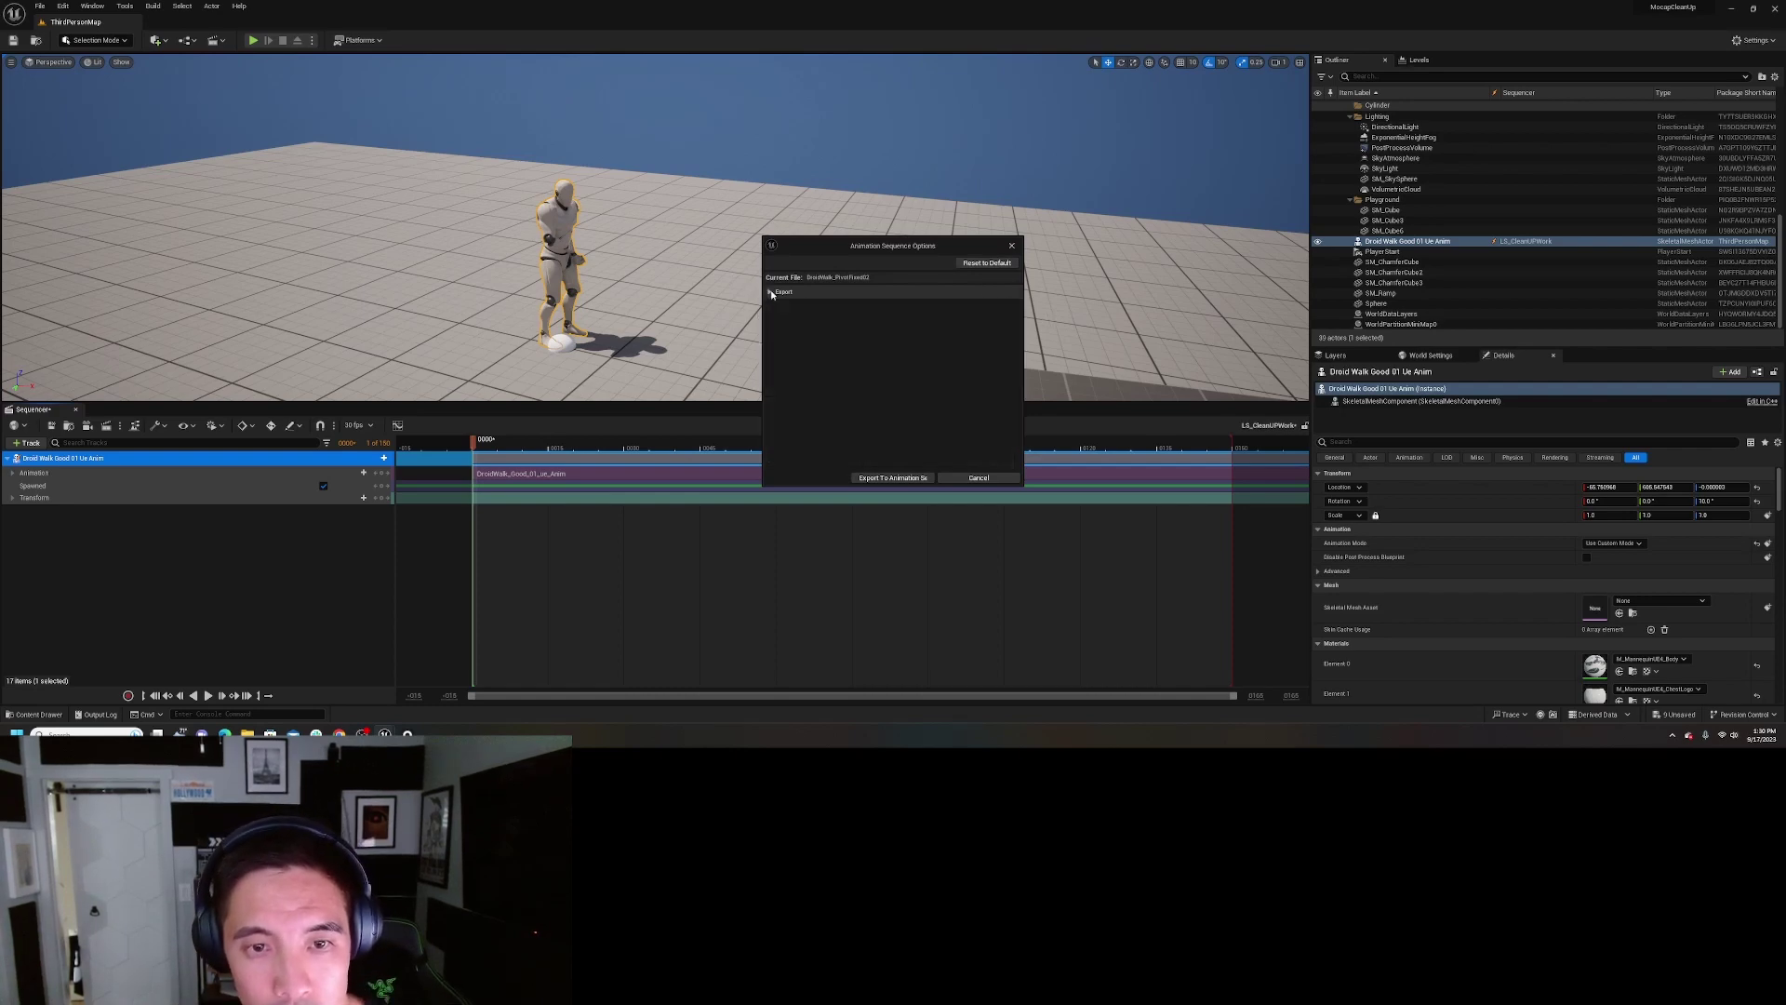
pyautogui.click(770, 292)
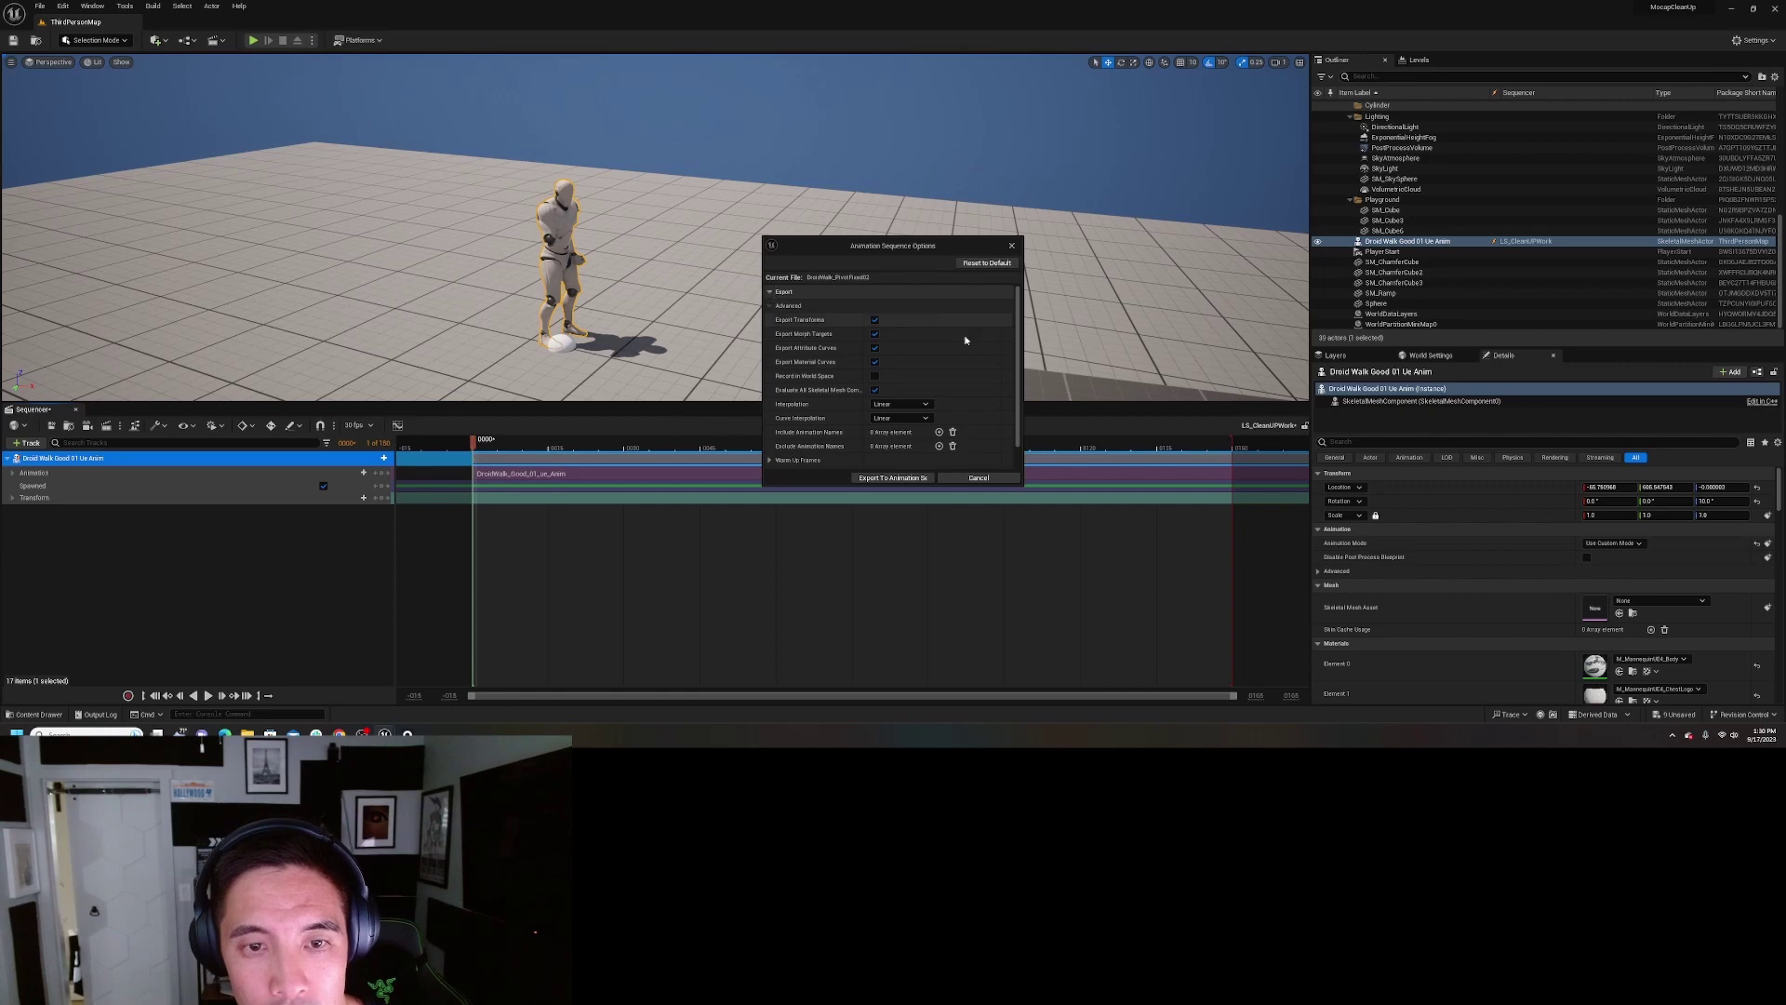
pyautogui.click(875, 376)
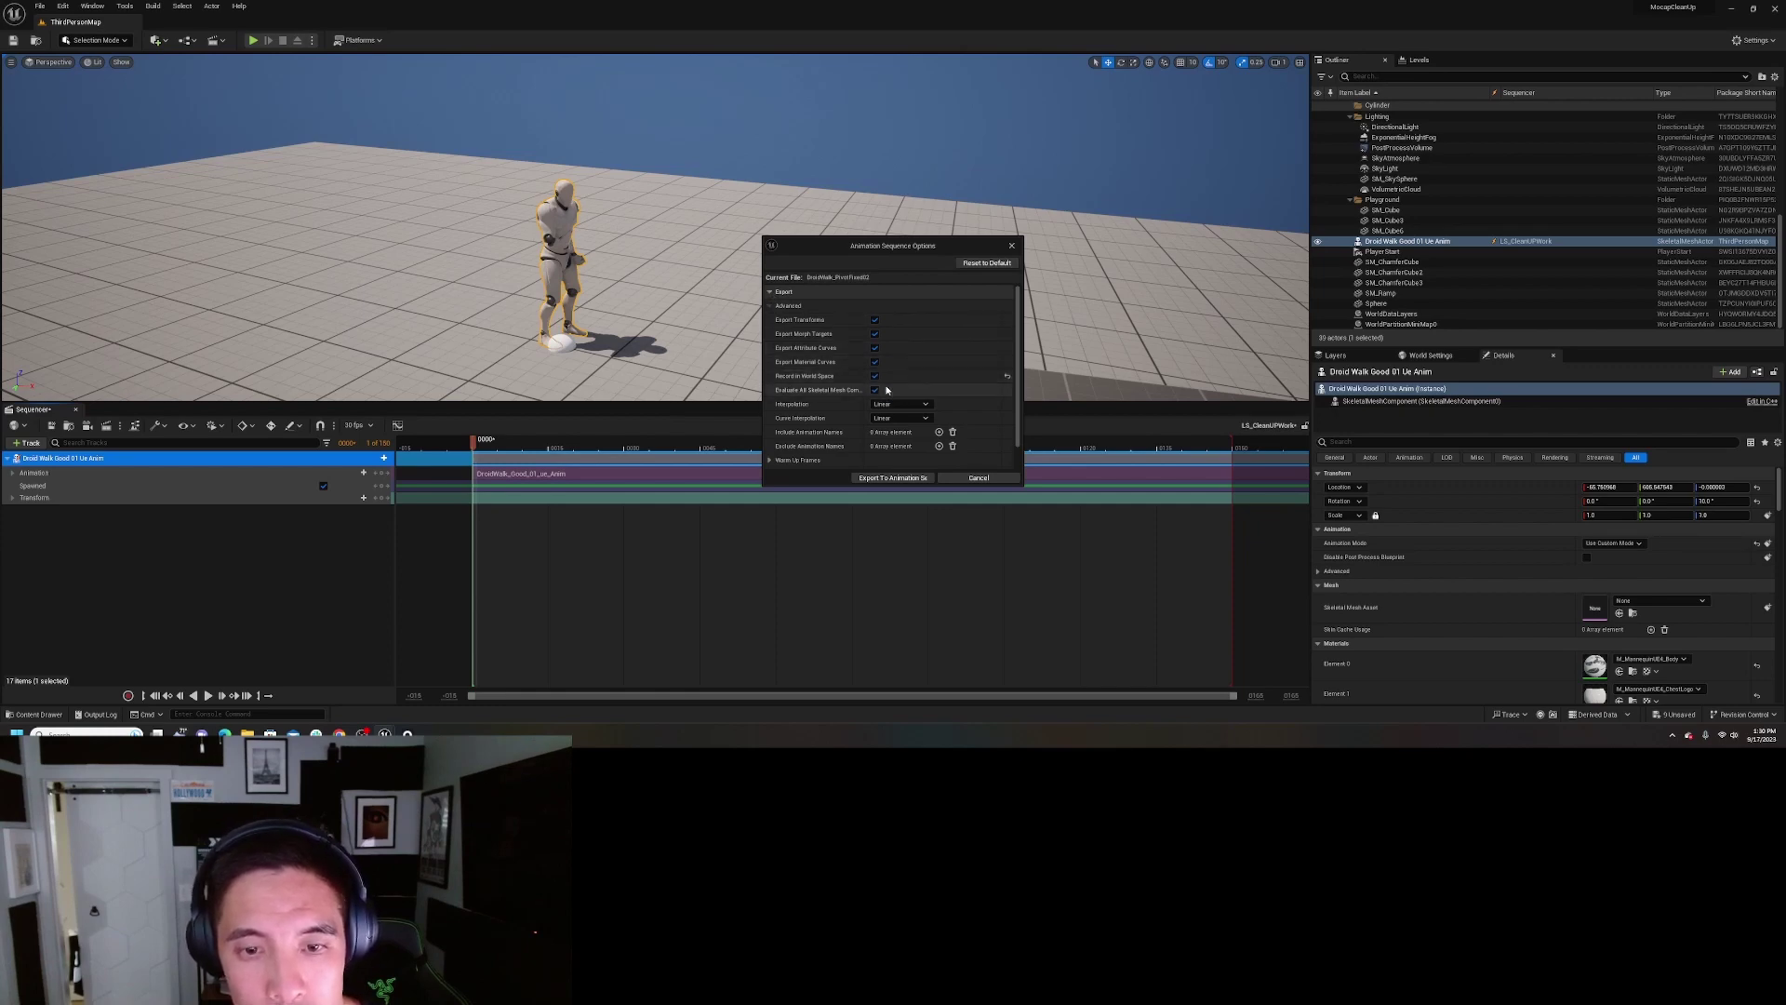
pyautogui.click(872, 478)
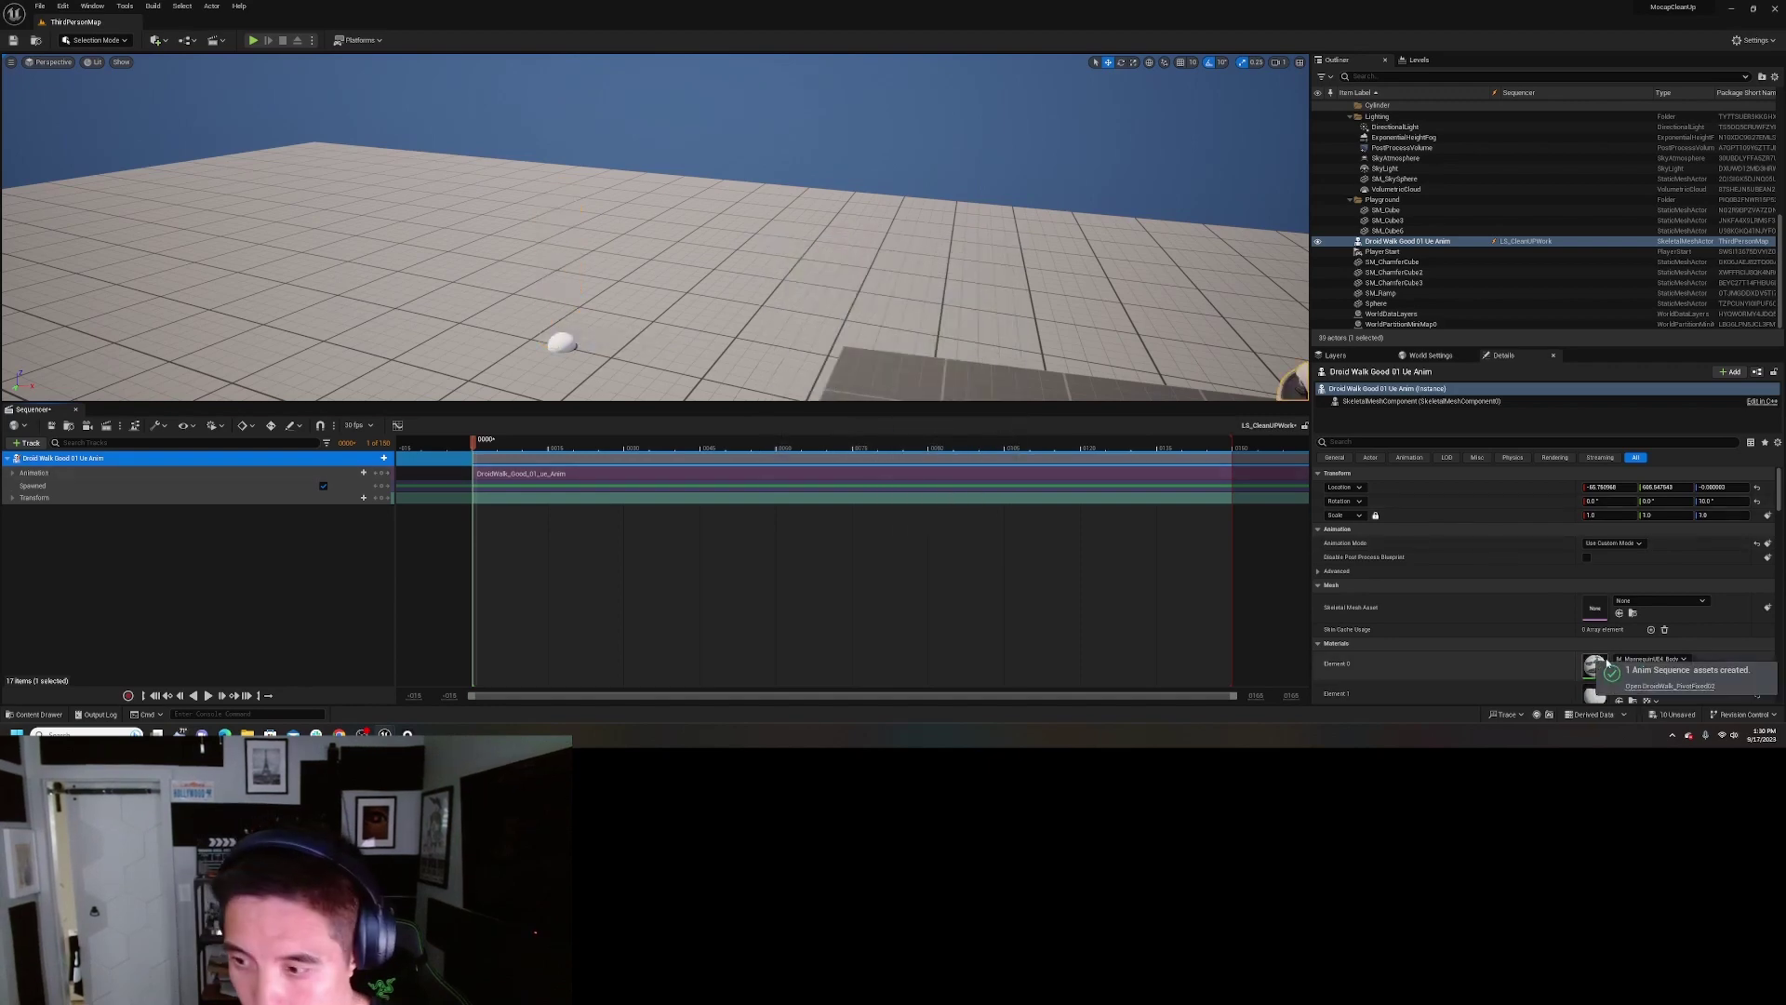
# - Open the newly baked DroidWalk_PivotFixed02 animation, save it and close its editor
pyautogui.click(1632, 685)
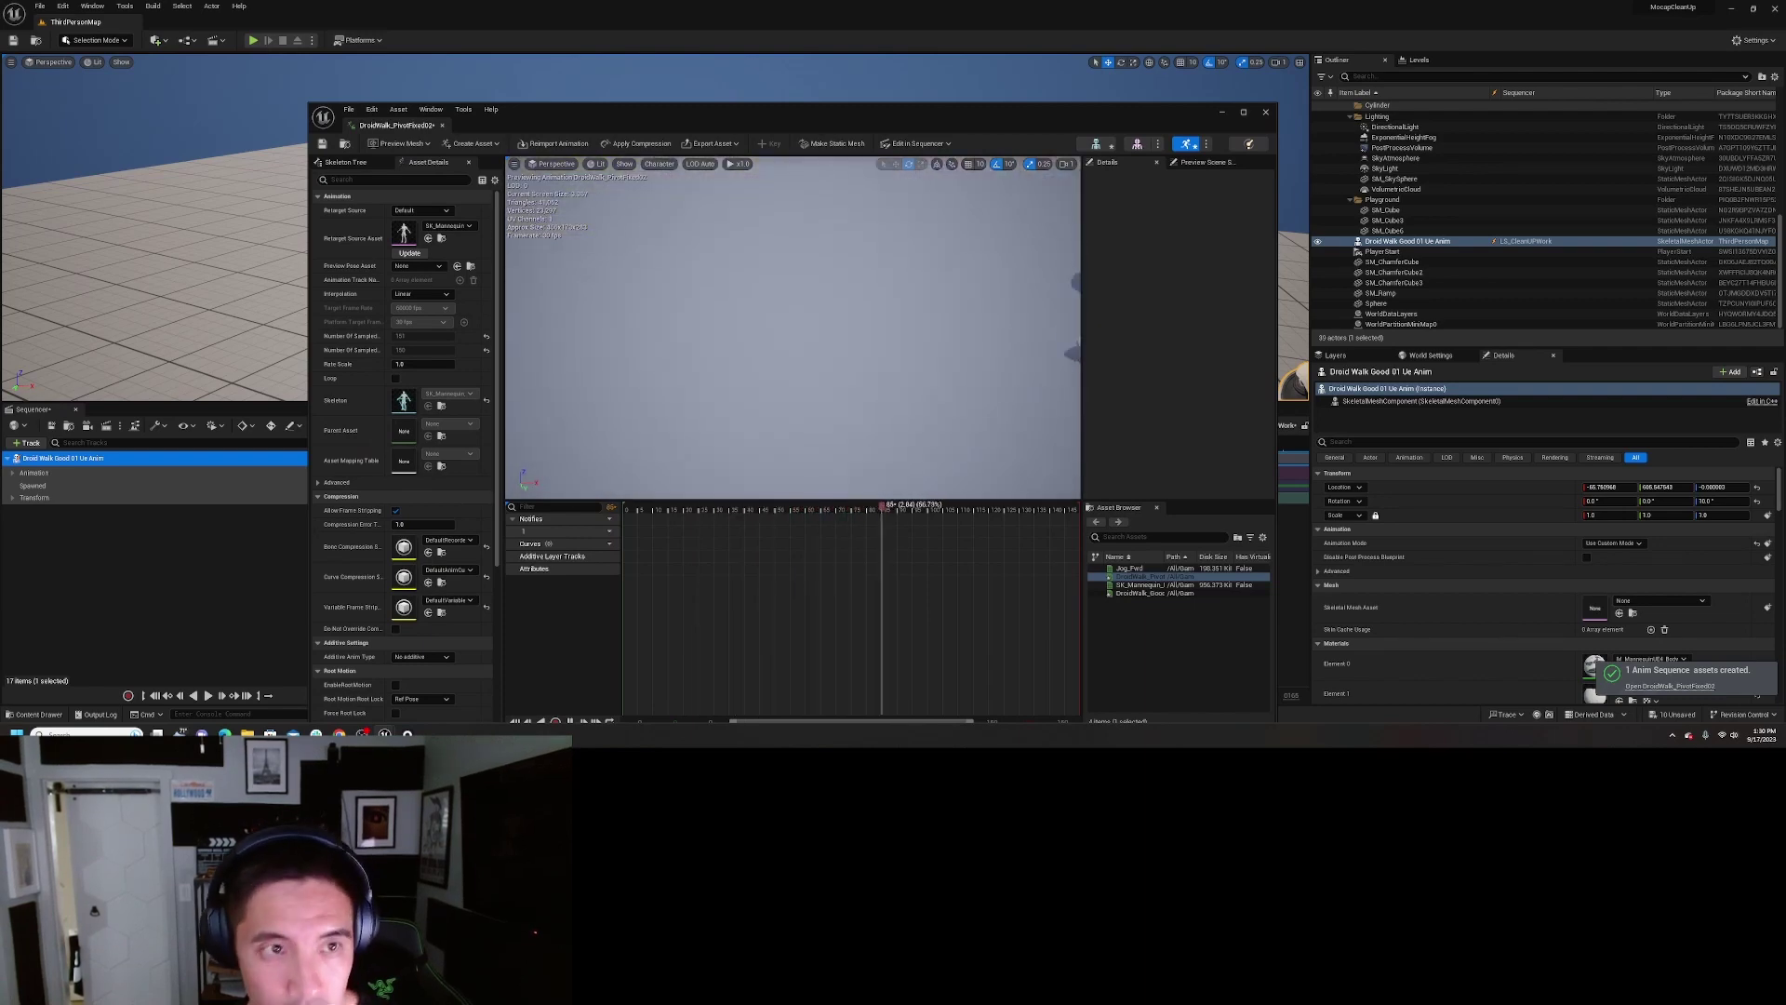
pyautogui.click(324, 148)
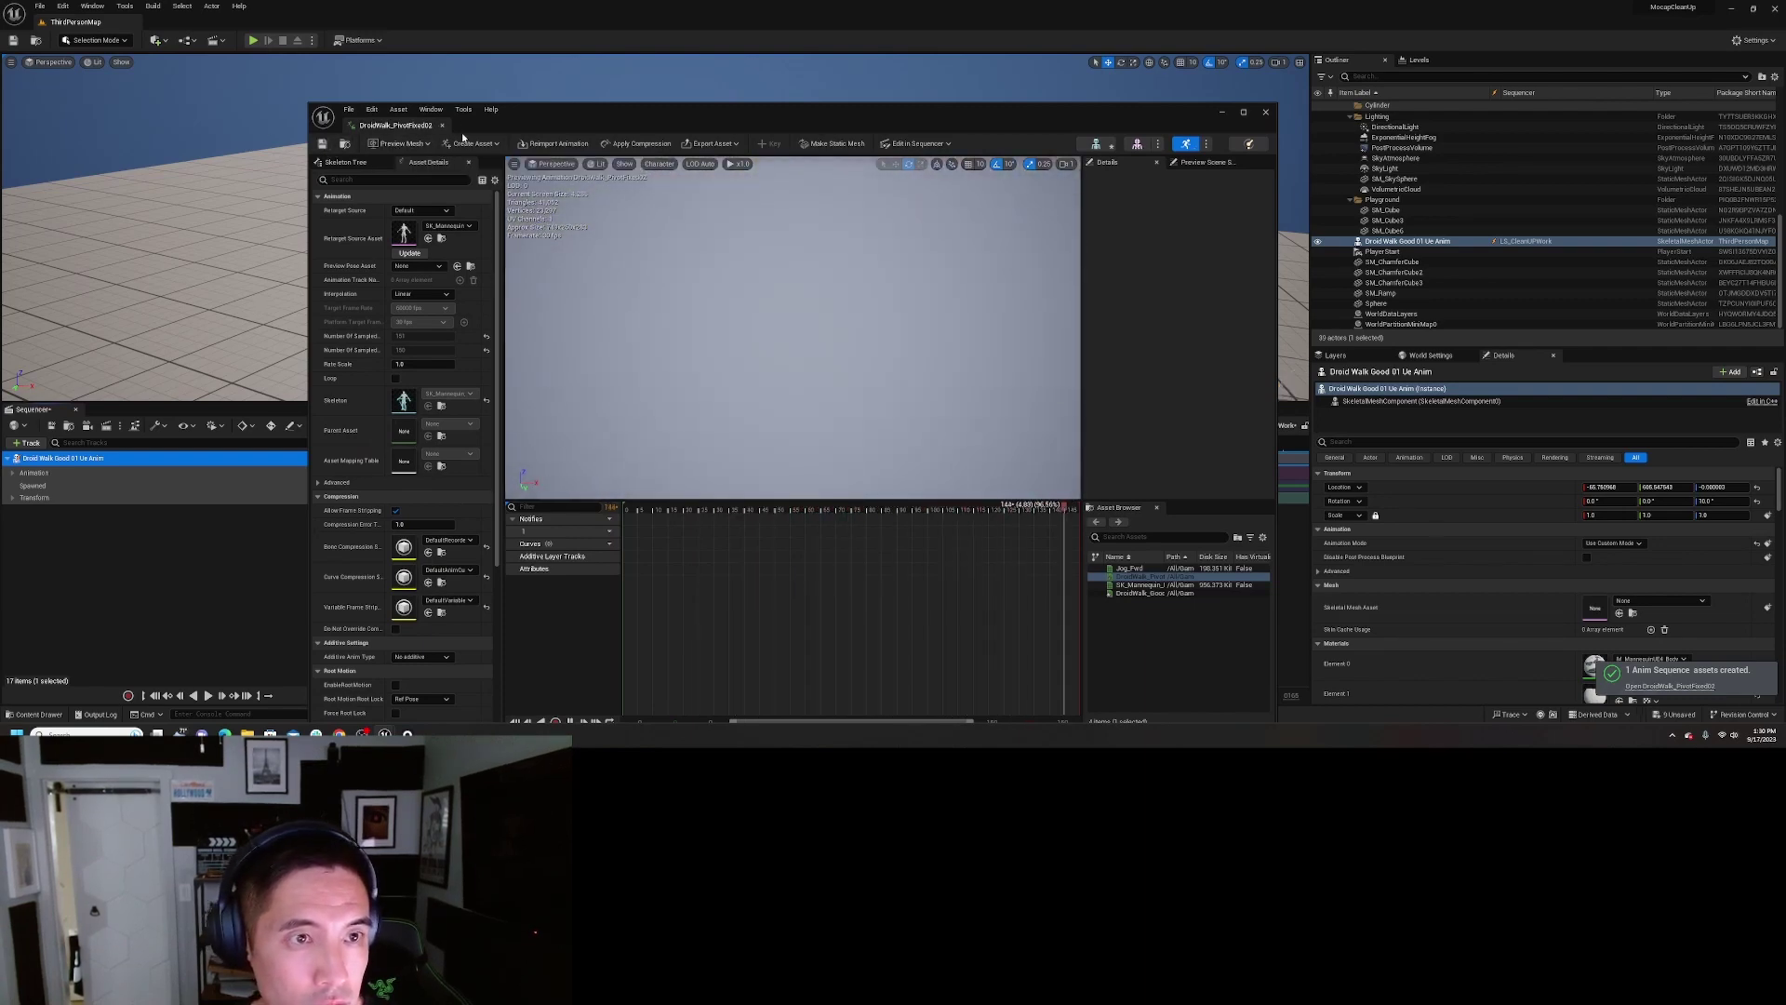
pyautogui.click(441, 125)
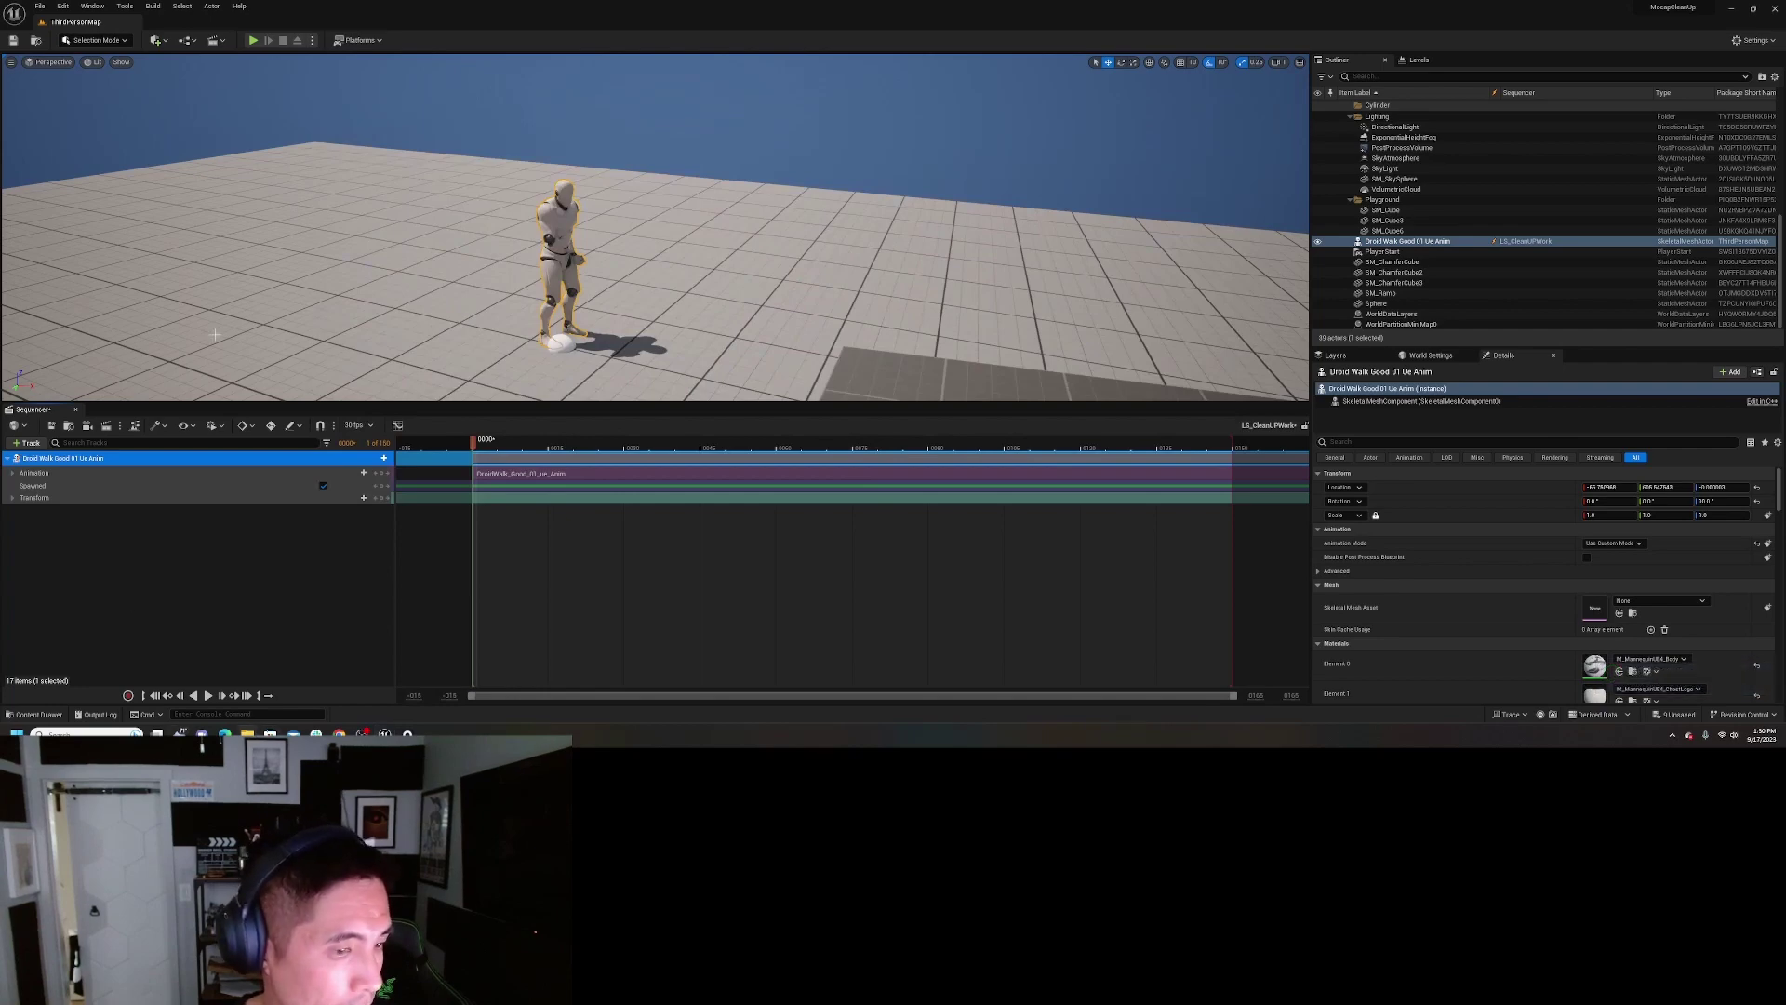
# - Place DroidWalk_PivotFixed02 from the Mocap/CleanUp folder in the level beside the existing mannequin
pyautogui.click(33, 714)
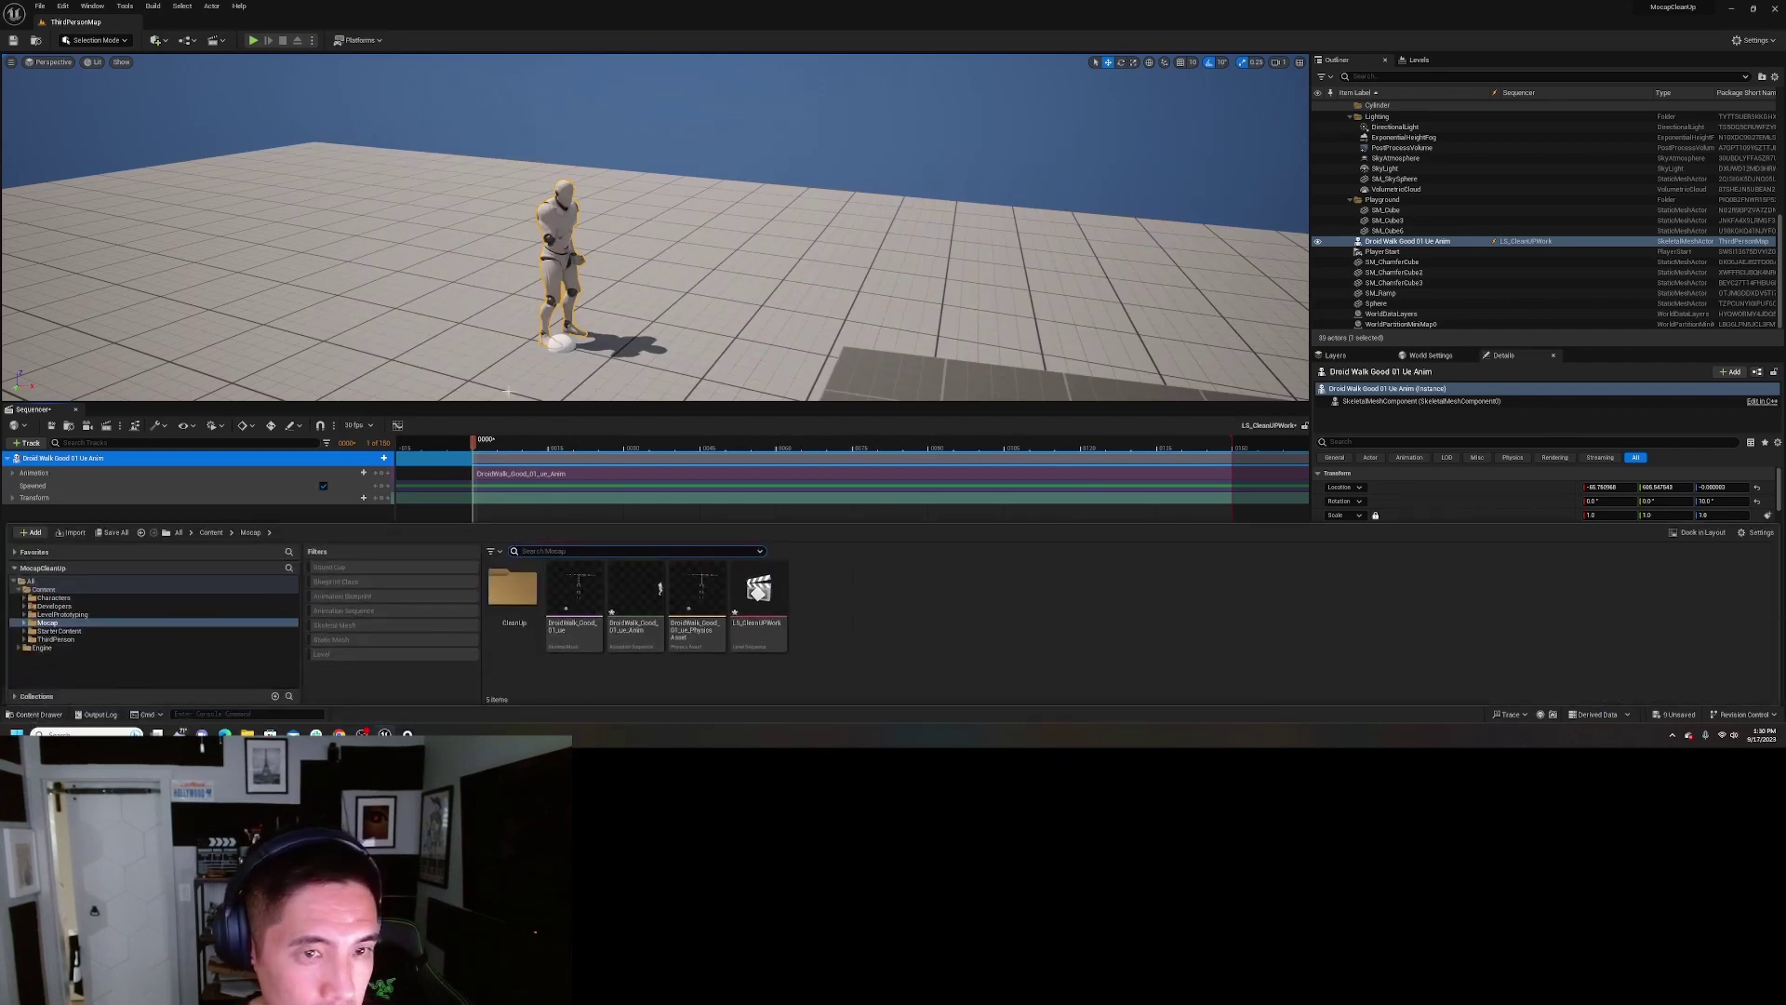
pyautogui.doubleClick(516, 595)
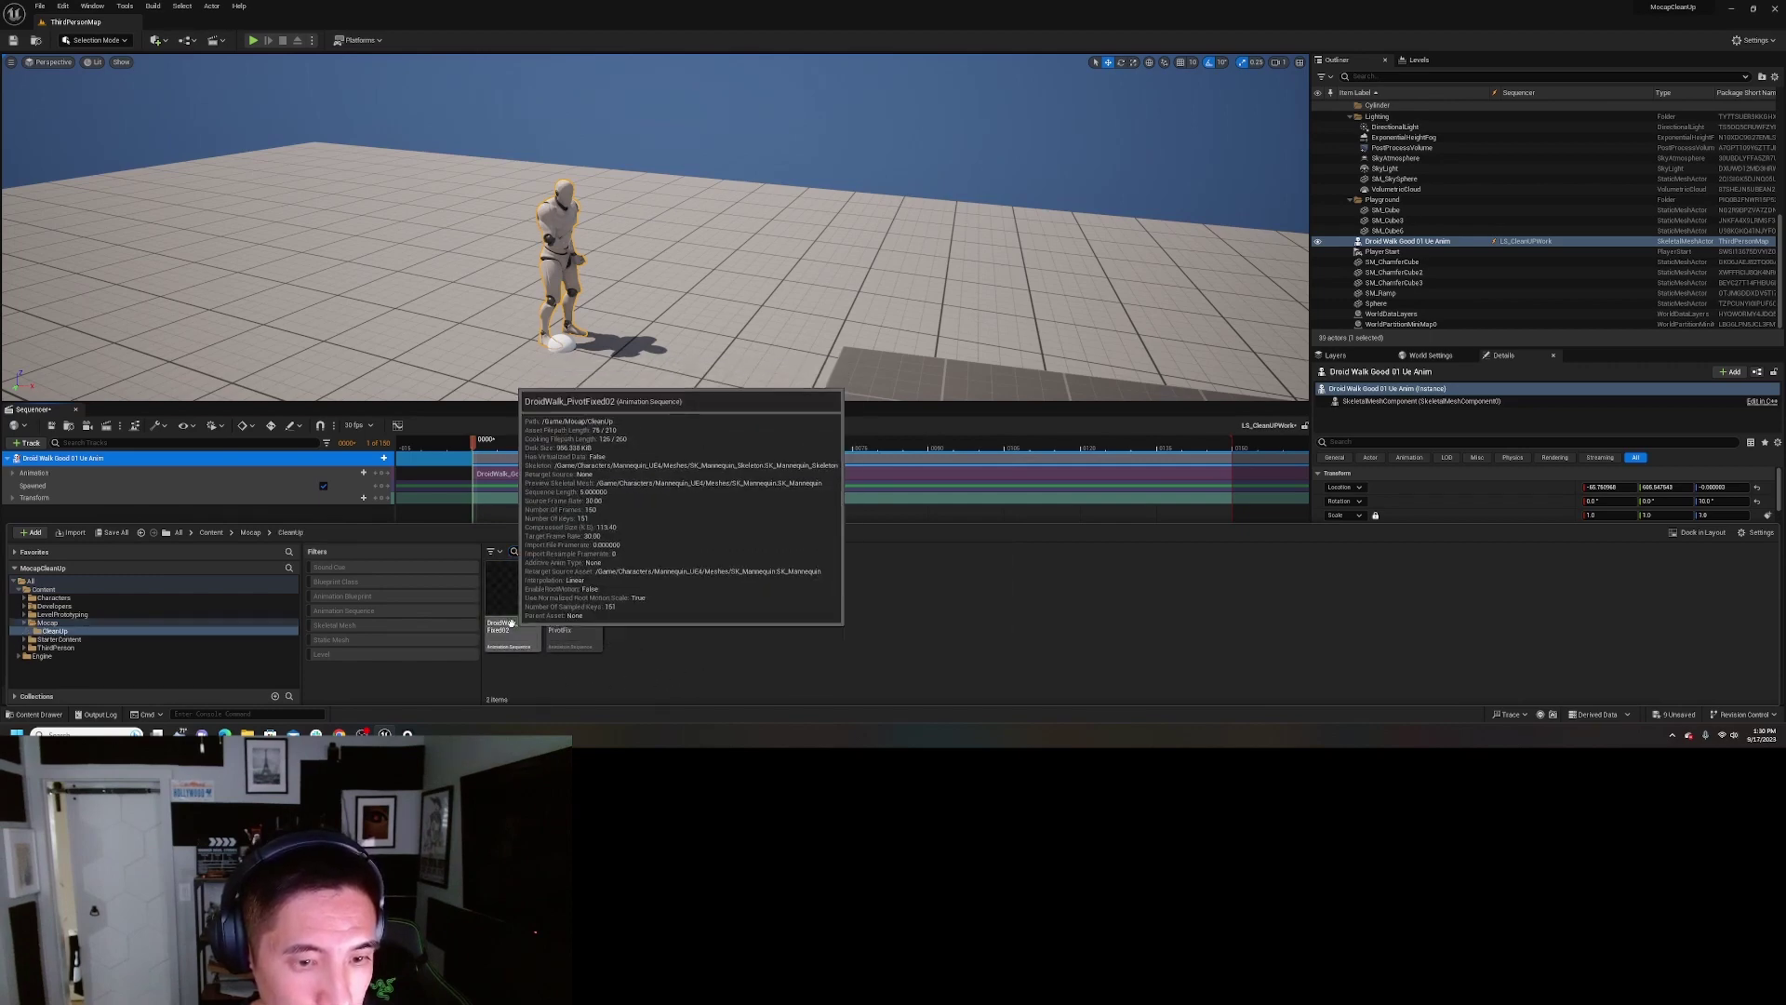
pyautogui.moveTo(516, 610); pyautogui.dragTo(329, 347)
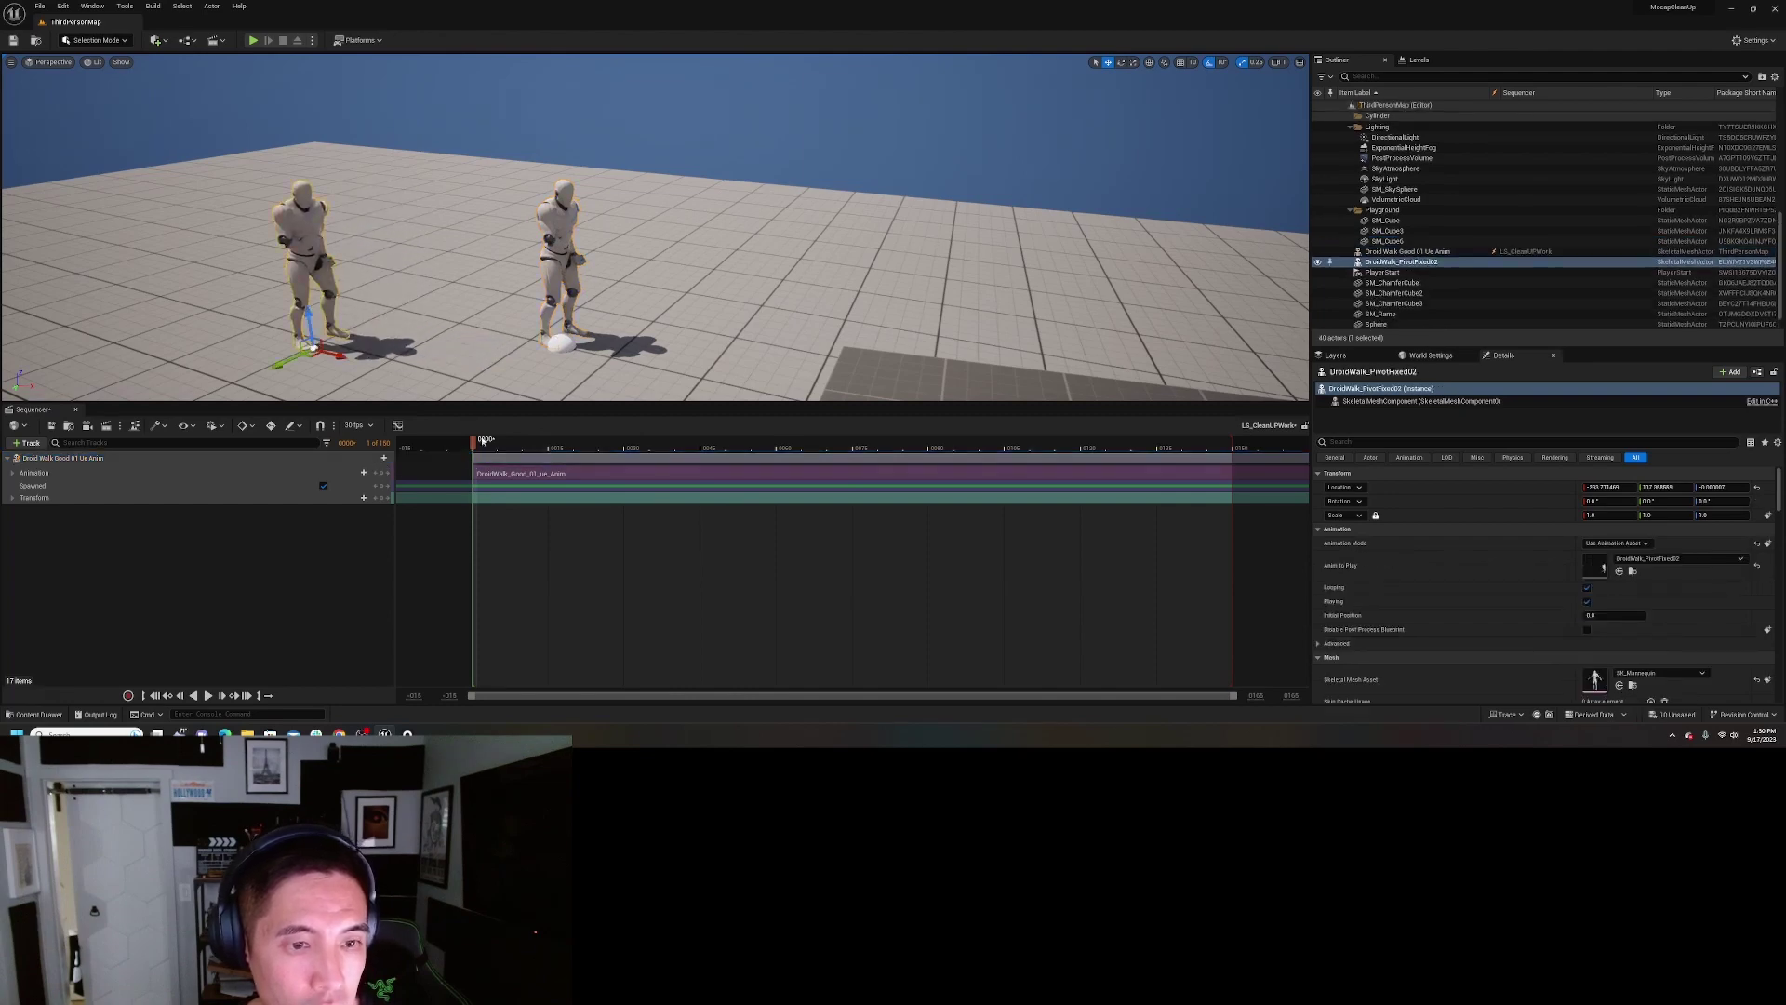
# - Replace the DroidWalk_Good_01_ue_Anim section on the character's Animation track with DroidWalk_PivotFixed02
pyautogui.click(503, 475)
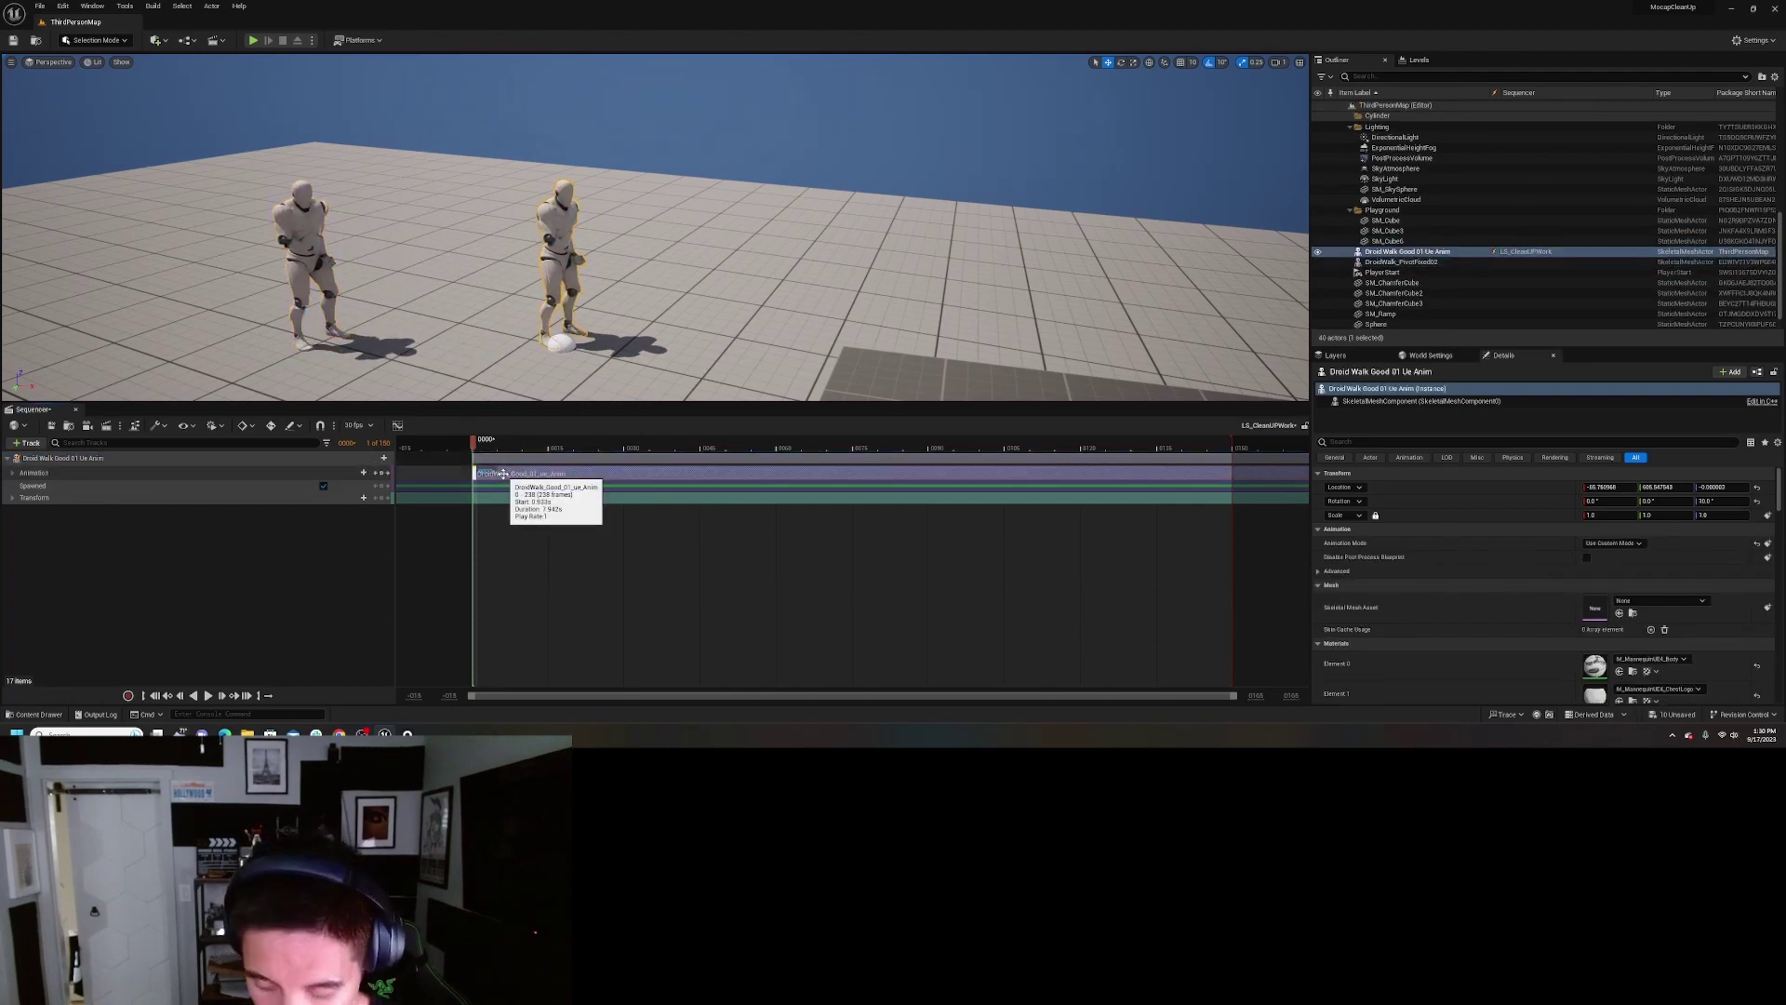
pyautogui.press('Delete')
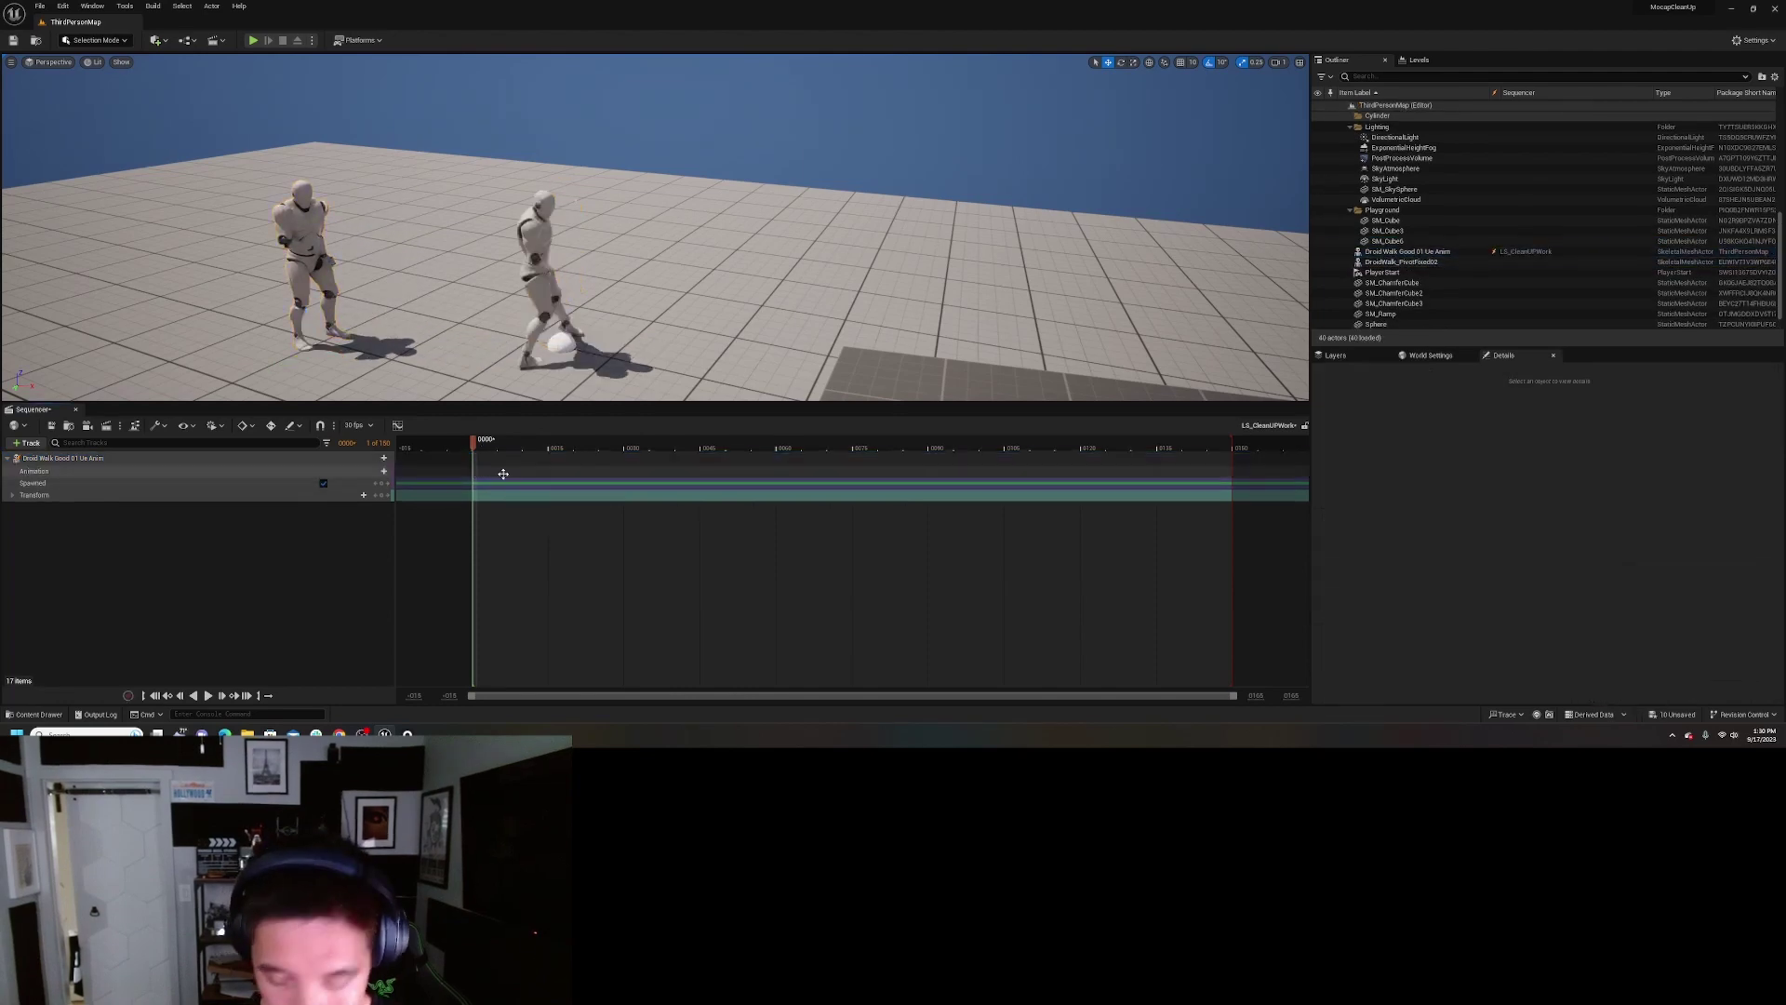
pyautogui.click(384, 473)
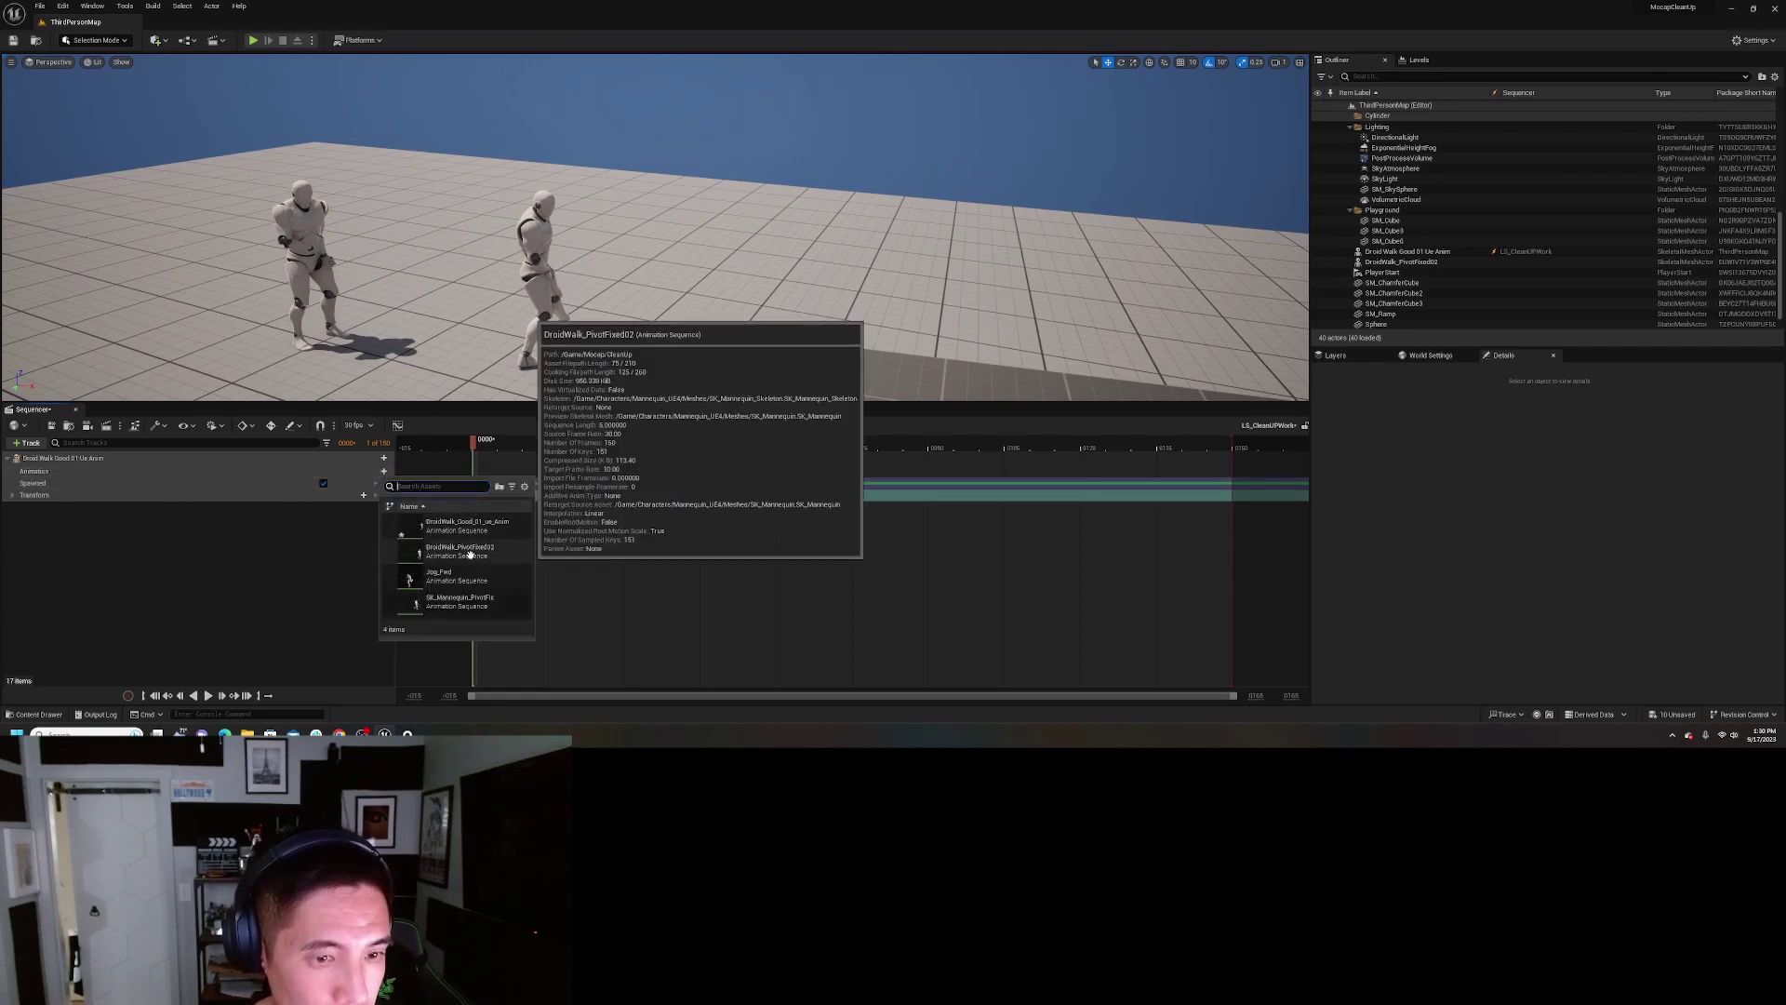
pyautogui.click(460, 550)
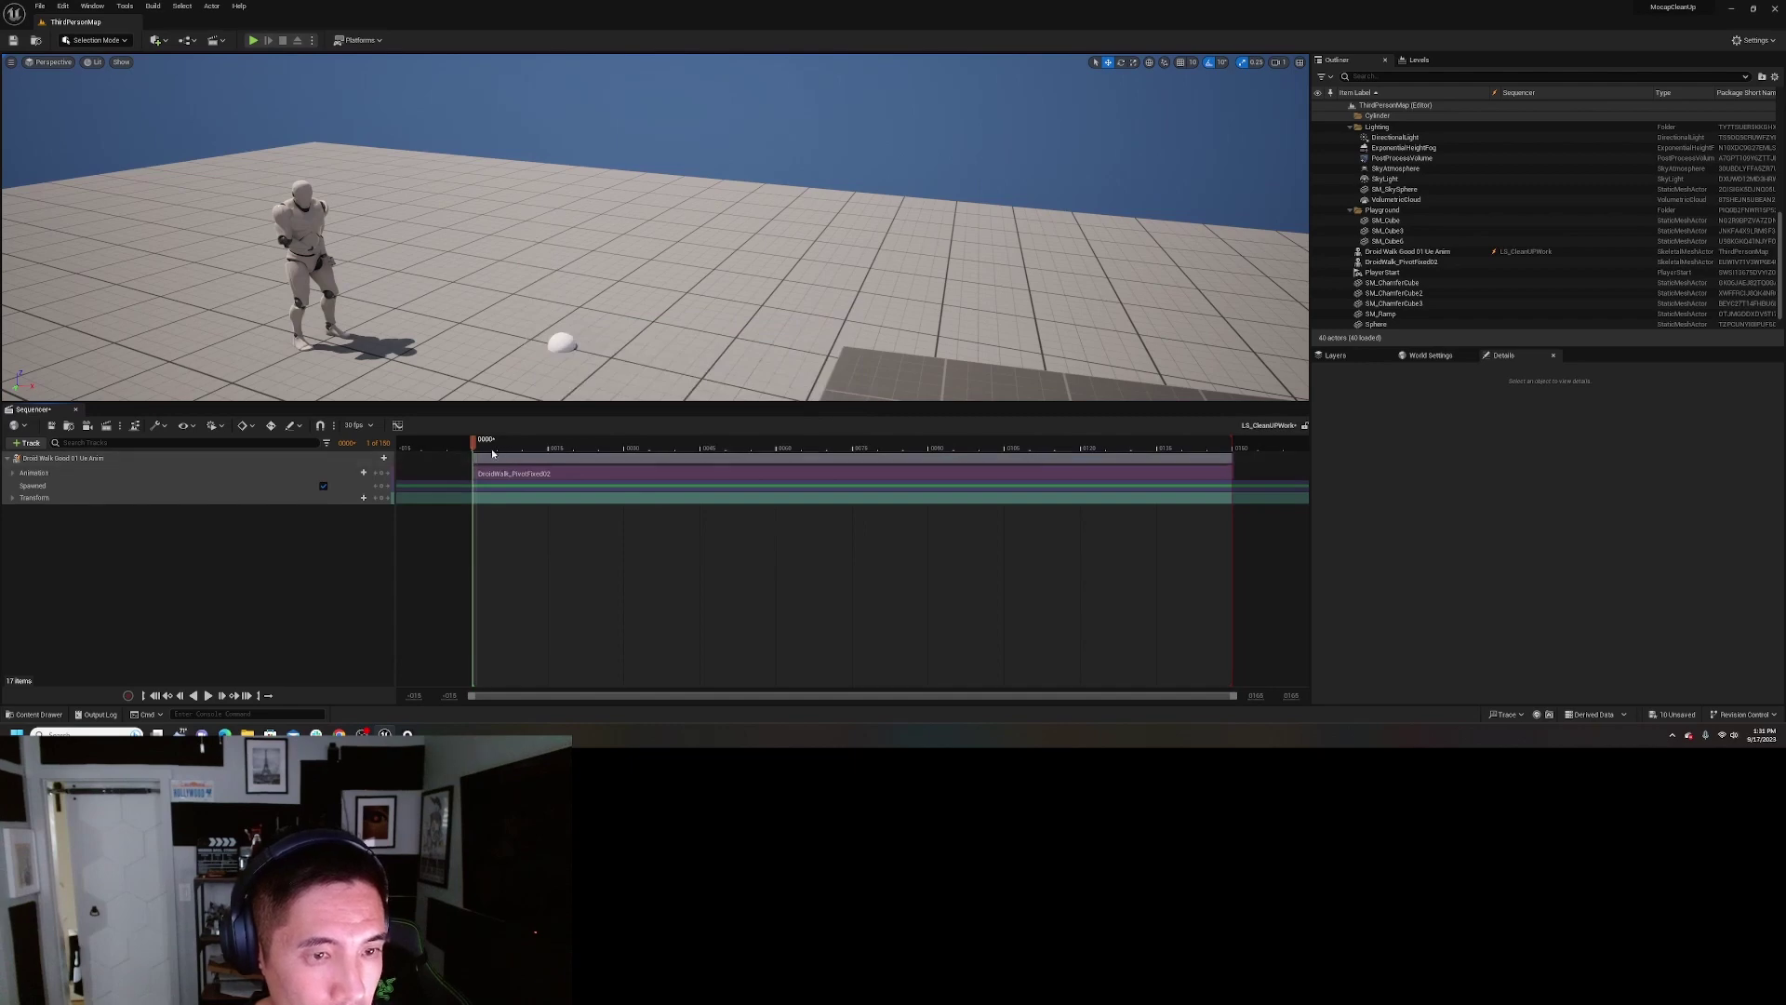
# - Play the sequence from near its start and check where the character walks relative to the sphere and the placed mannequin
pyautogui.press('space')
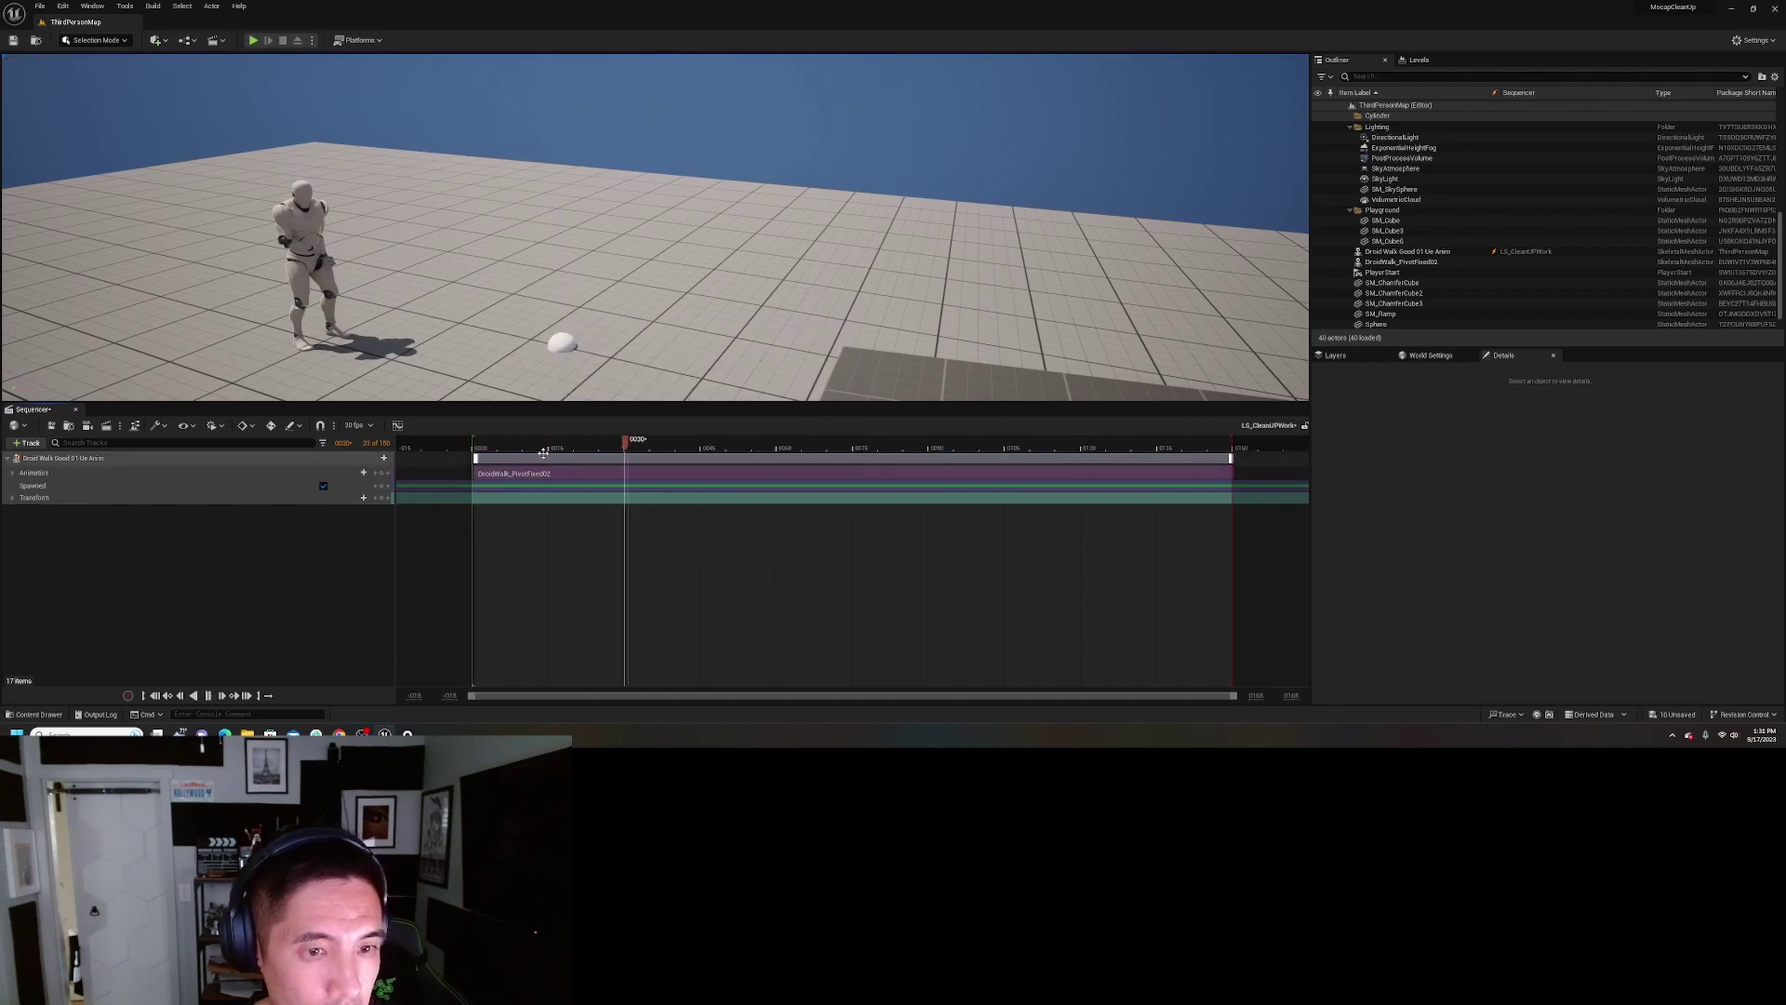
pyautogui.press('space')
pyautogui.click(495, 448)
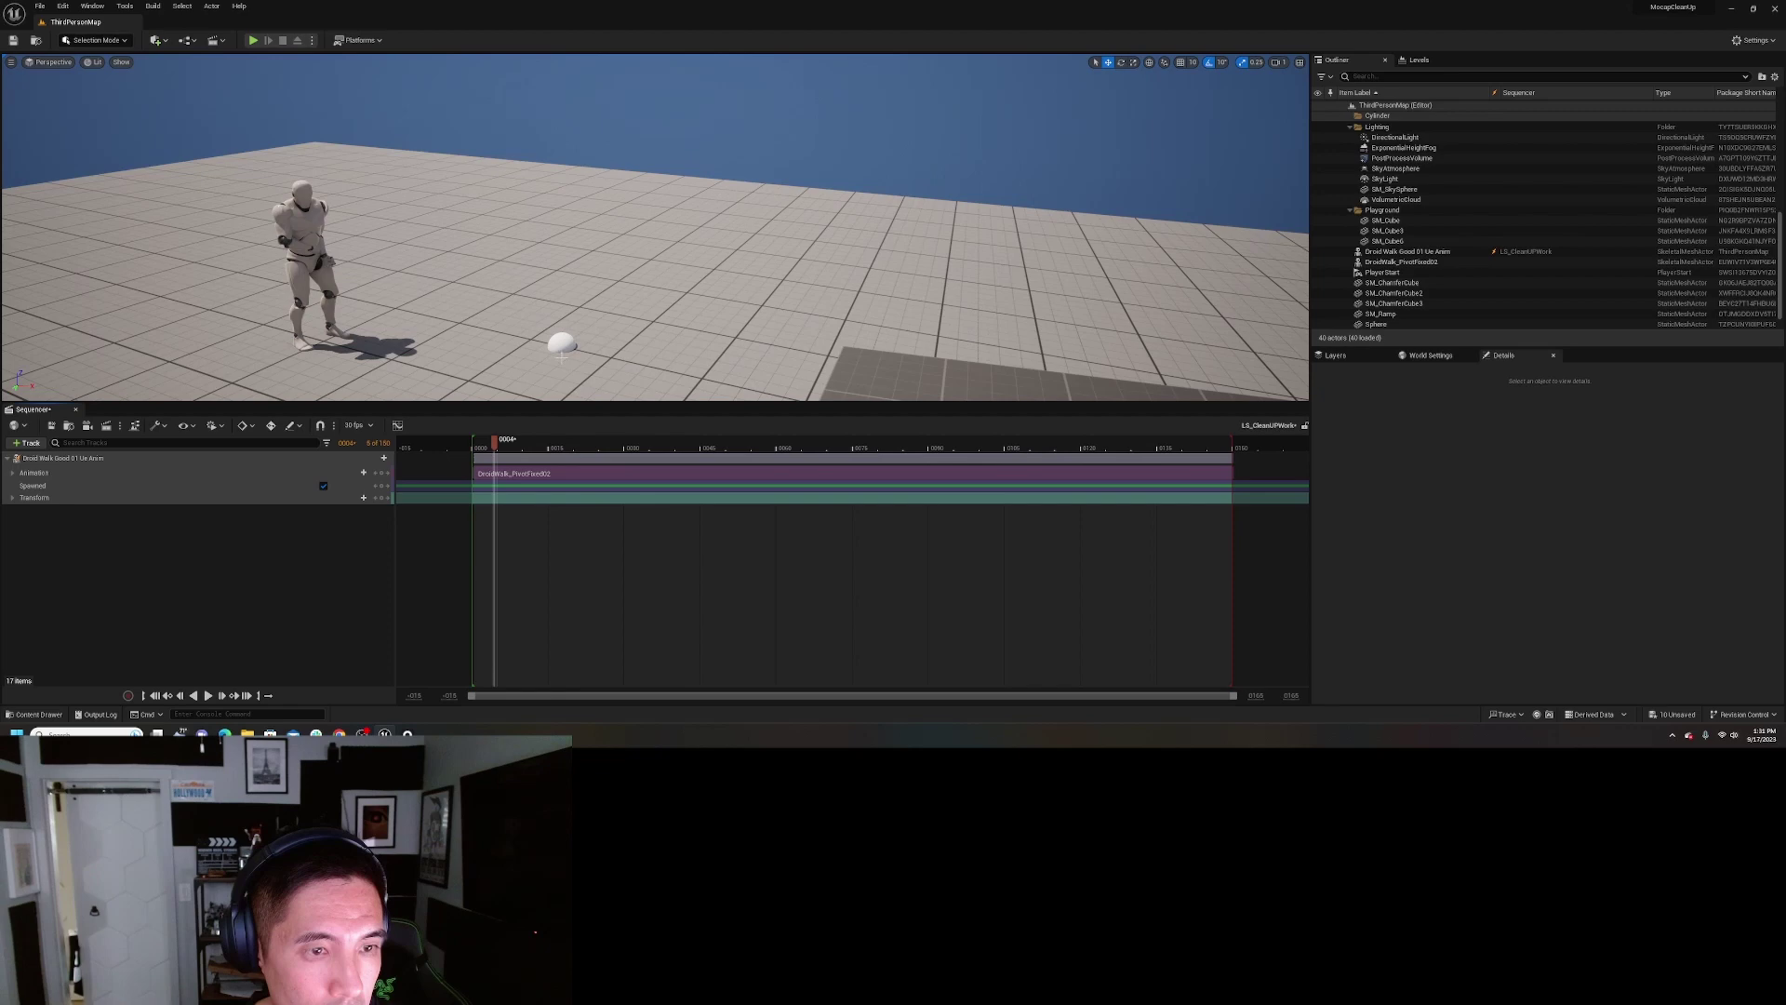
pyautogui.moveTo(569, 323); pyautogui.dragTo(593, 275, button='right')
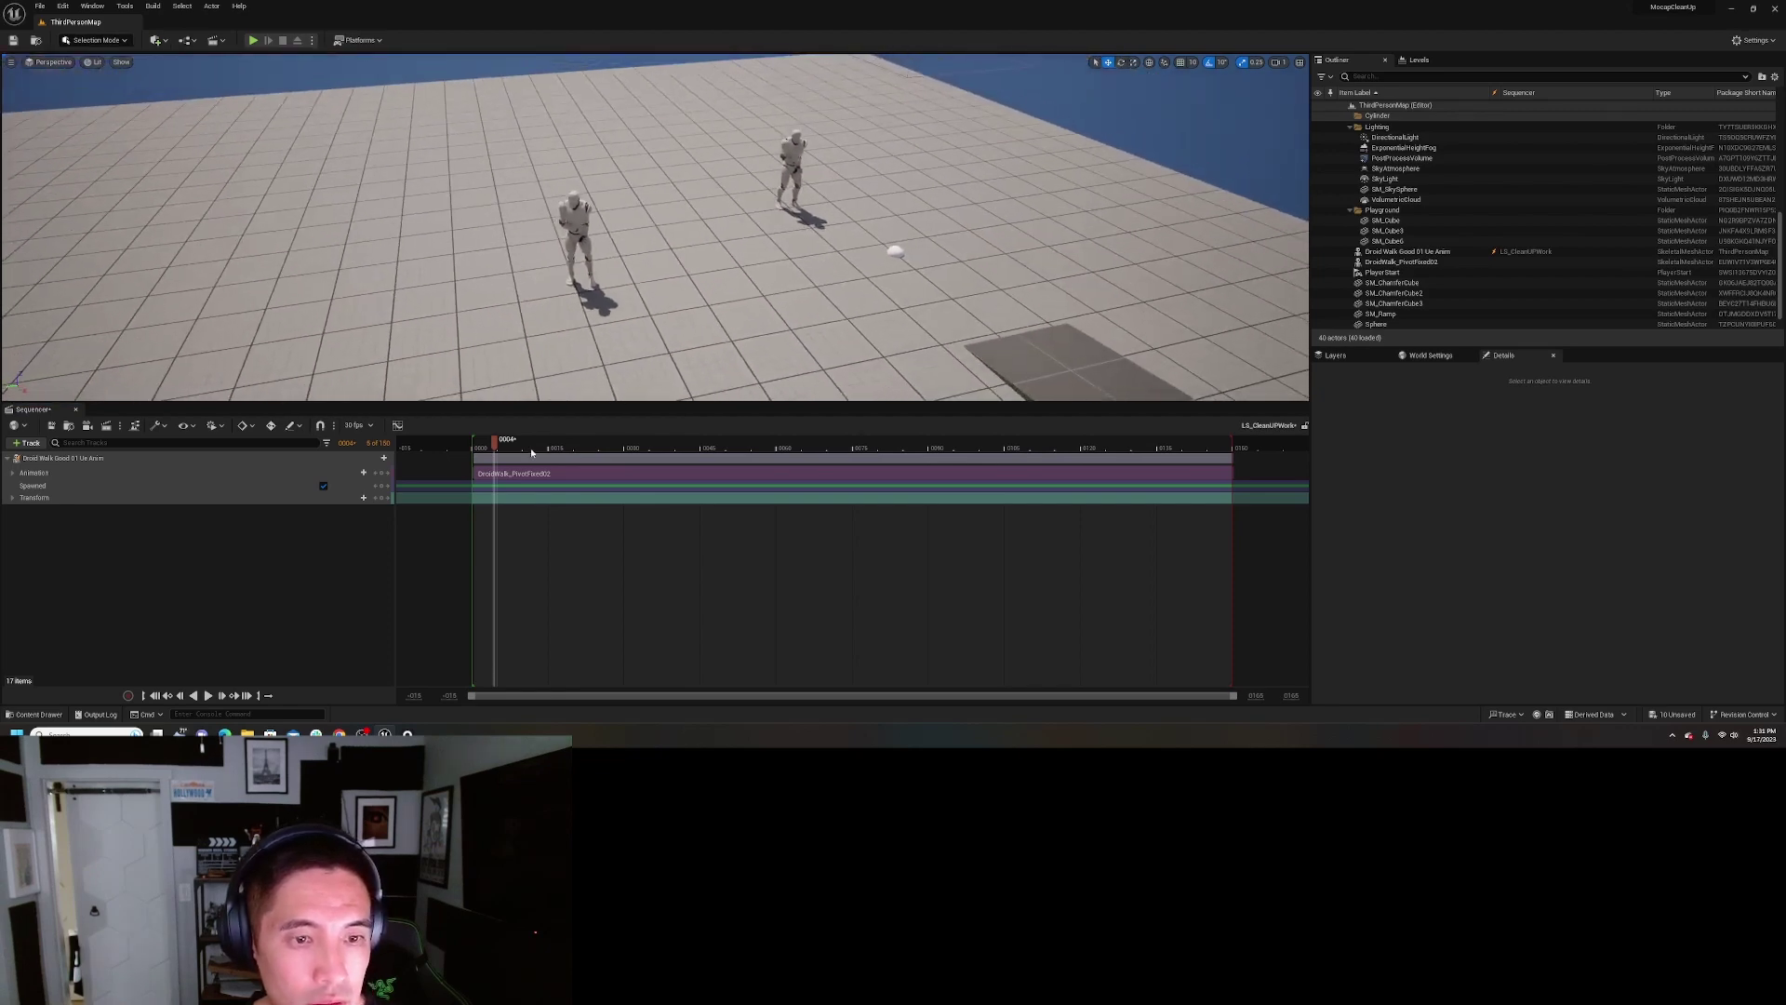
pyautogui.moveTo(502, 447); pyautogui.dragTo(480, 448)
pyautogui.press('space')
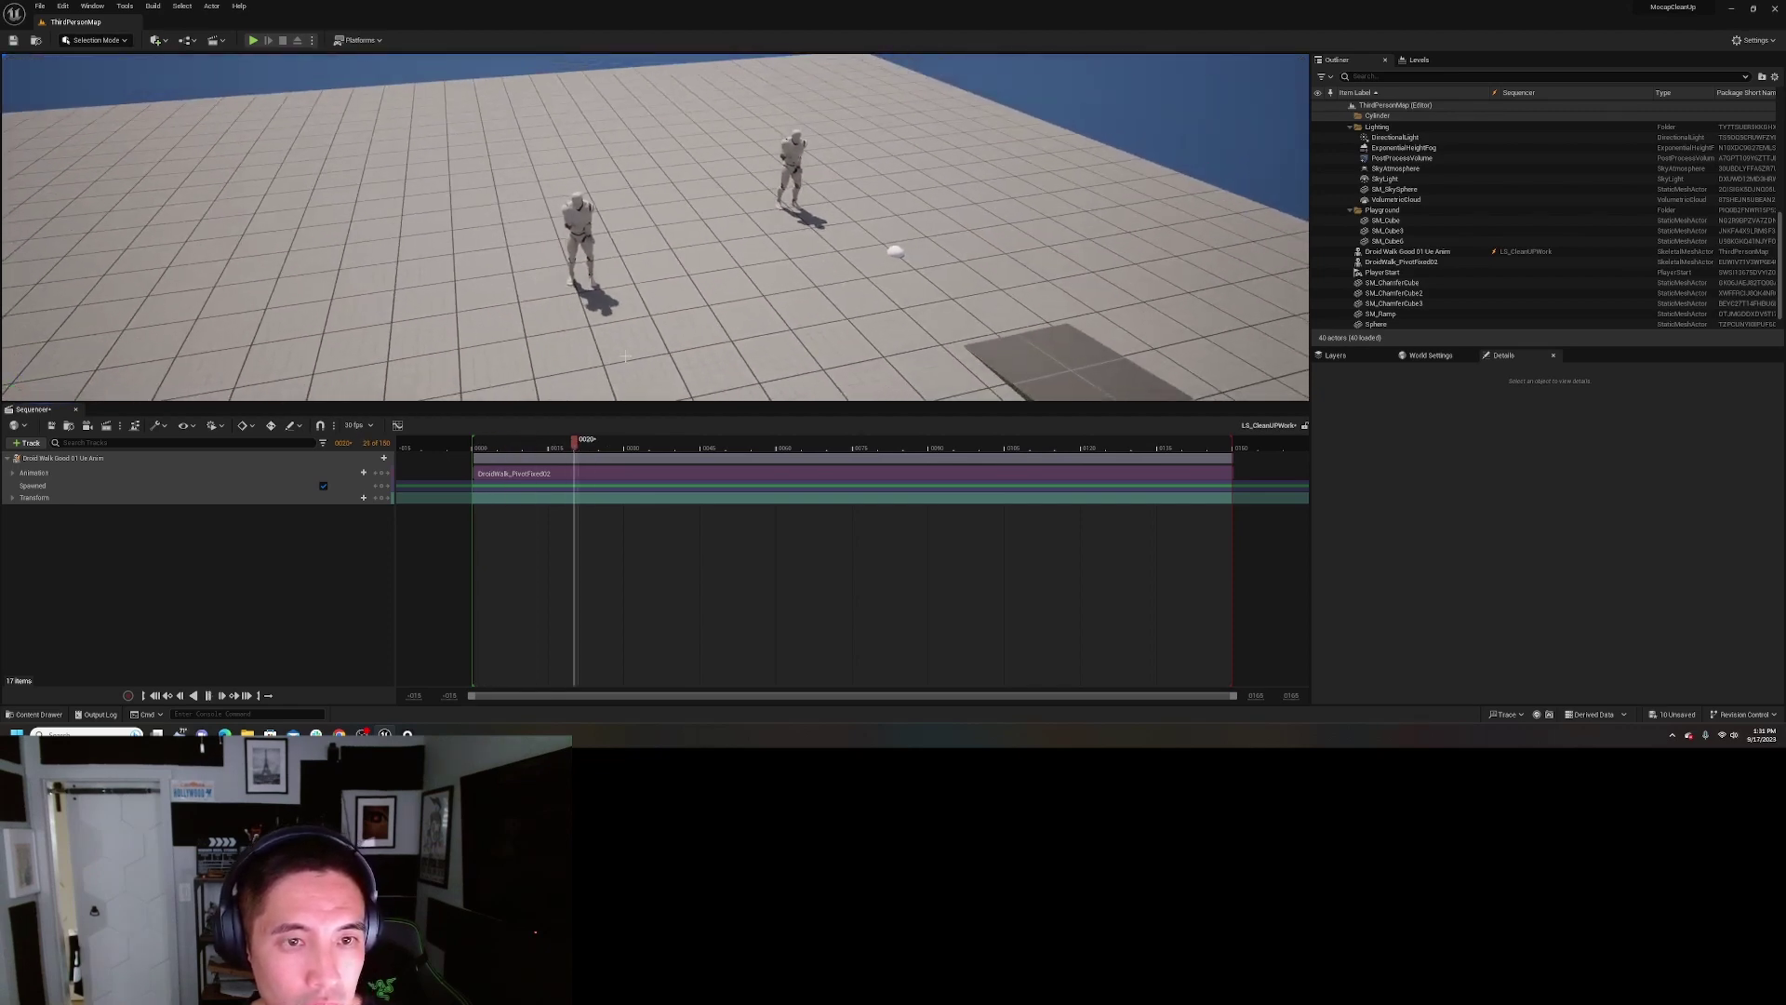
# - Stop the sequence playback and return the playhead to the beginning of the DroidWalk_PivotFixed02 section
pyautogui.moveTo(625, 355); pyautogui.dragTo(704, 364, button='right')
pyautogui.press('space')
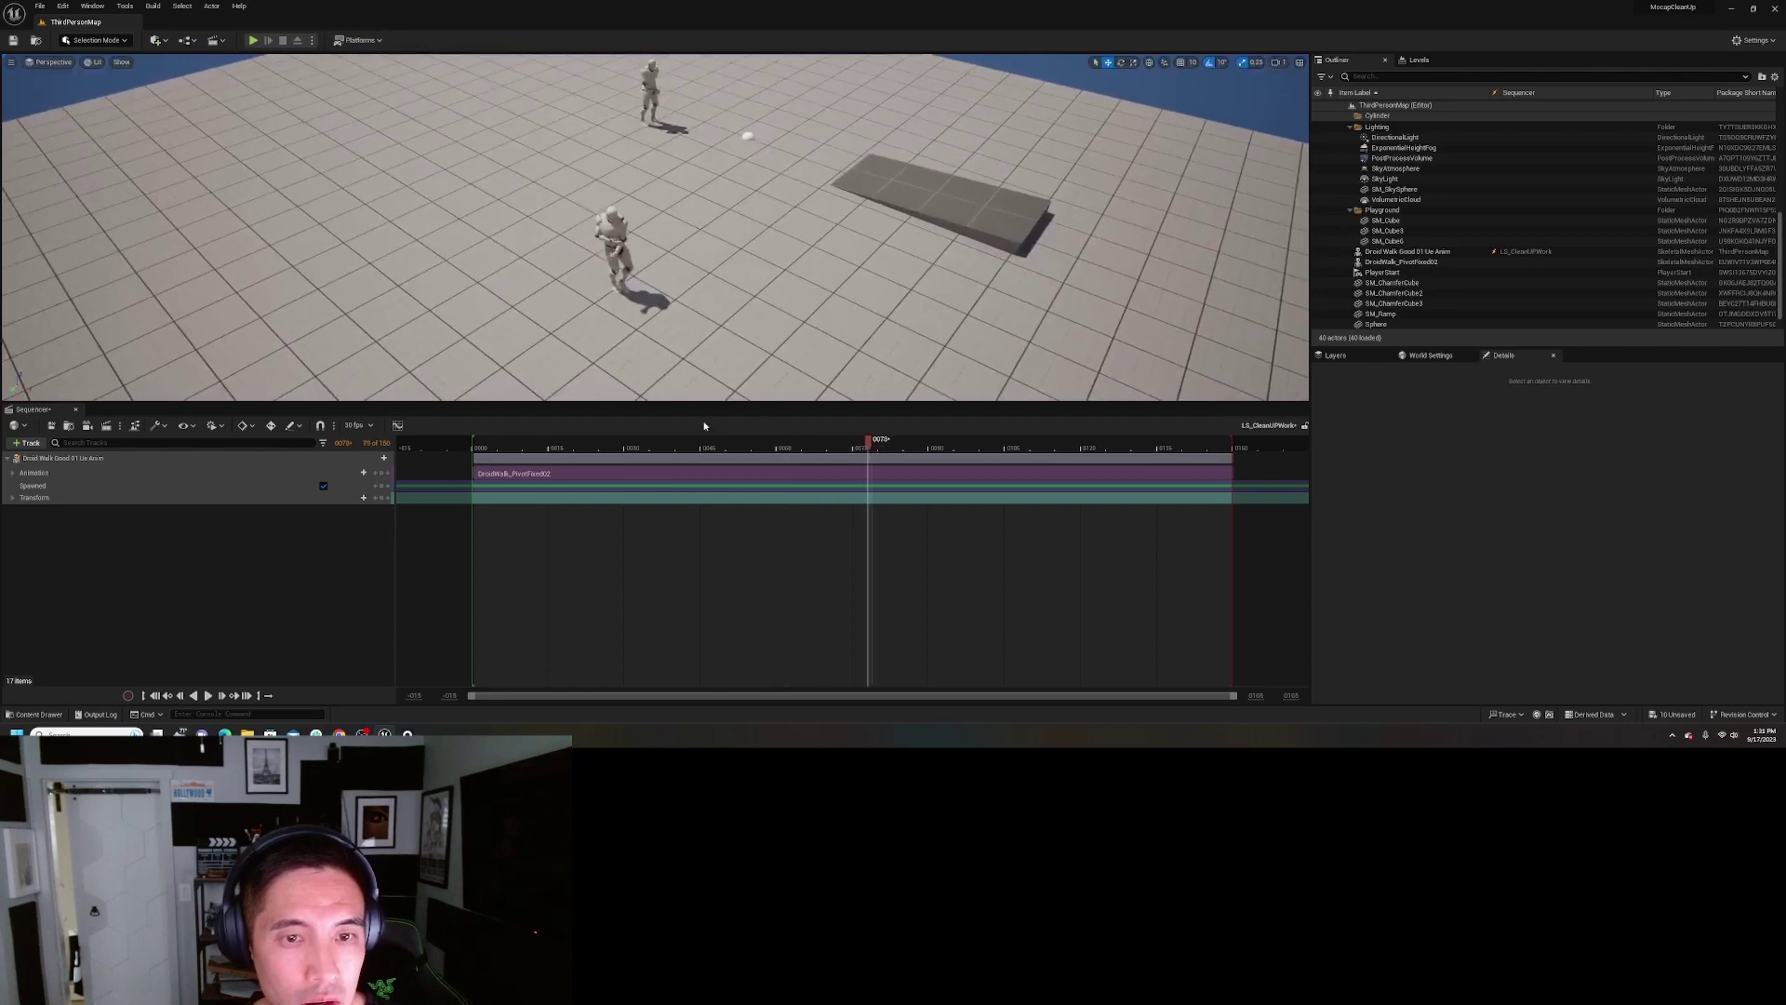
pyautogui.moveTo(732, 447); pyautogui.dragTo(479, 459)
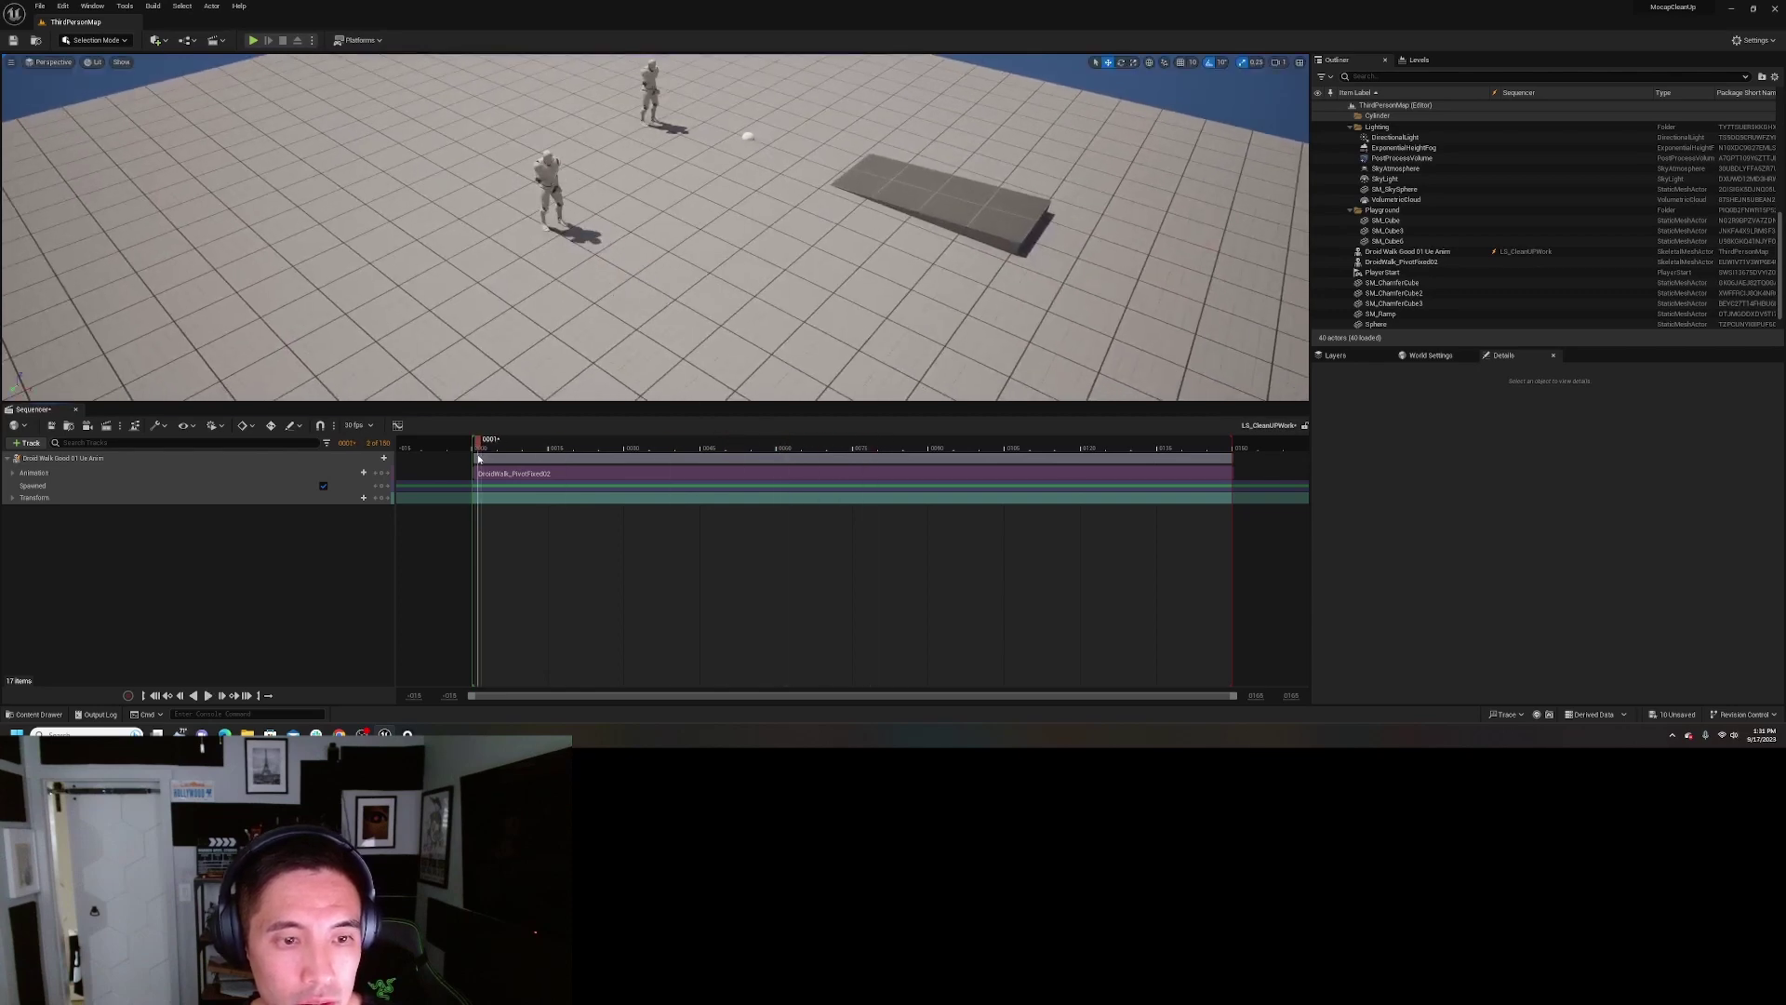
# - Move the sequence's walking character a short distance across the floor, farther from the placed mannequin
pyautogui.click(545, 173)
pyautogui.moveTo(529, 242)
pyautogui.mouseDown()
pyautogui.moveTo(595, 207)
pyautogui.moveTo(534, 240)
pyautogui.moveTo(575, 228)
pyautogui.moveTo(479, 233)
pyautogui.moveTo(579, 224)
pyautogui.moveTo(565, 248)
pyautogui.moveTo(521, 216)
pyautogui.moveTo(502, 228)
pyautogui.mouseUp()
pyautogui.press('e')
pyautogui.press('w')
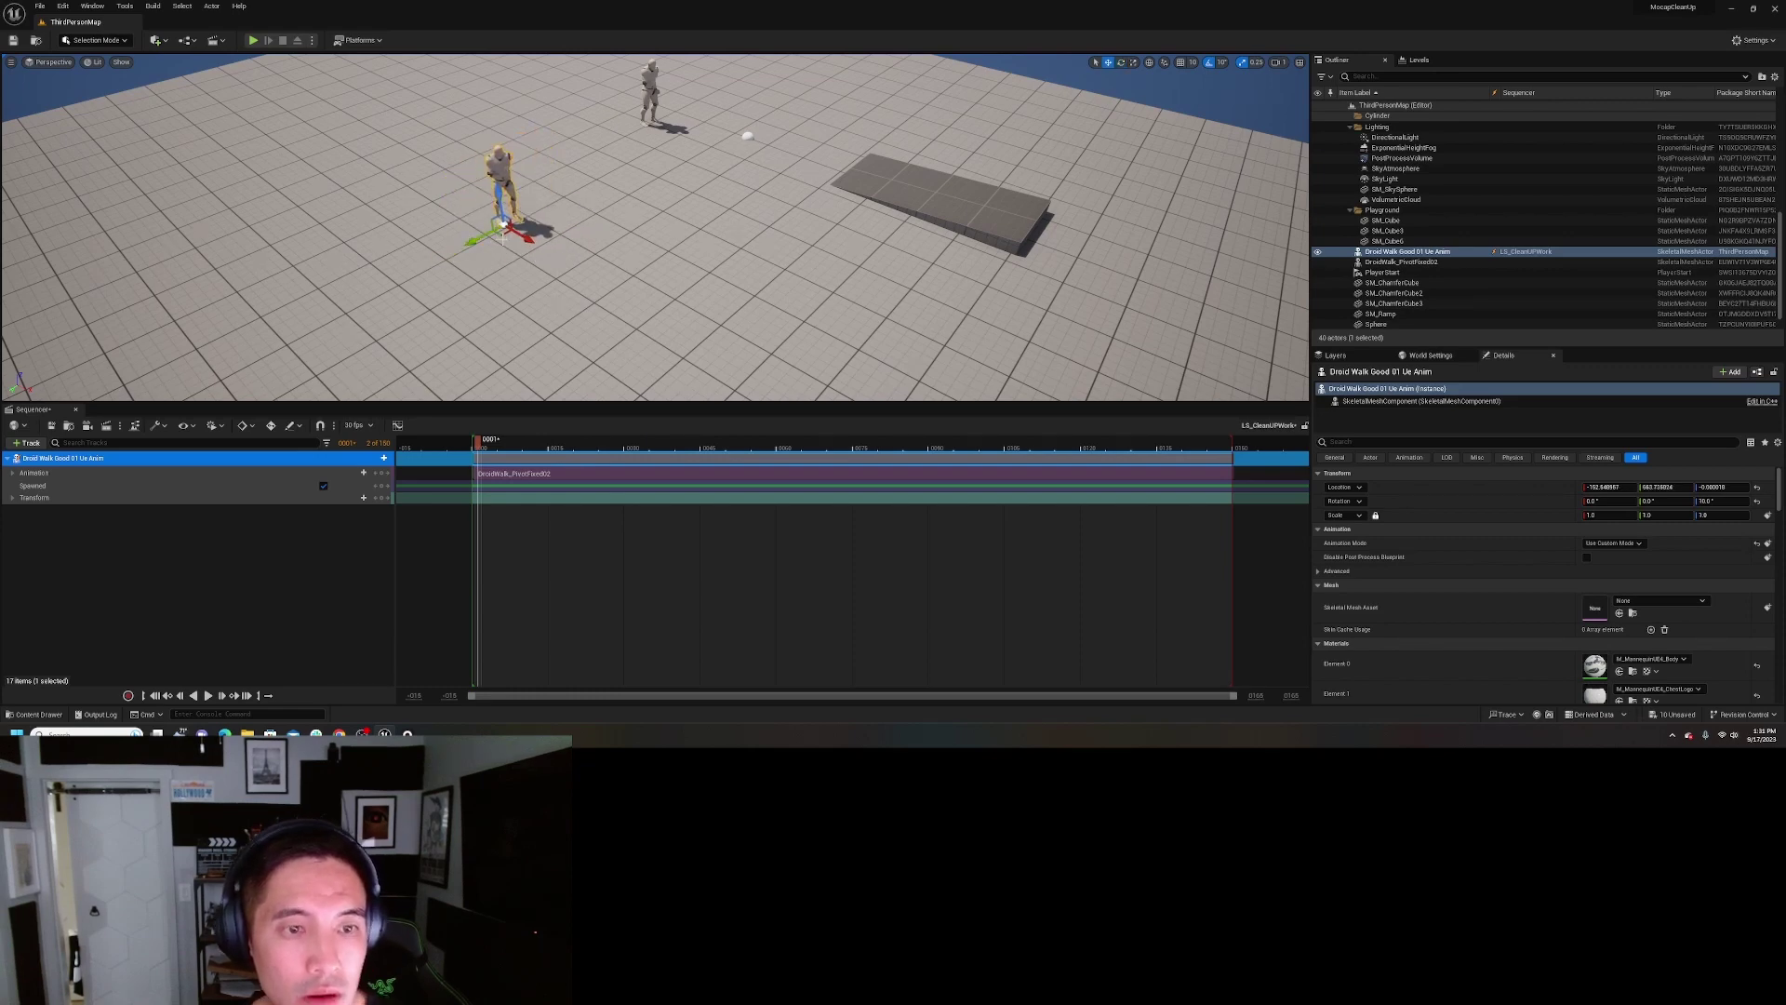
# - Open the DroidWalk_PivotFixed02 animation from the Mocap/CleanUp folder and examine the repositioned character's pivot up close in the level
pyautogui.click(36, 714)
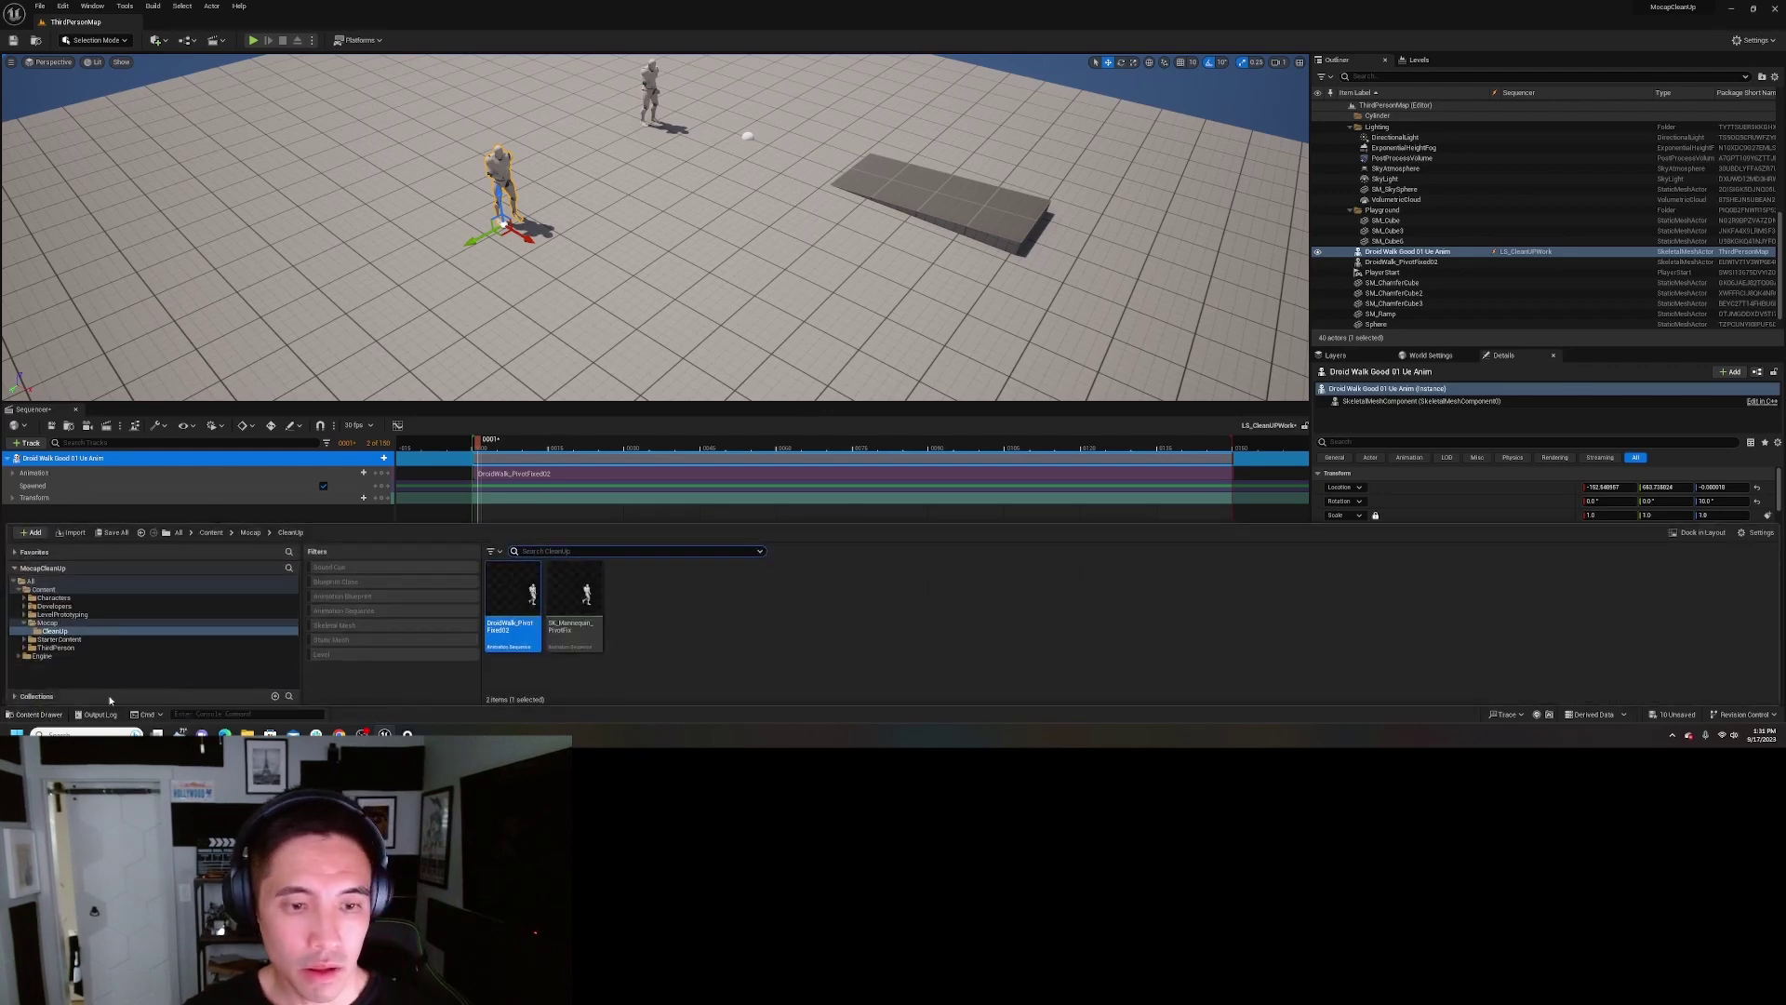
pyautogui.doubleClick(513, 628)
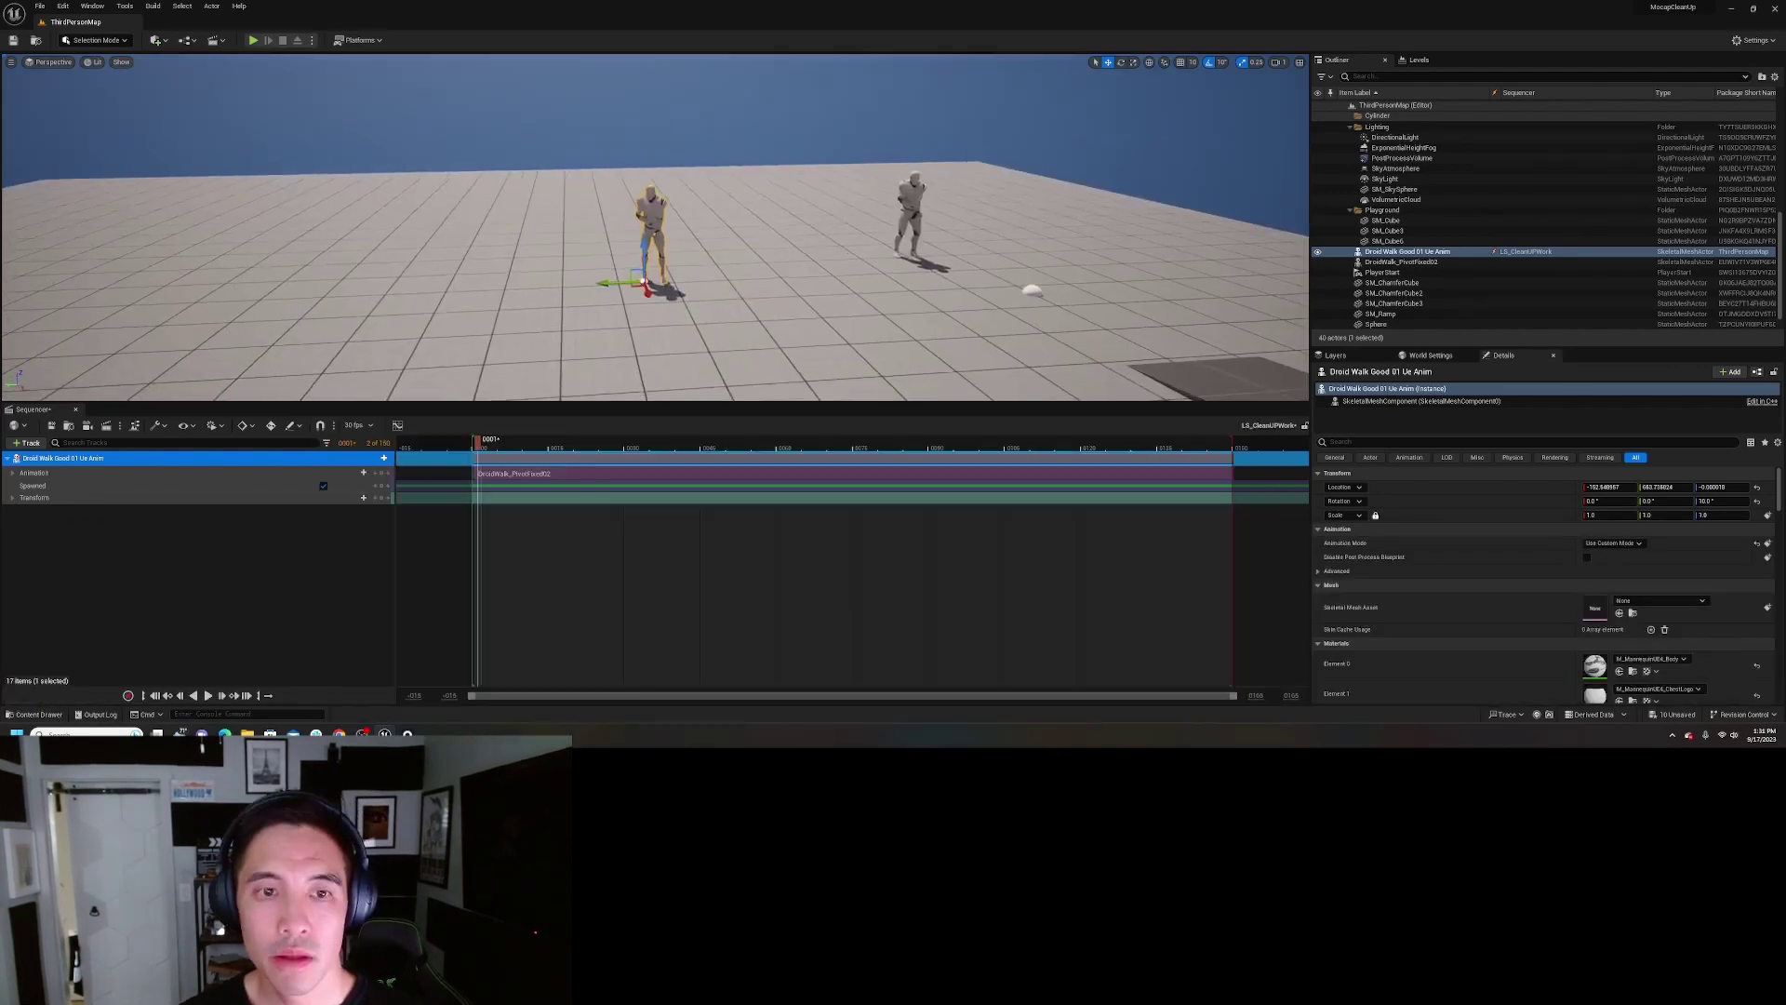
pyautogui.press('w')
pyautogui.moveTo(655, 228); pyautogui.dragTo(658, 272, button='right')
pyautogui.moveTo(775, 239); pyautogui.dragTo(777, 243, button='right')
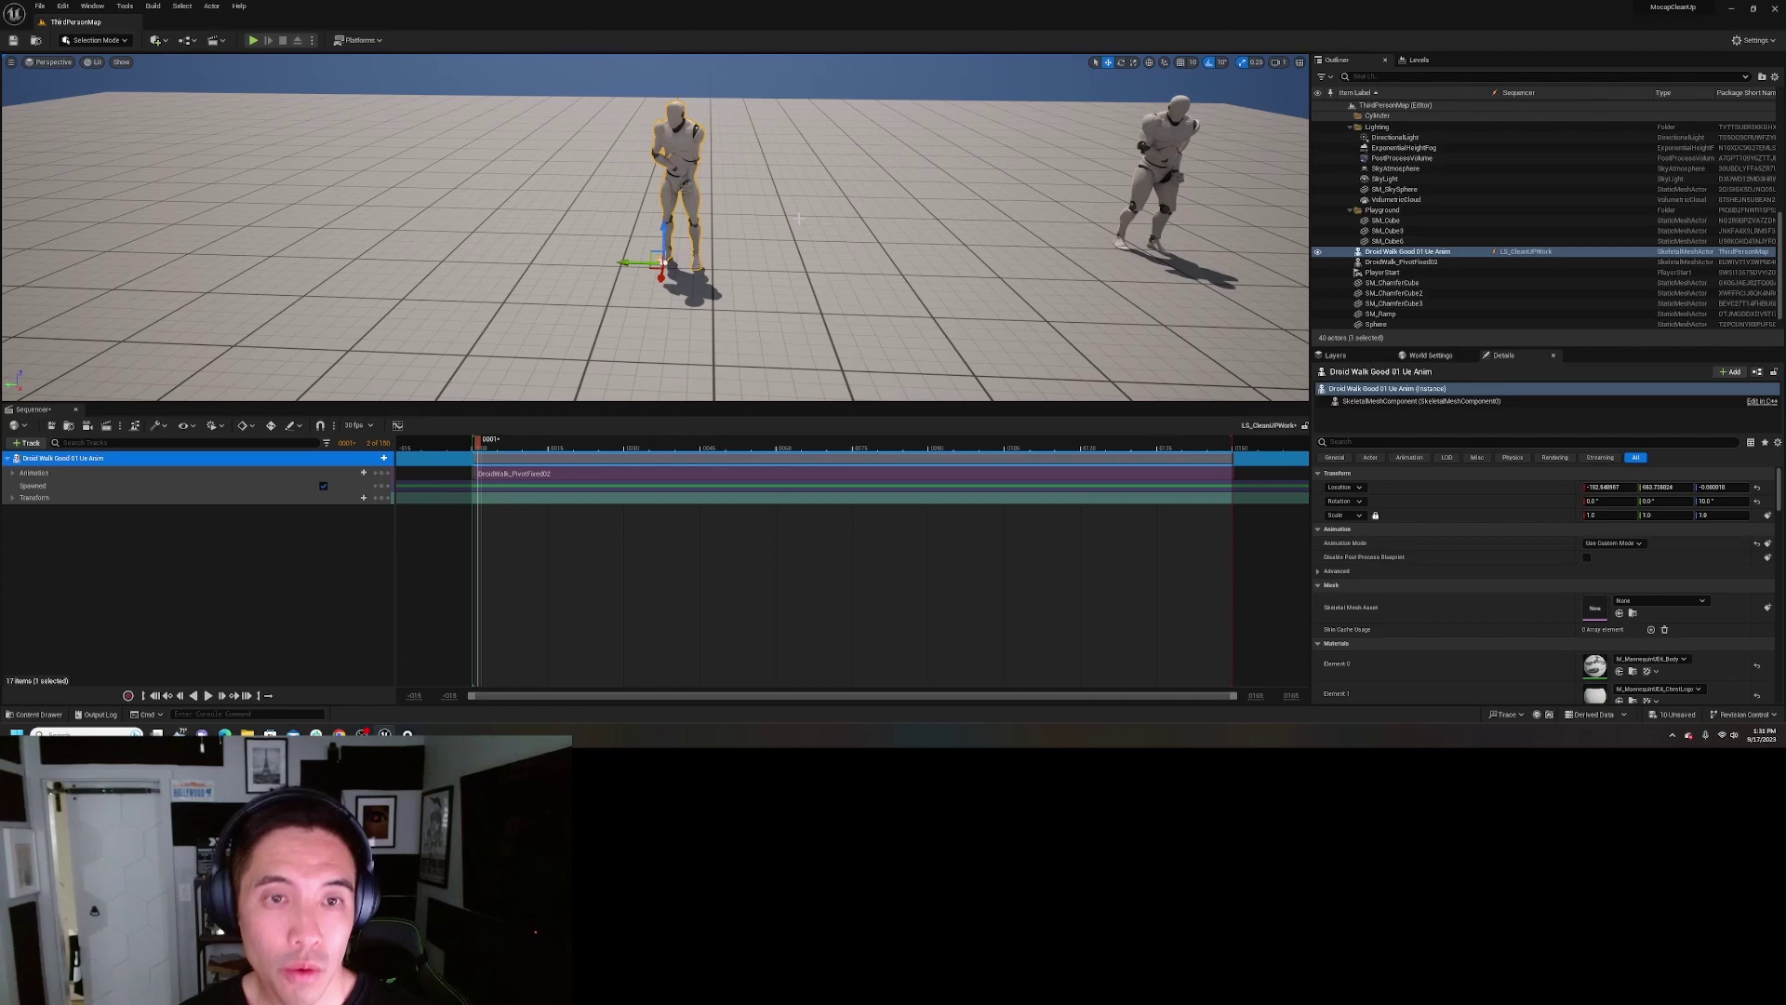
pyautogui.moveTo(827, 202); pyautogui.dragTo(827, 203, button='right')
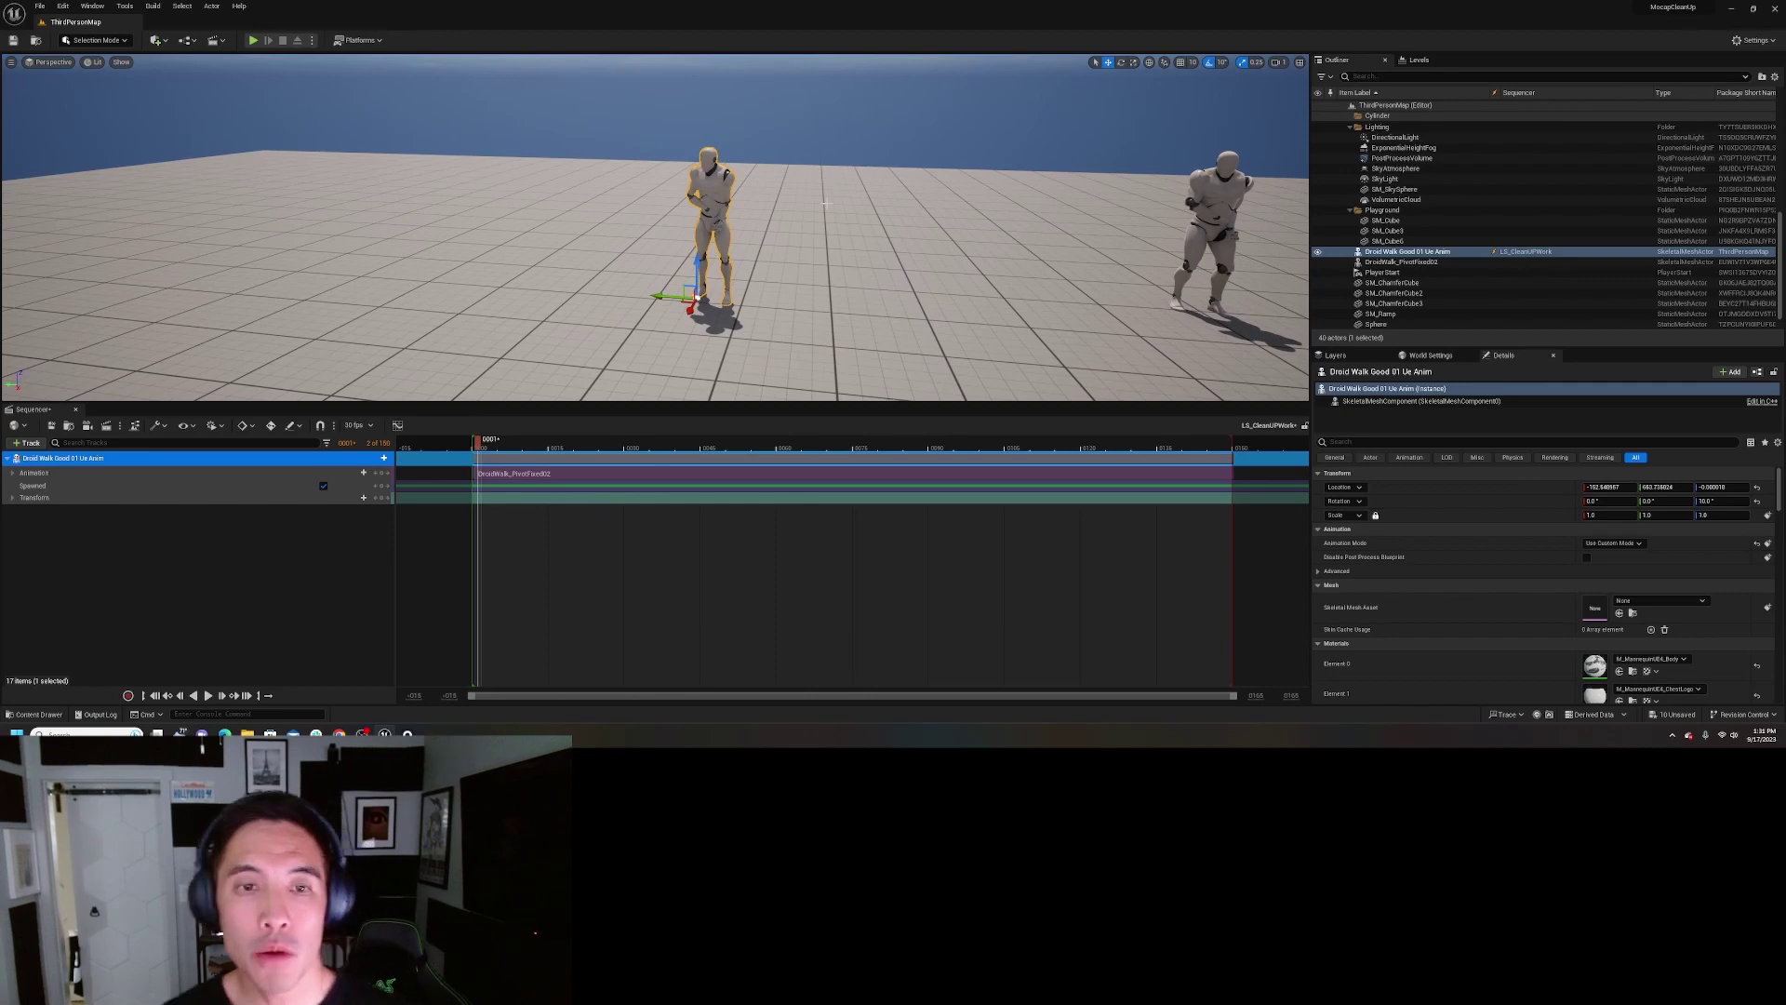